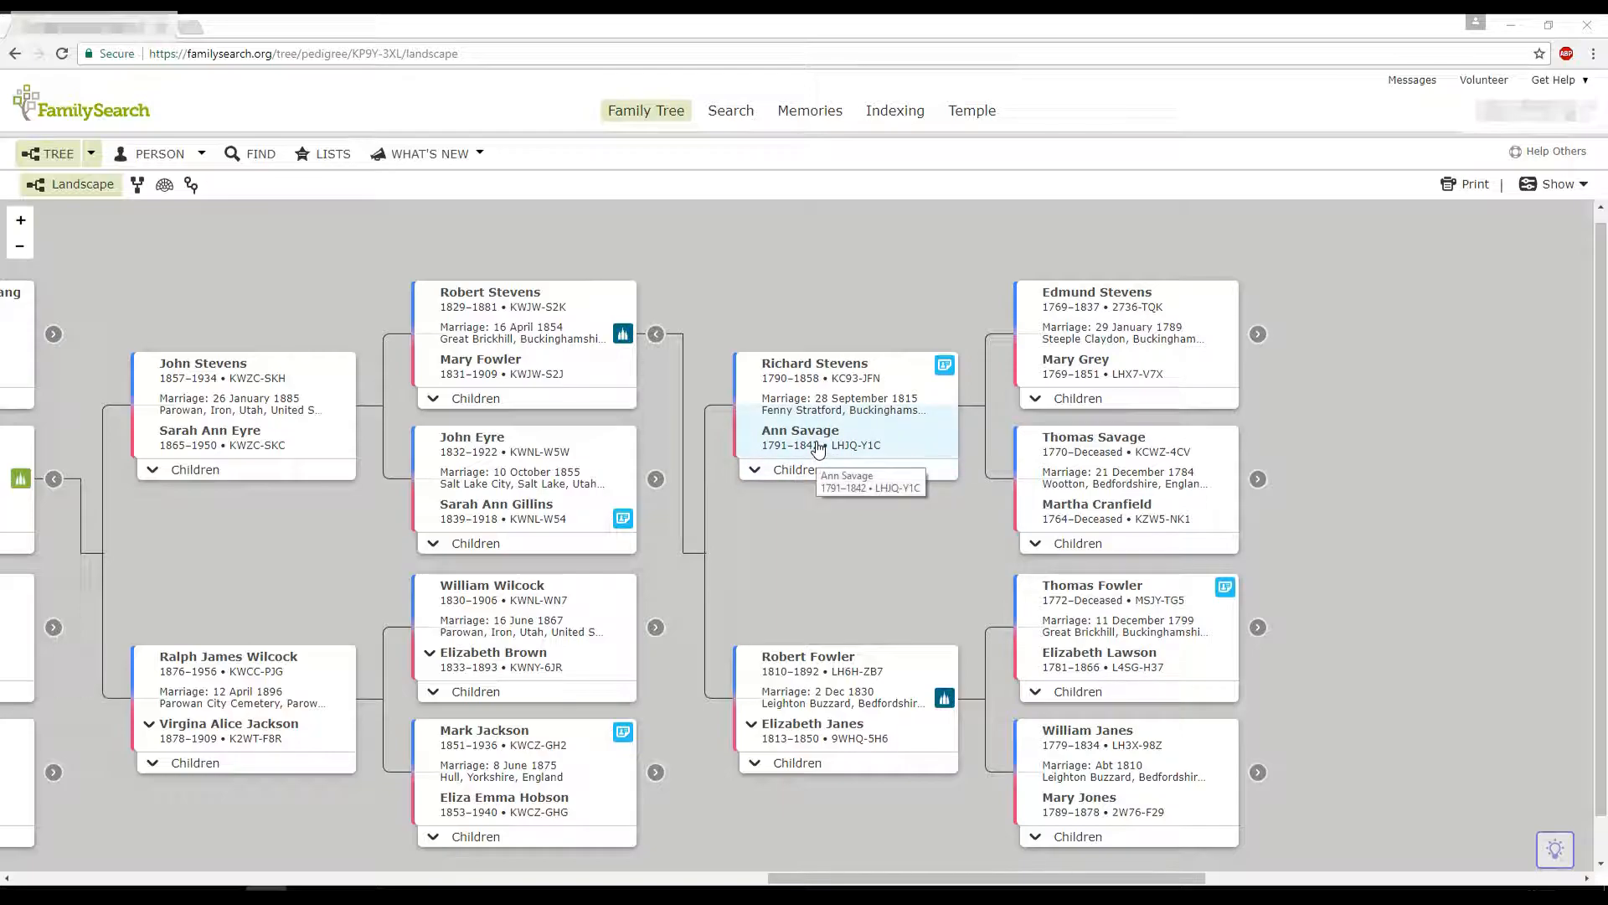
Recentre the family tree on the wife from the 1815 Fenny Stratford marriage and show it as a fan chart.
click(821, 433)
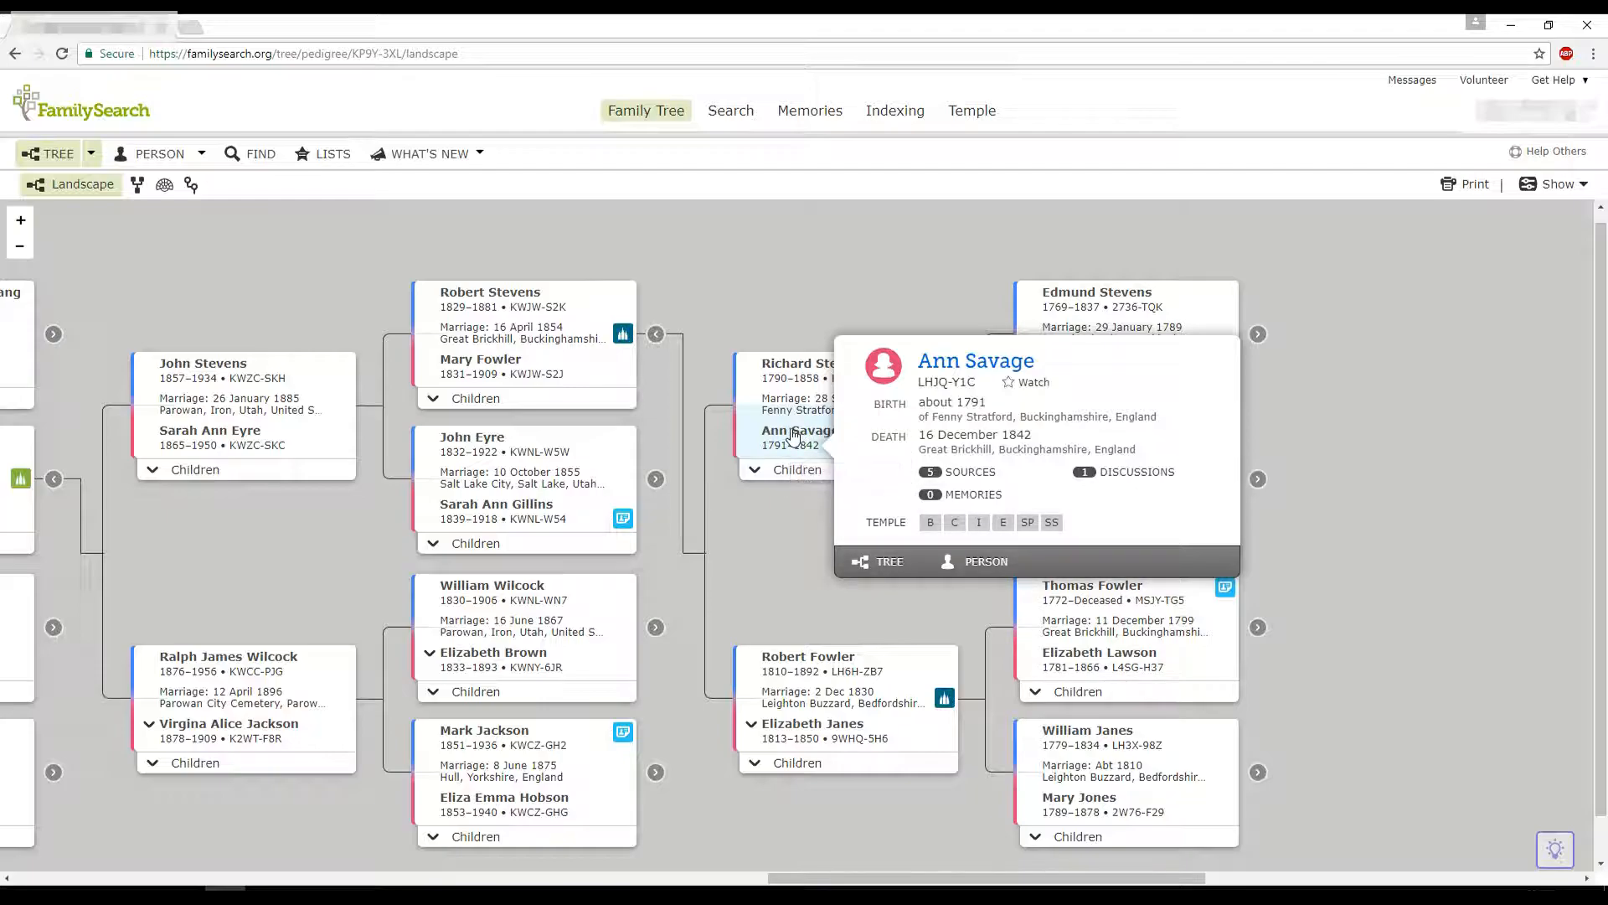
click(863, 562)
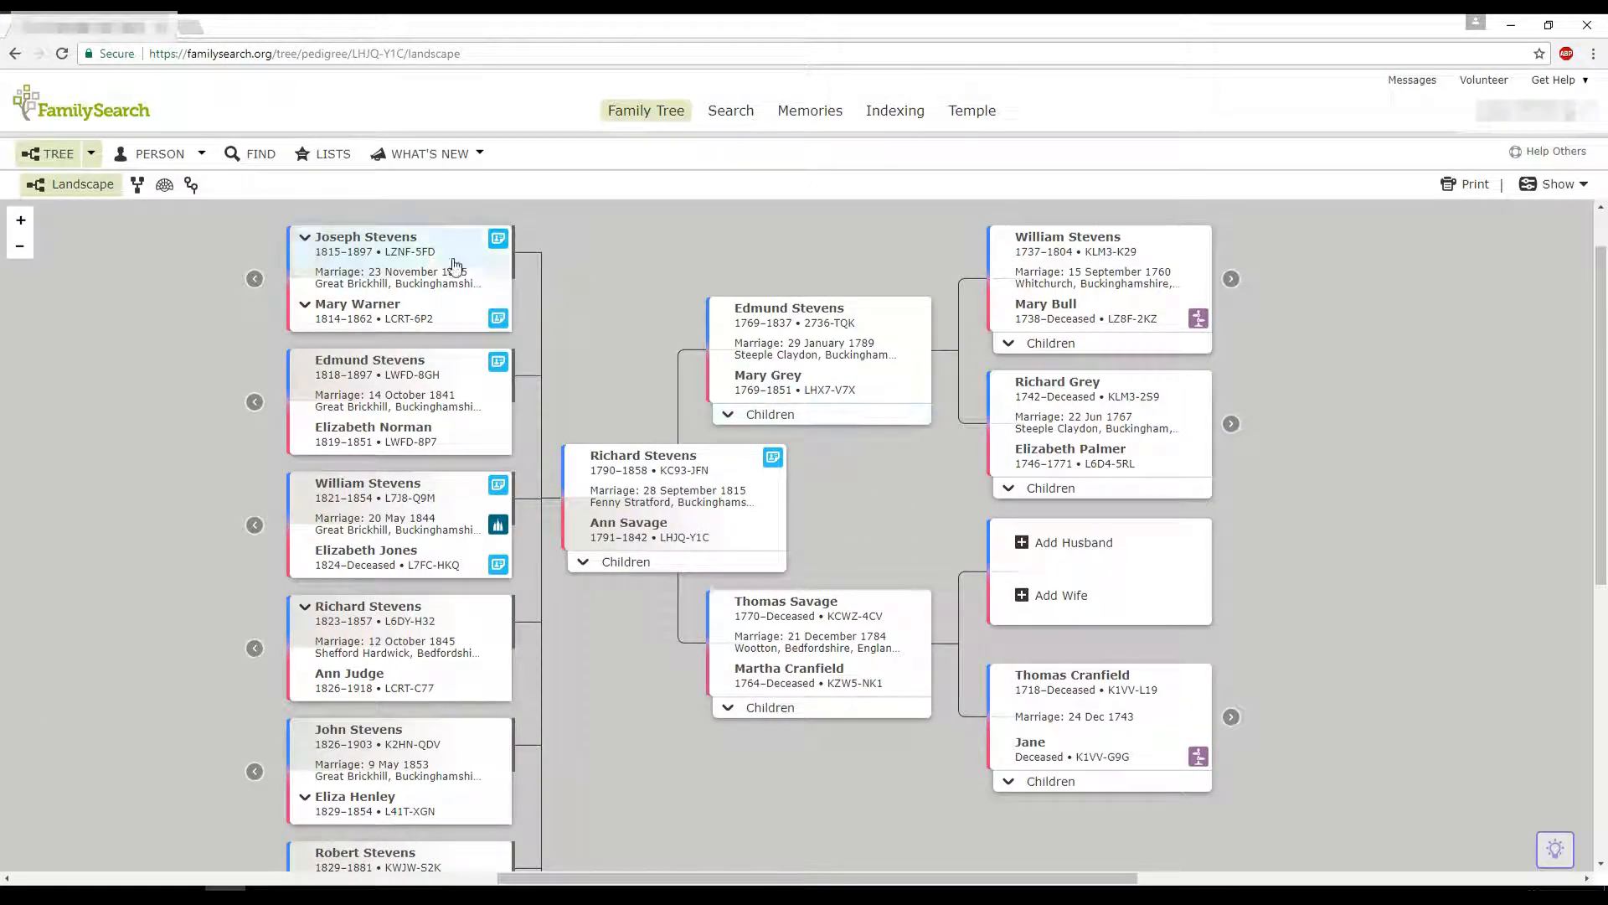
click(164, 186)
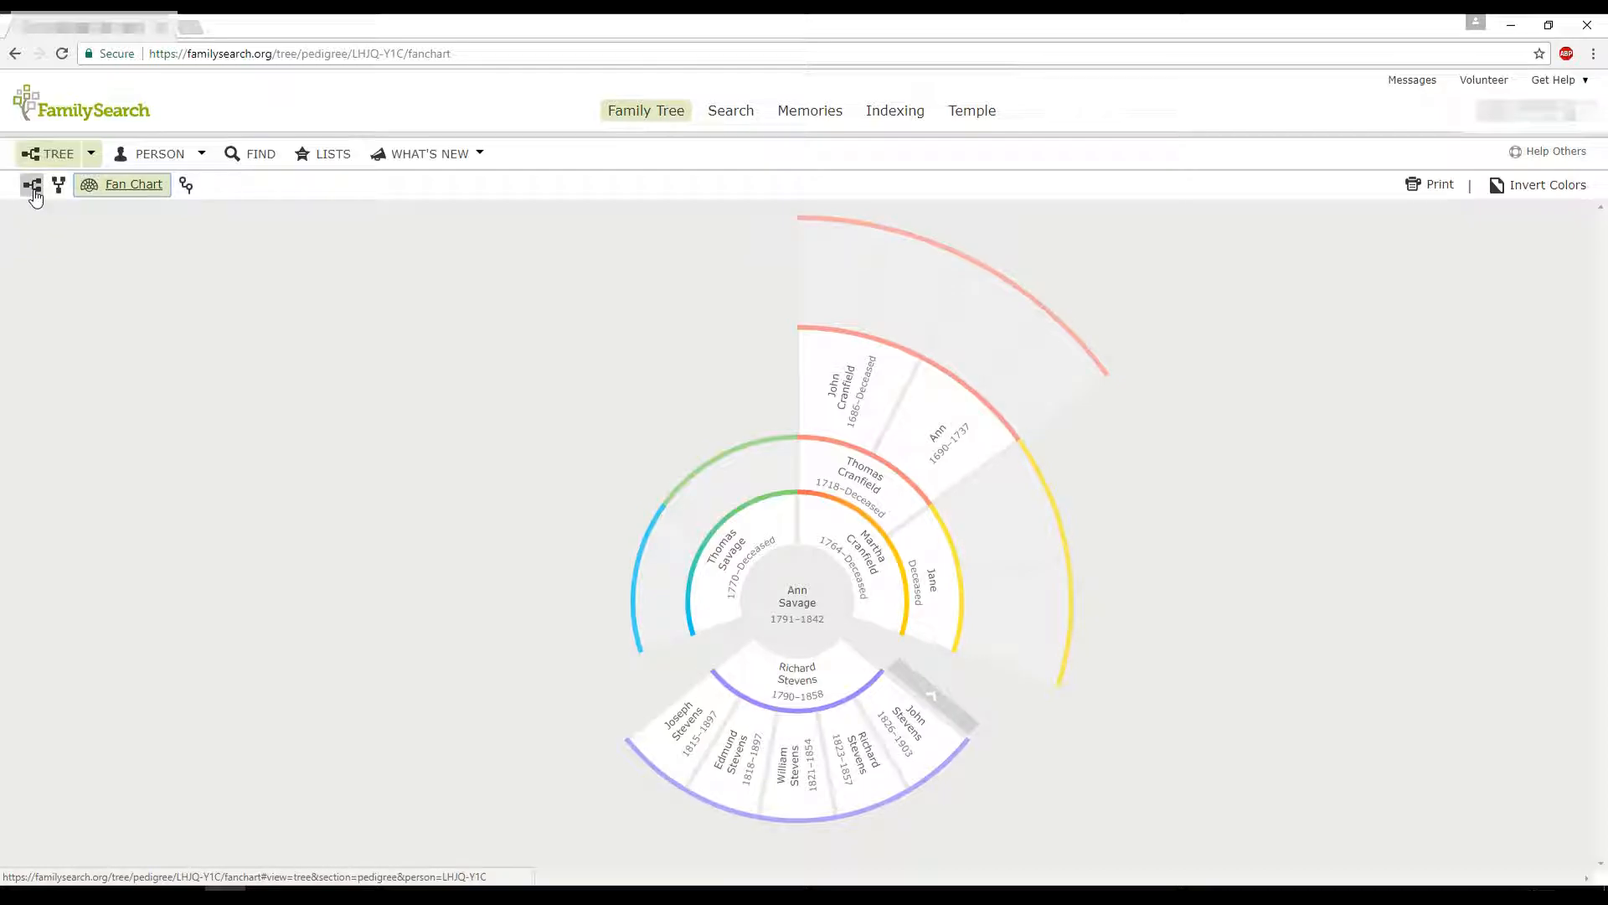
Revisit the landscape and fan chart views, and switch the tree to the Descendancy view.
click(33, 186)
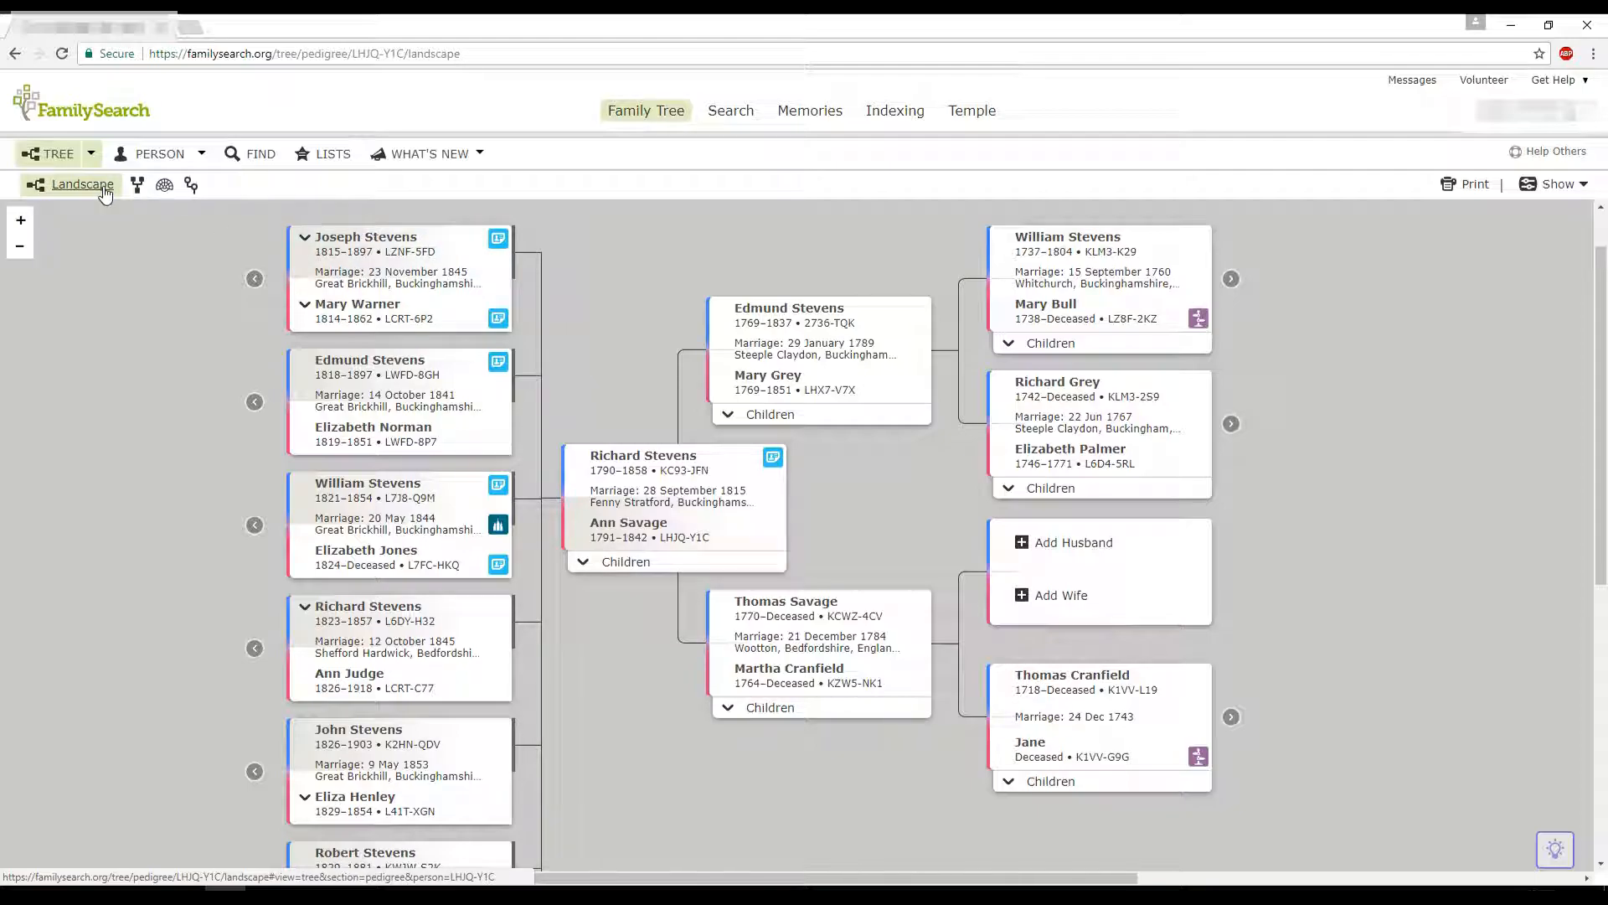
click(167, 191)
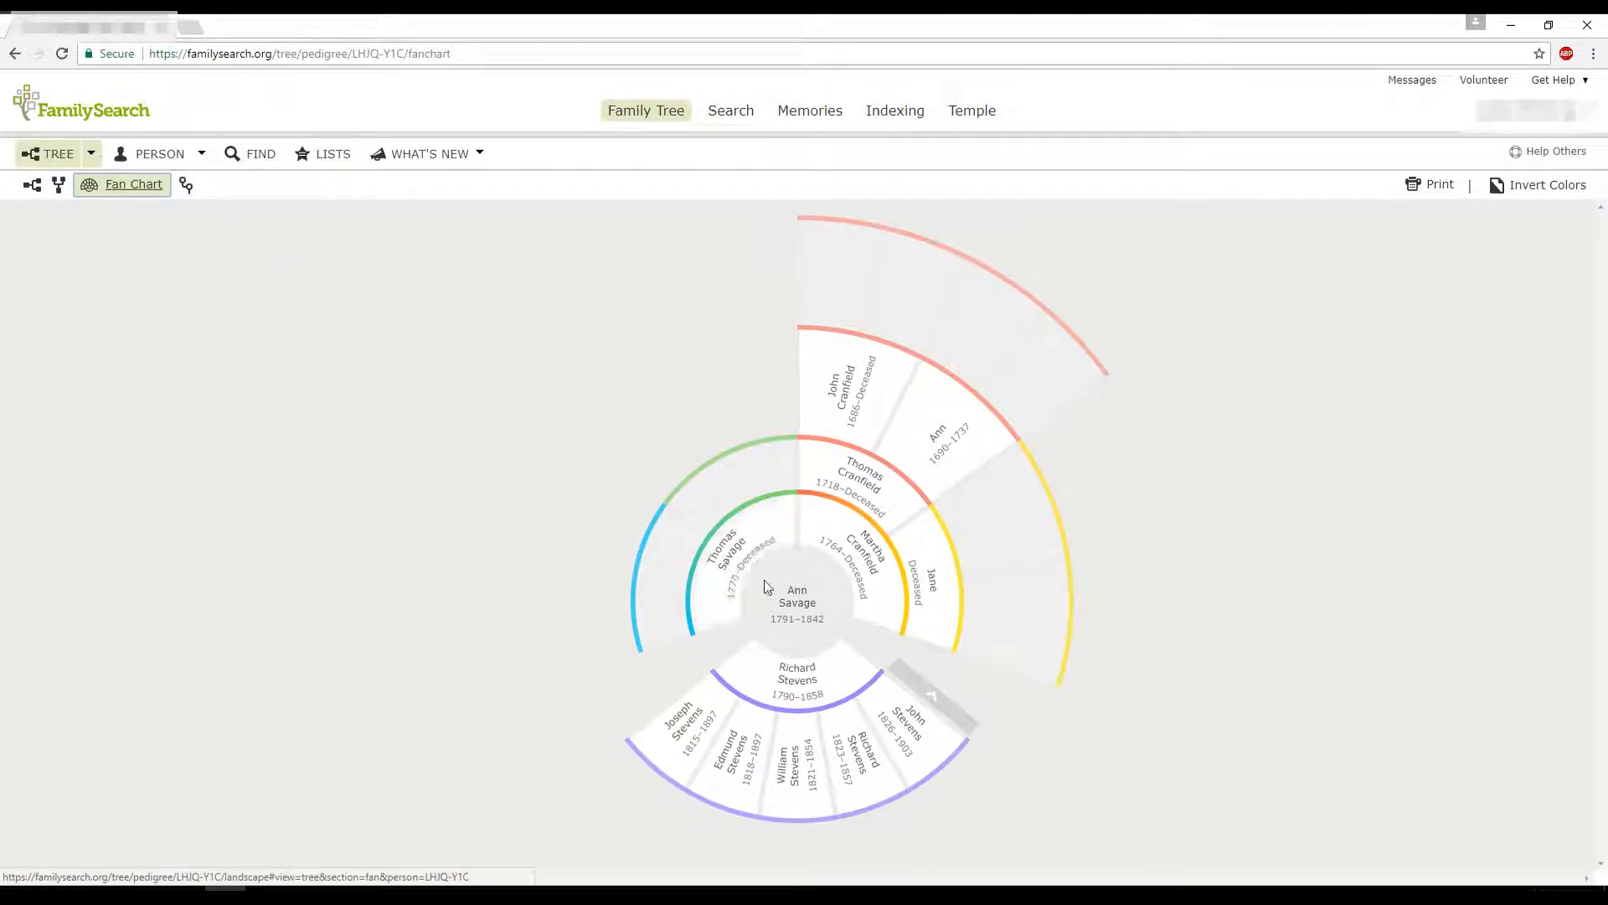
click(186, 192)
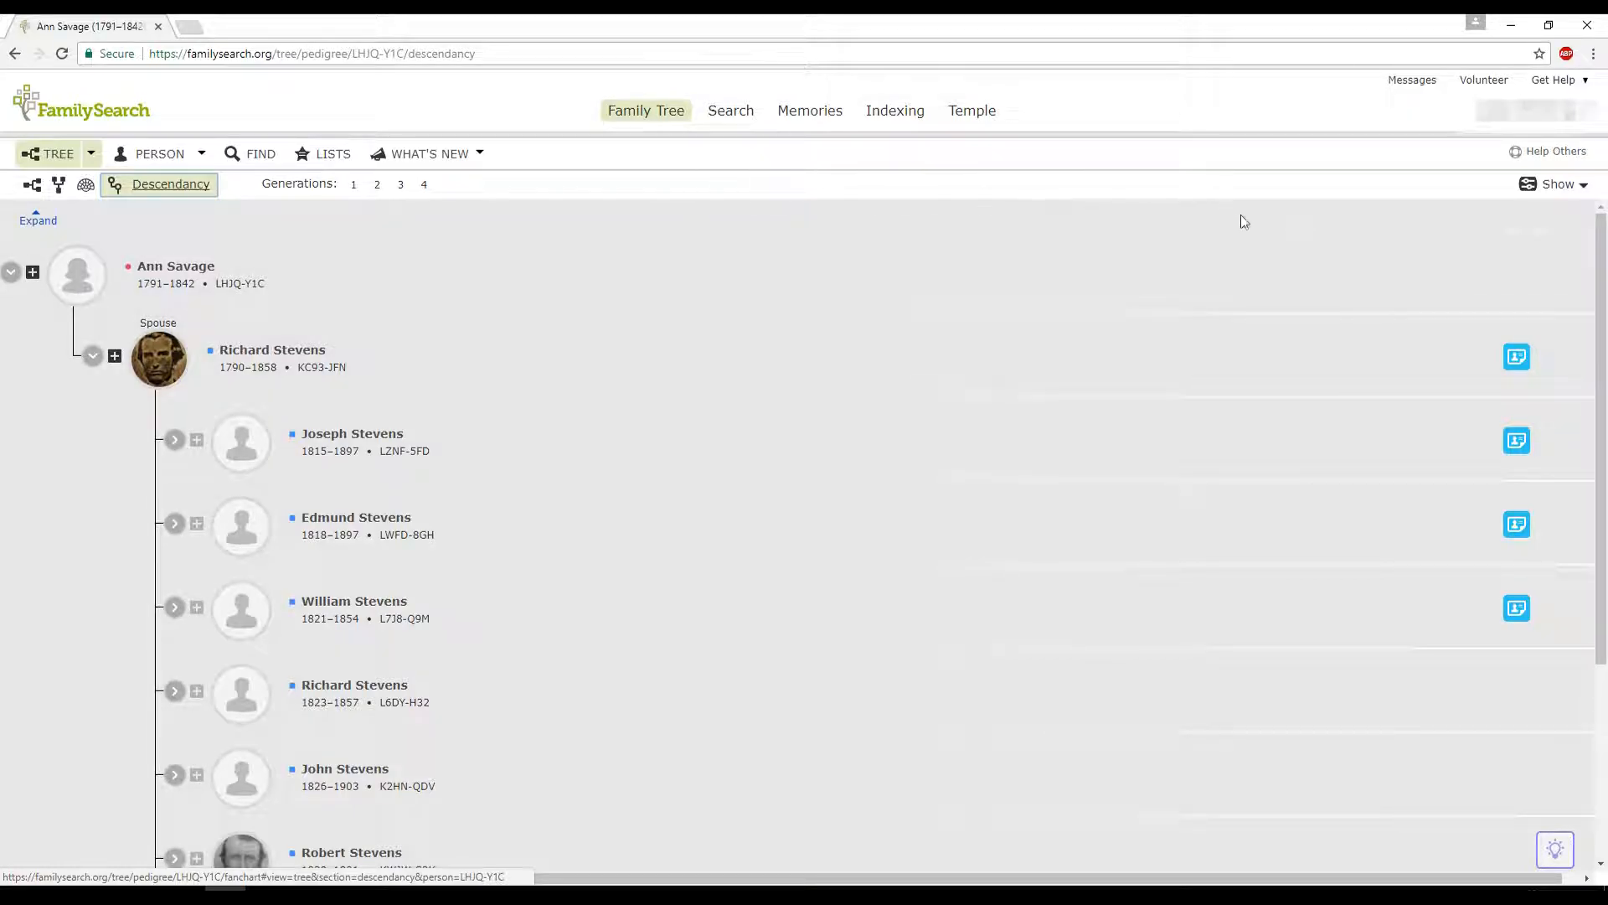
Hide the portraits in the descendancy list through its display options.
click(1584, 186)
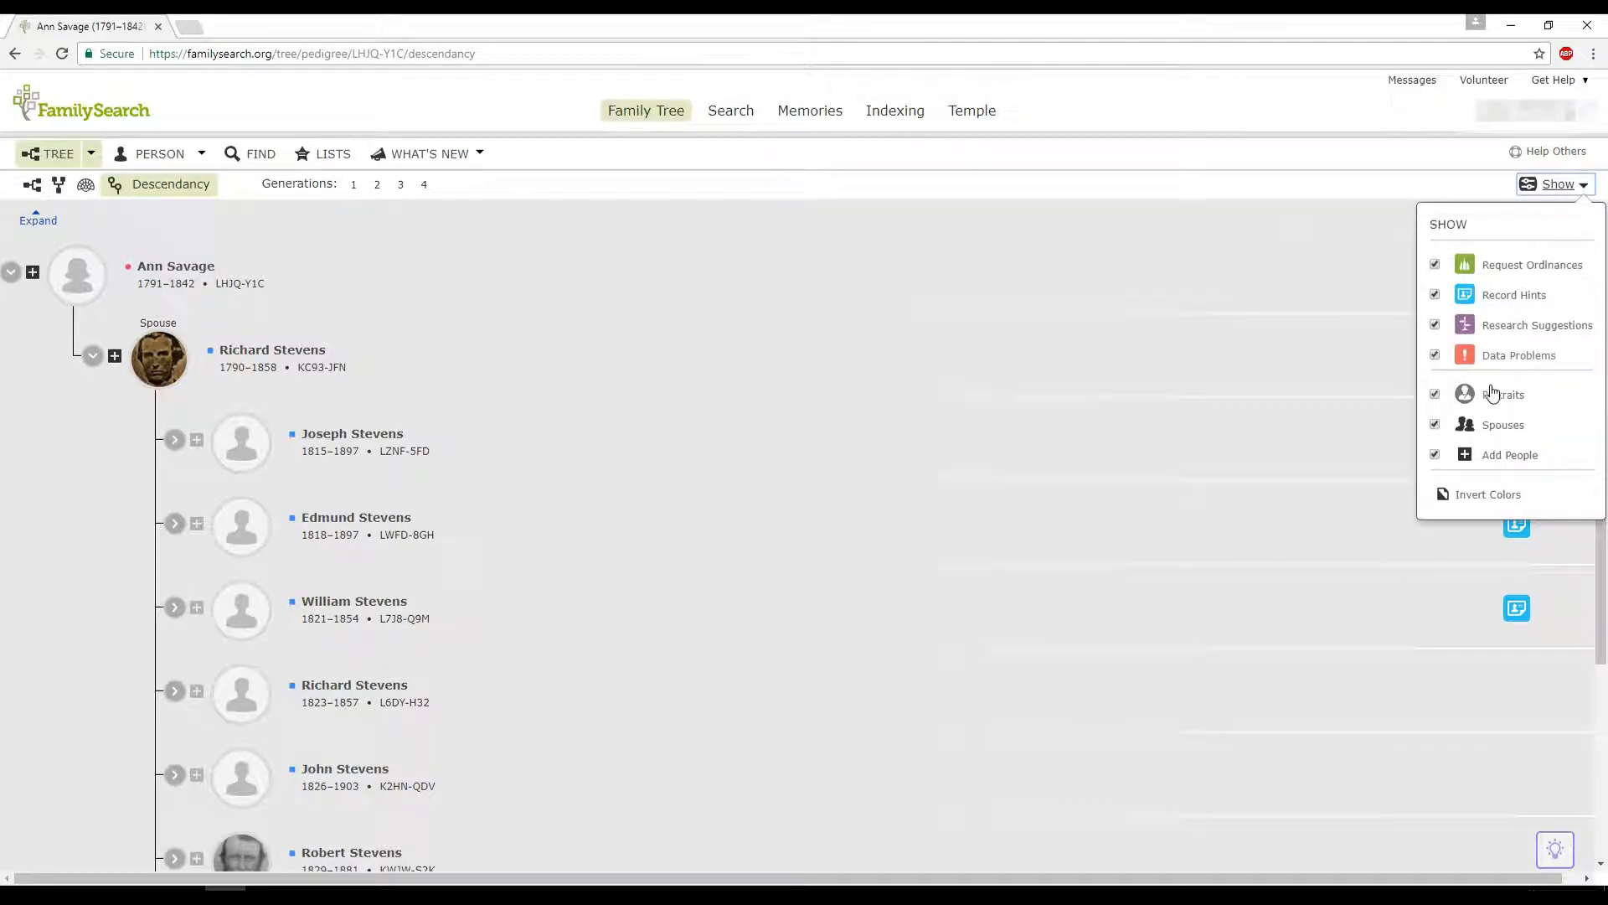
click(1436, 397)
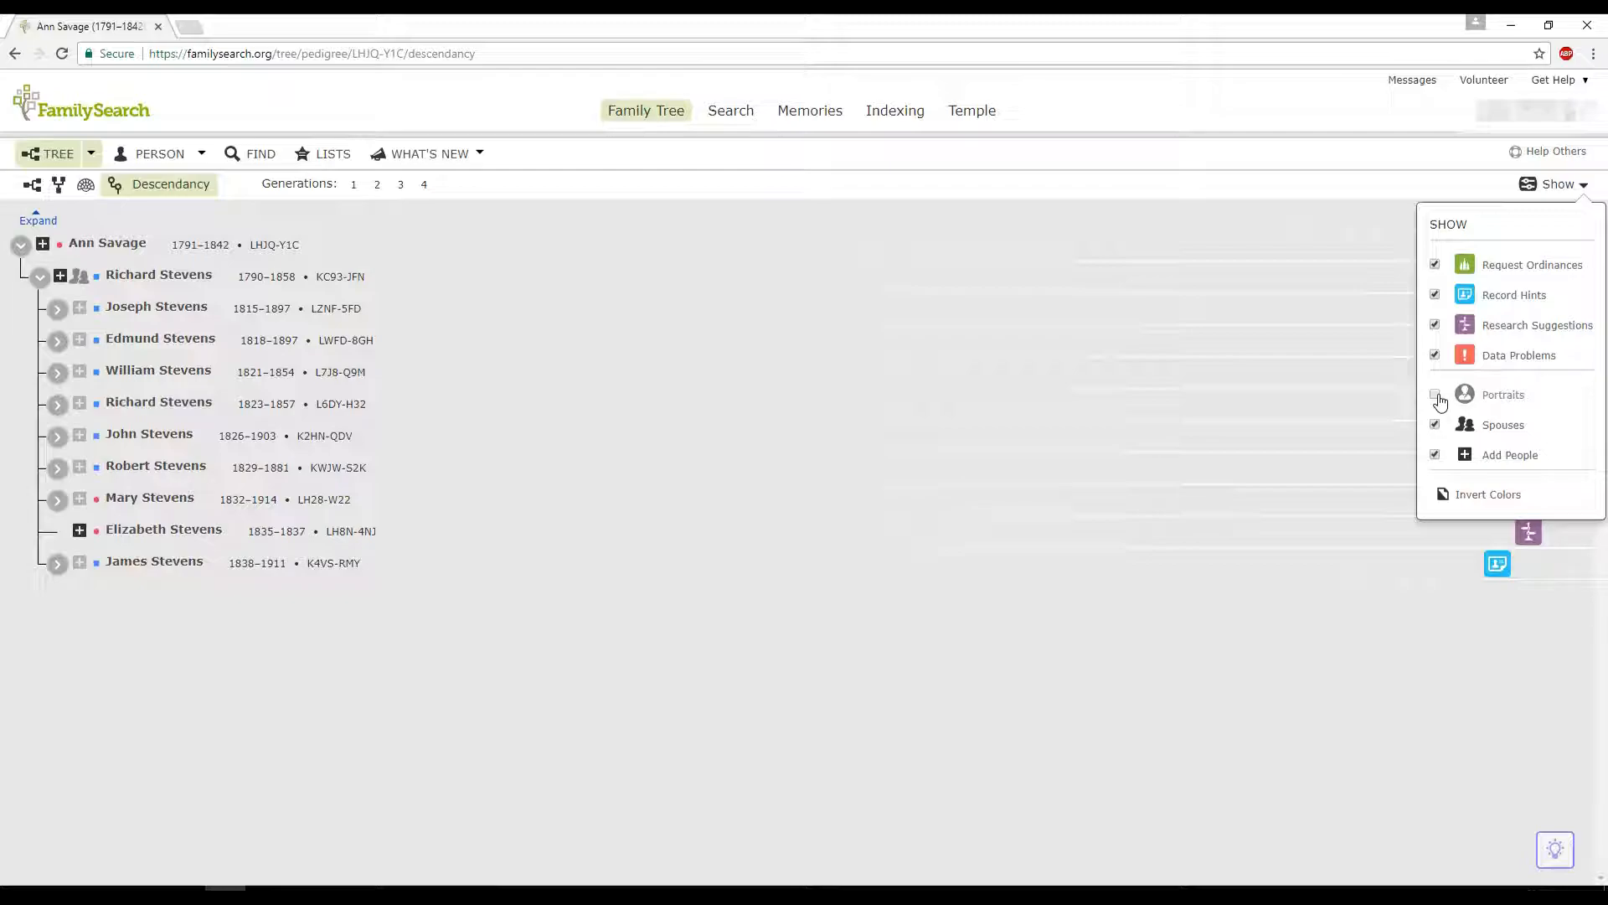
click(1556, 184)
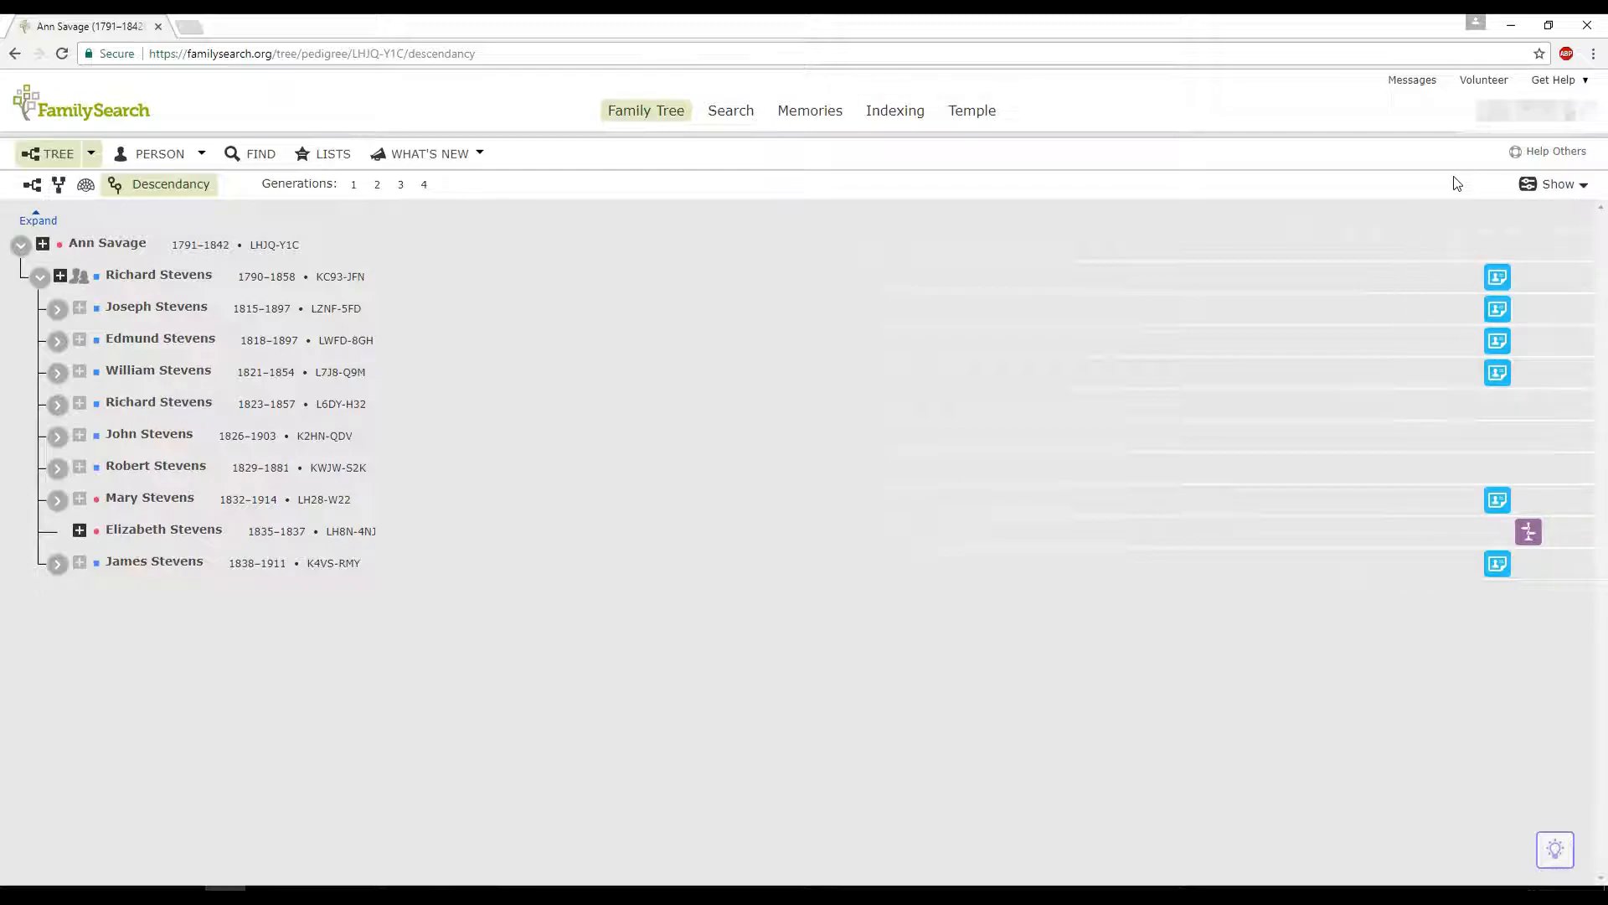
click(1557, 186)
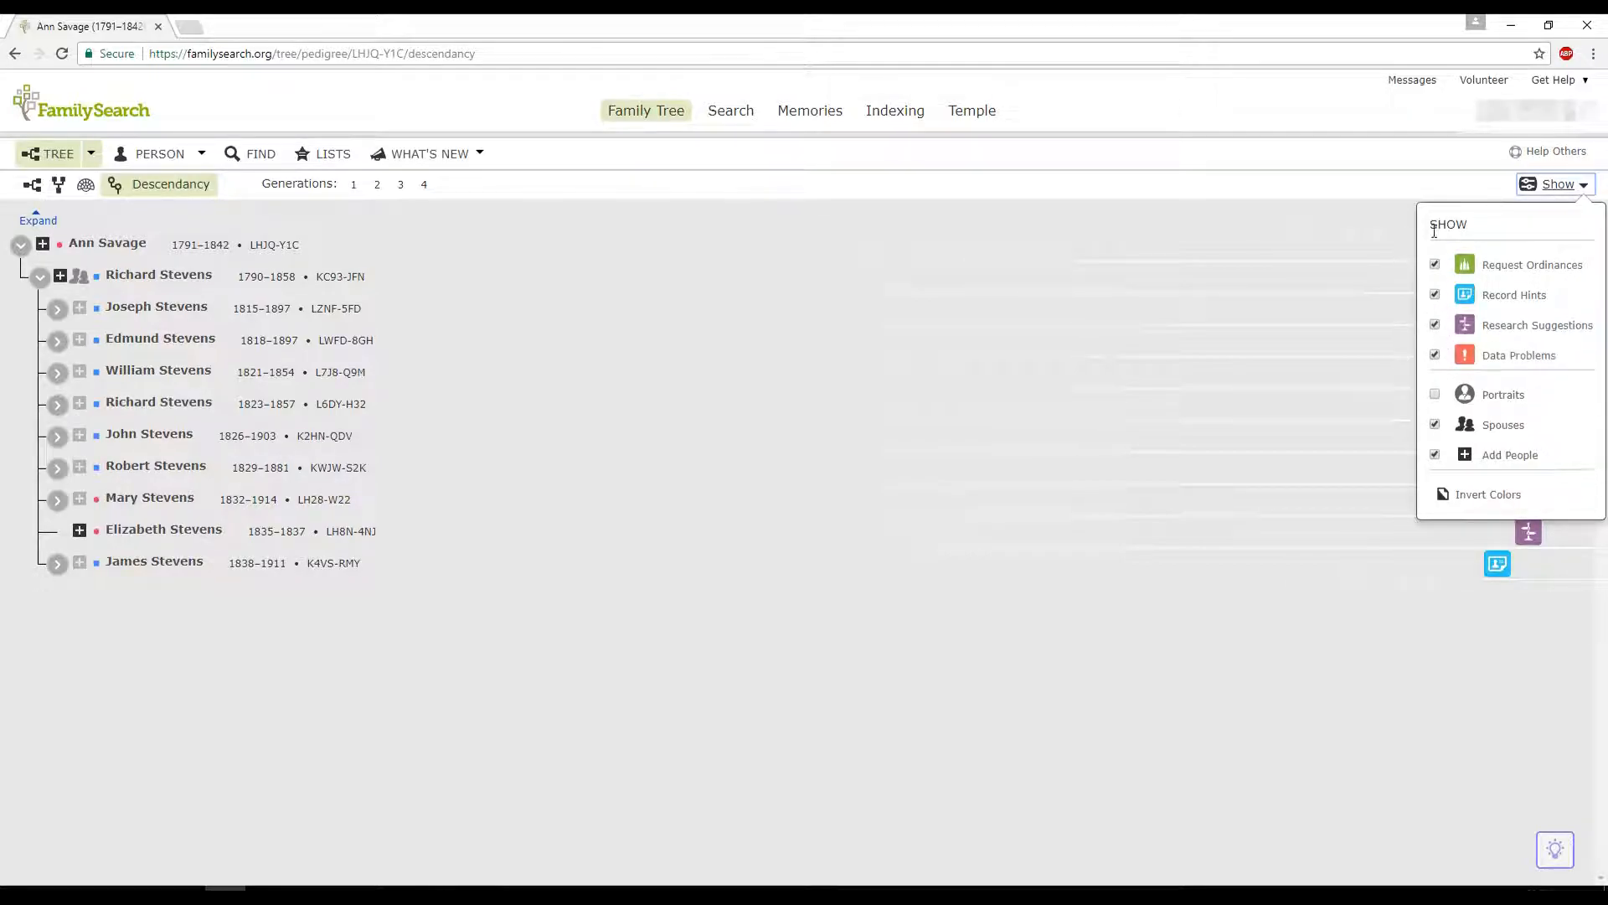
click(1413, 188)
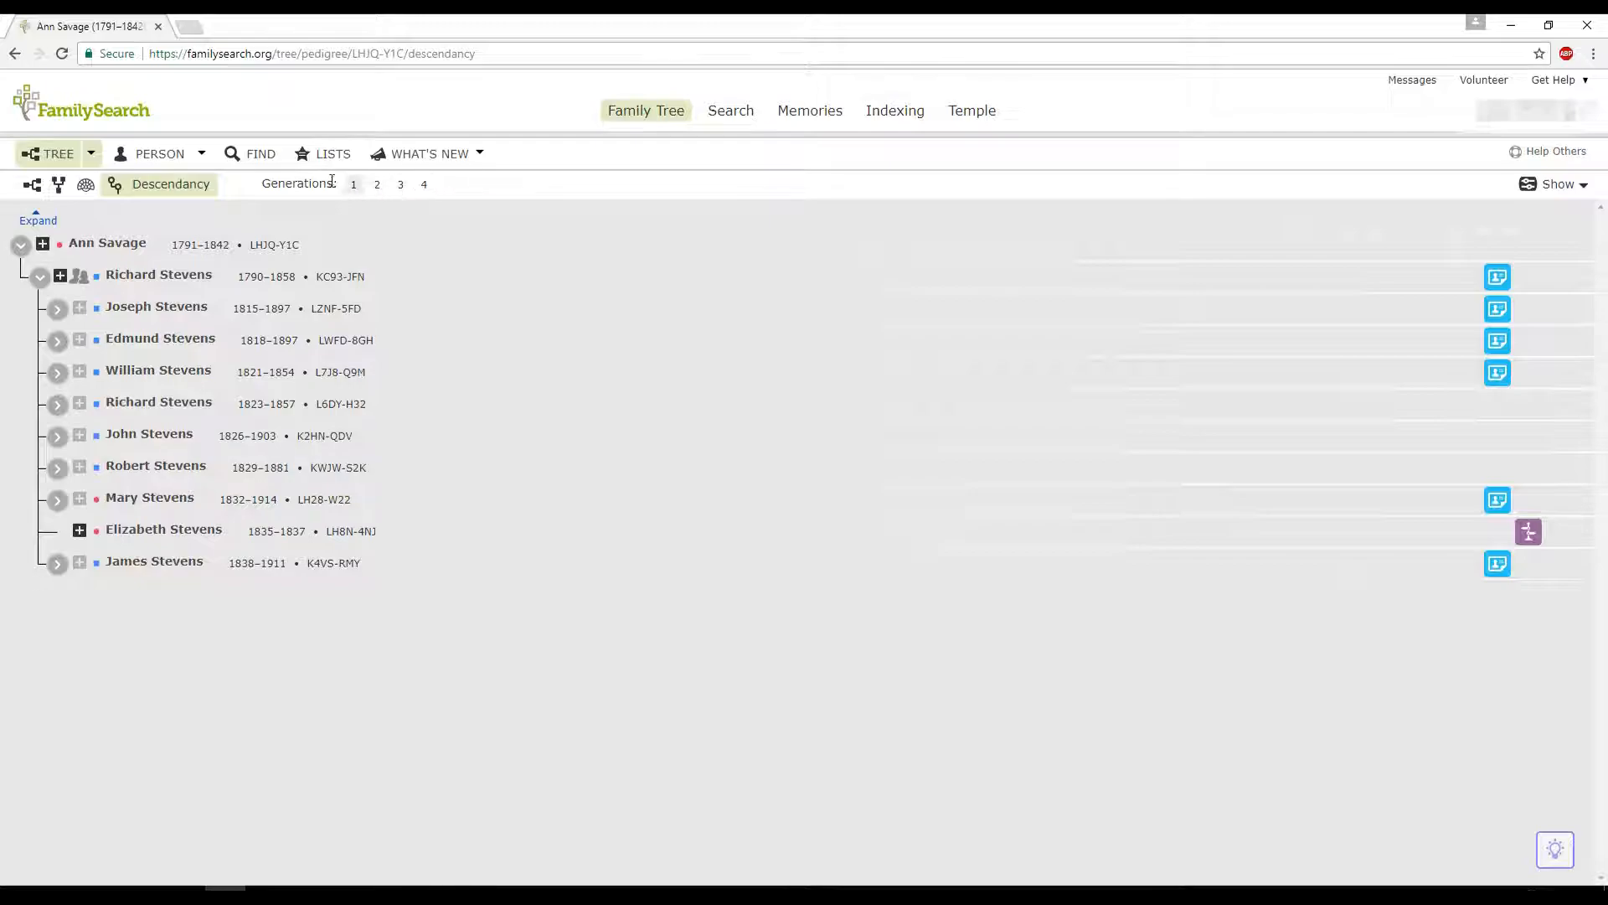
Expand the descendancy list to four generations and review which hint types are set to show.
click(425, 185)
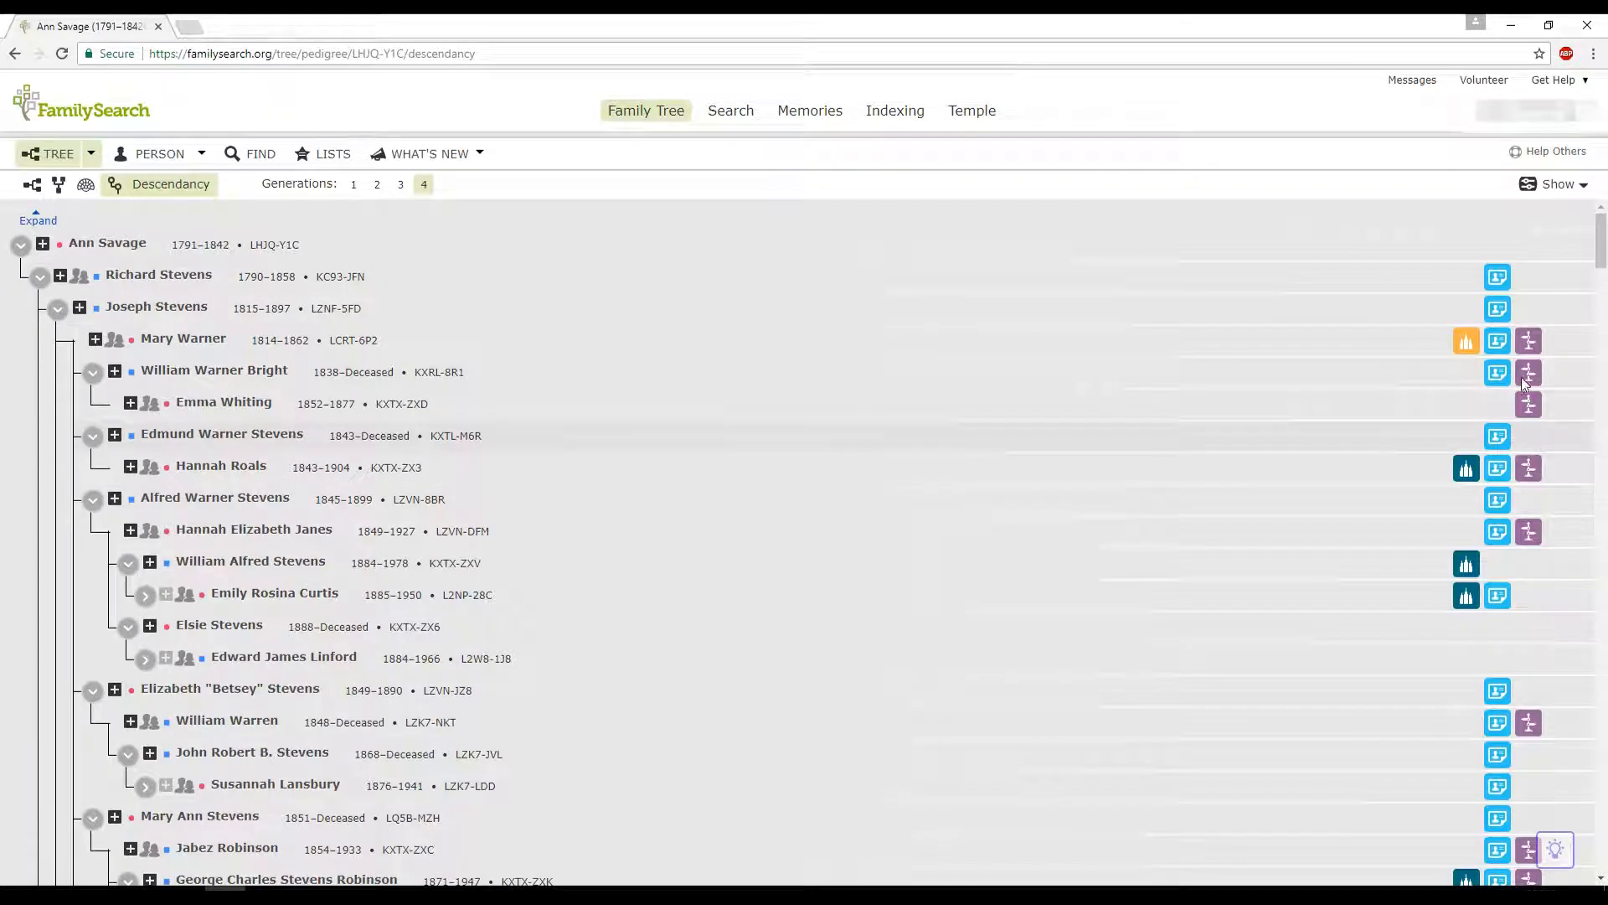
mouse_move(1529, 352)
click(1560, 185)
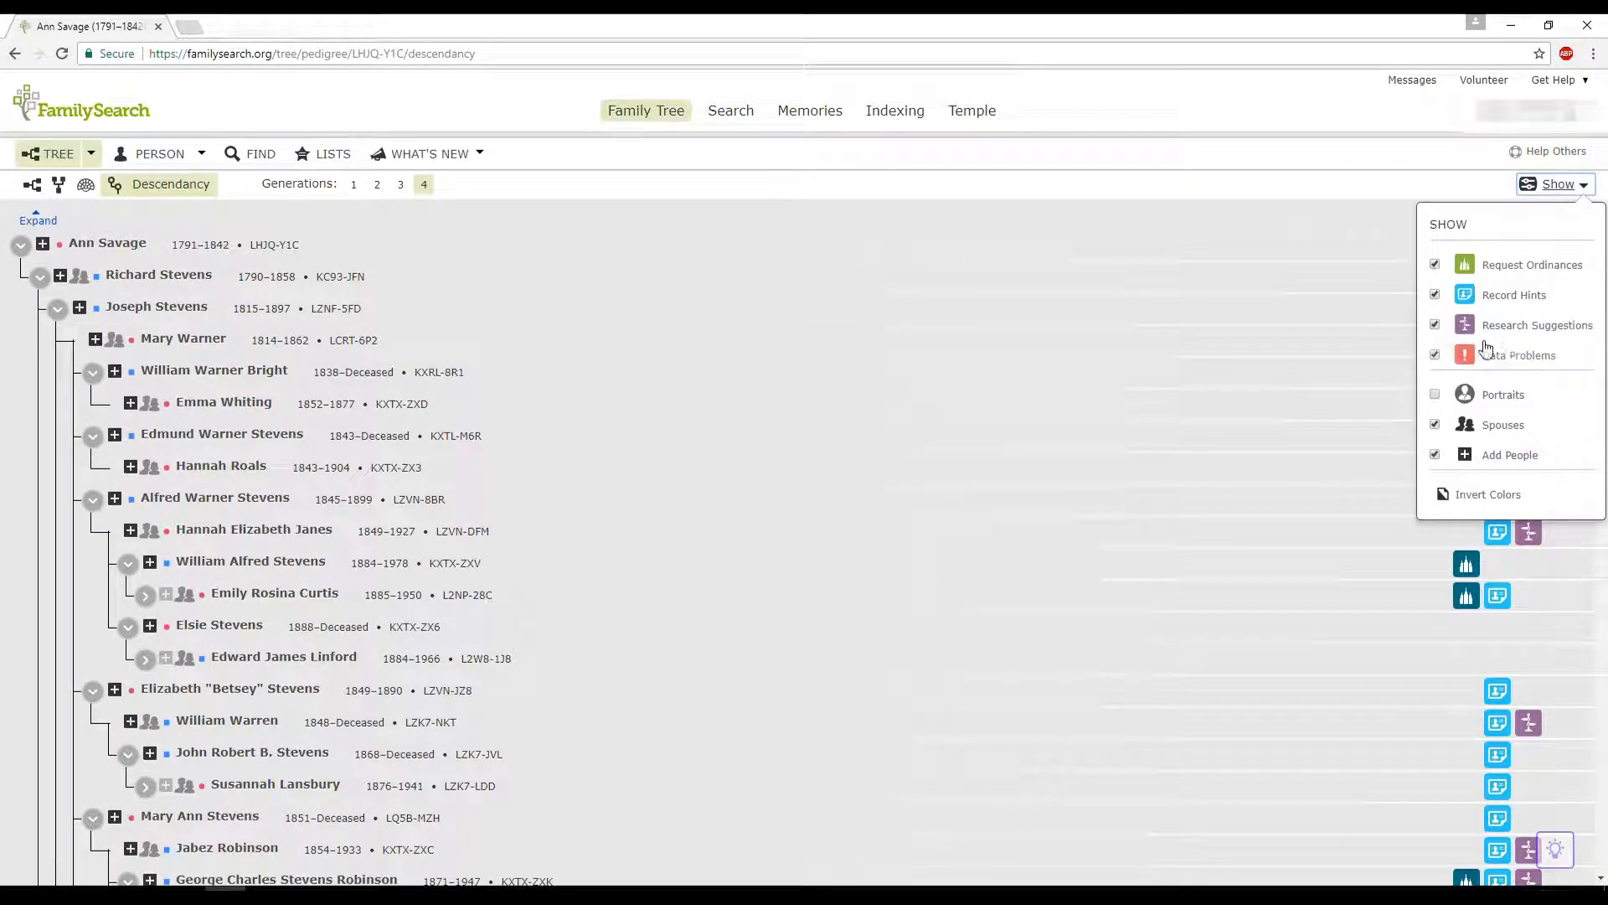
click(1564, 193)
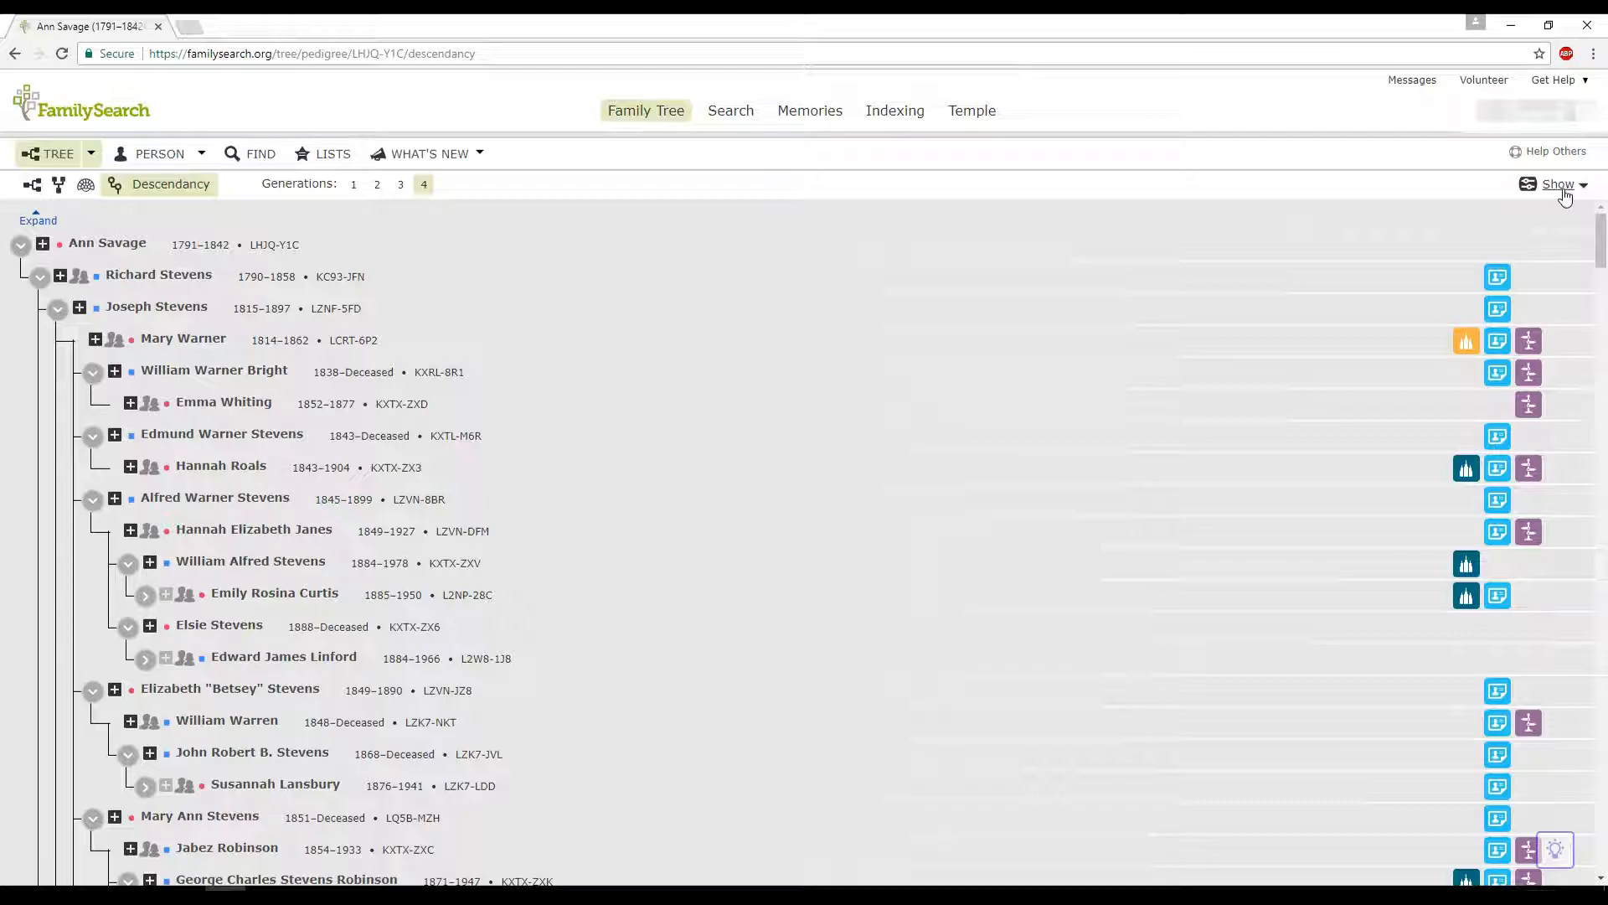
click(1563, 191)
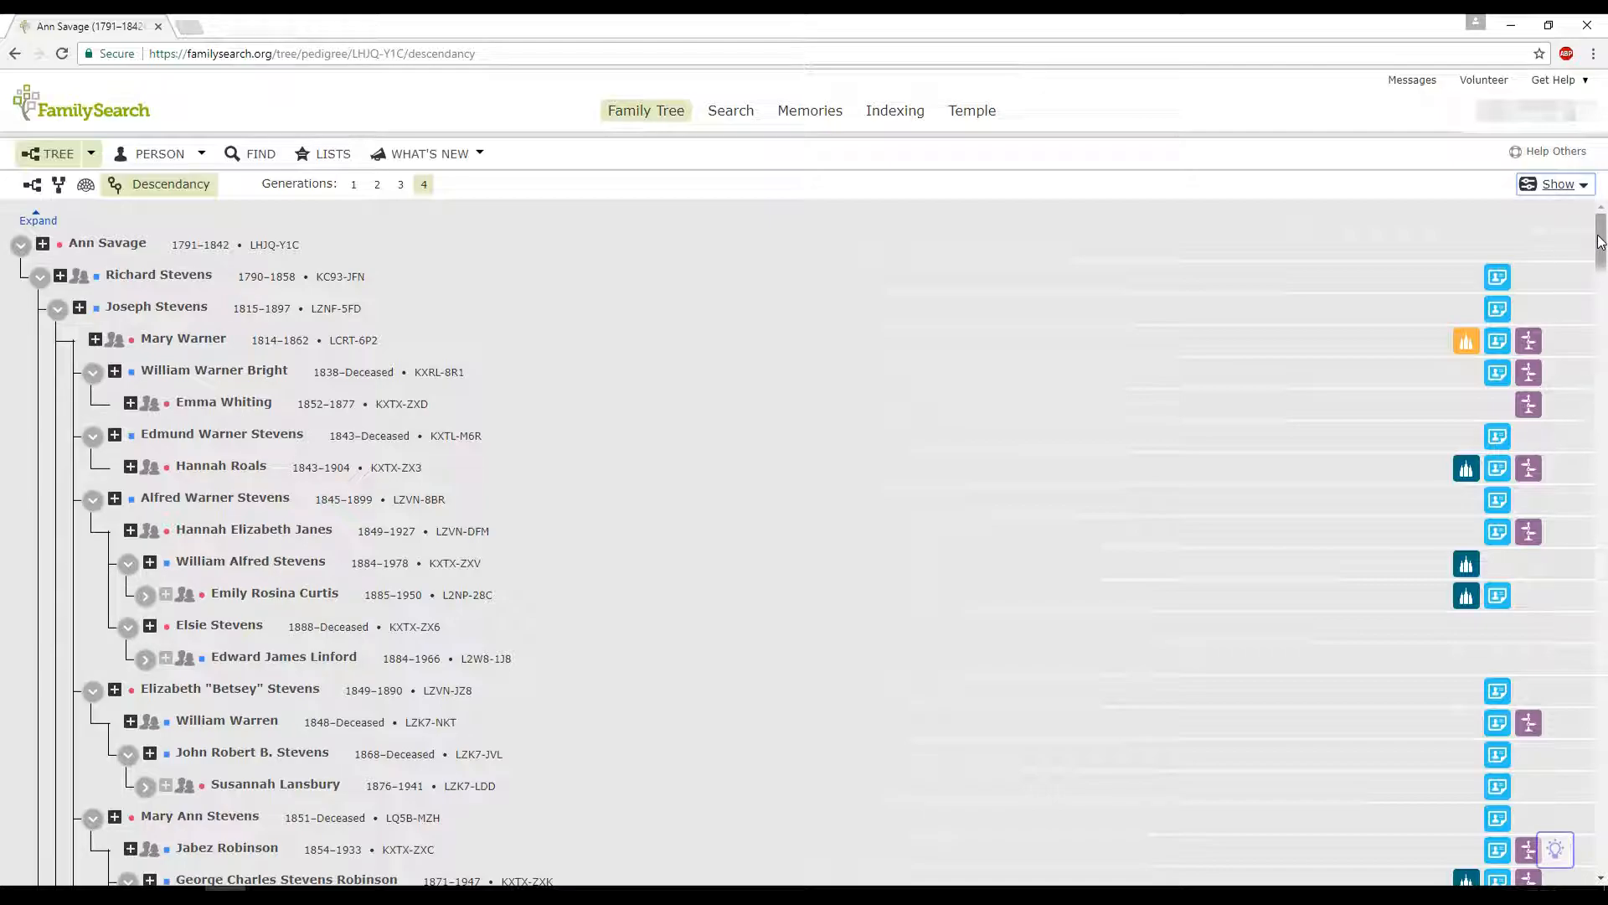
Examine the research suggestions attached to several relatives further down the descendancy list.
drag(1604, 242, 1584, 458)
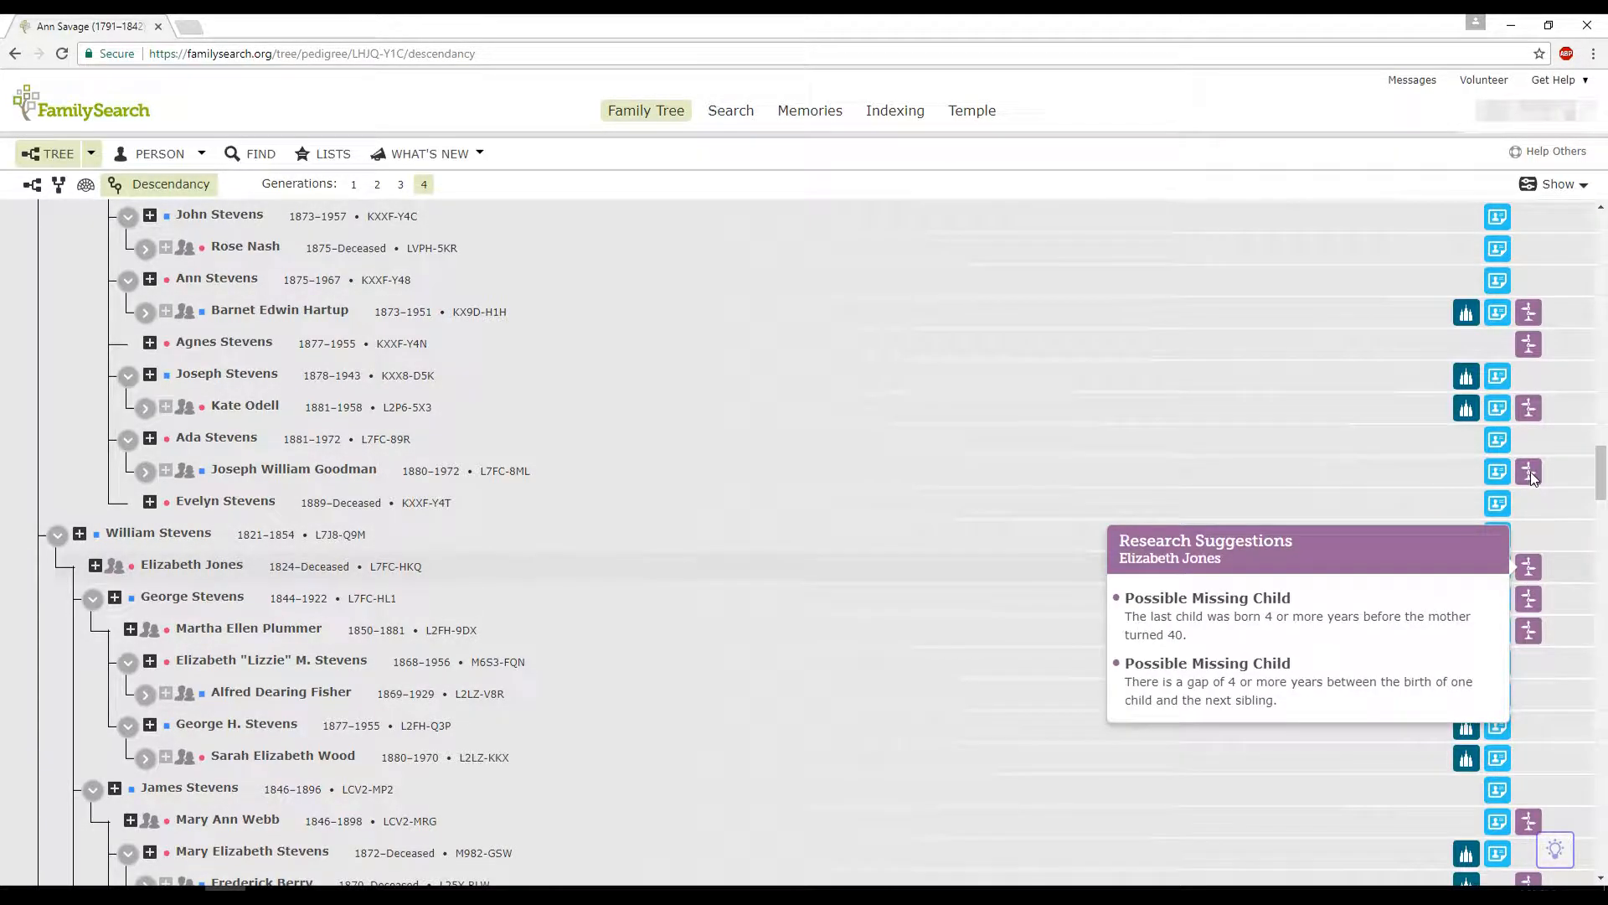
mouse_move(1530, 475)
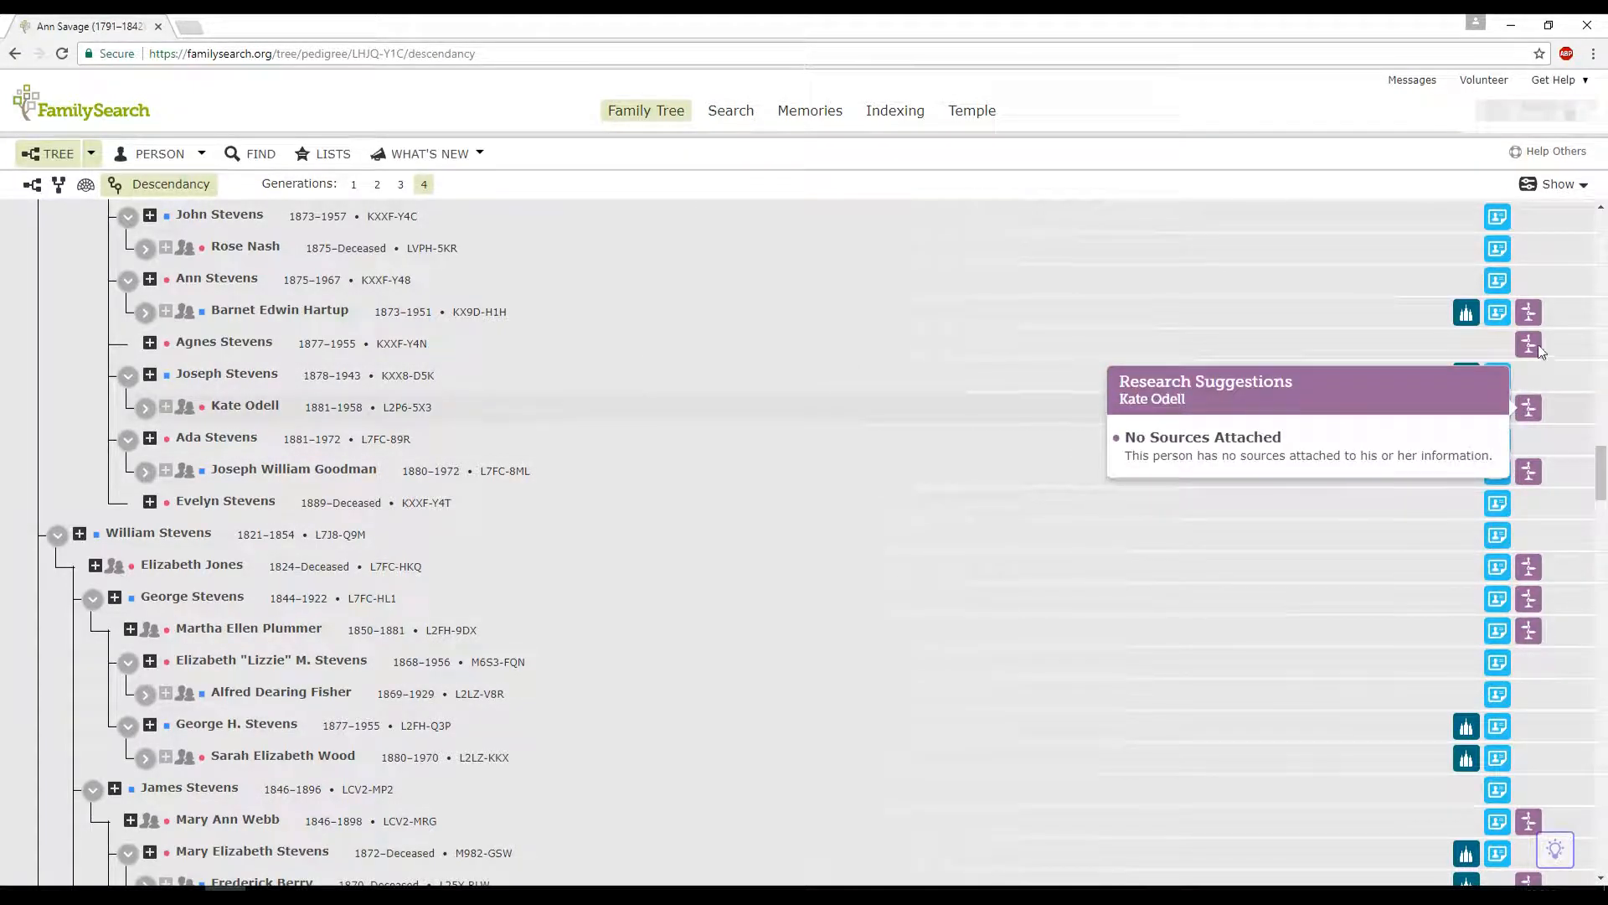
mouse_move(1531, 331)
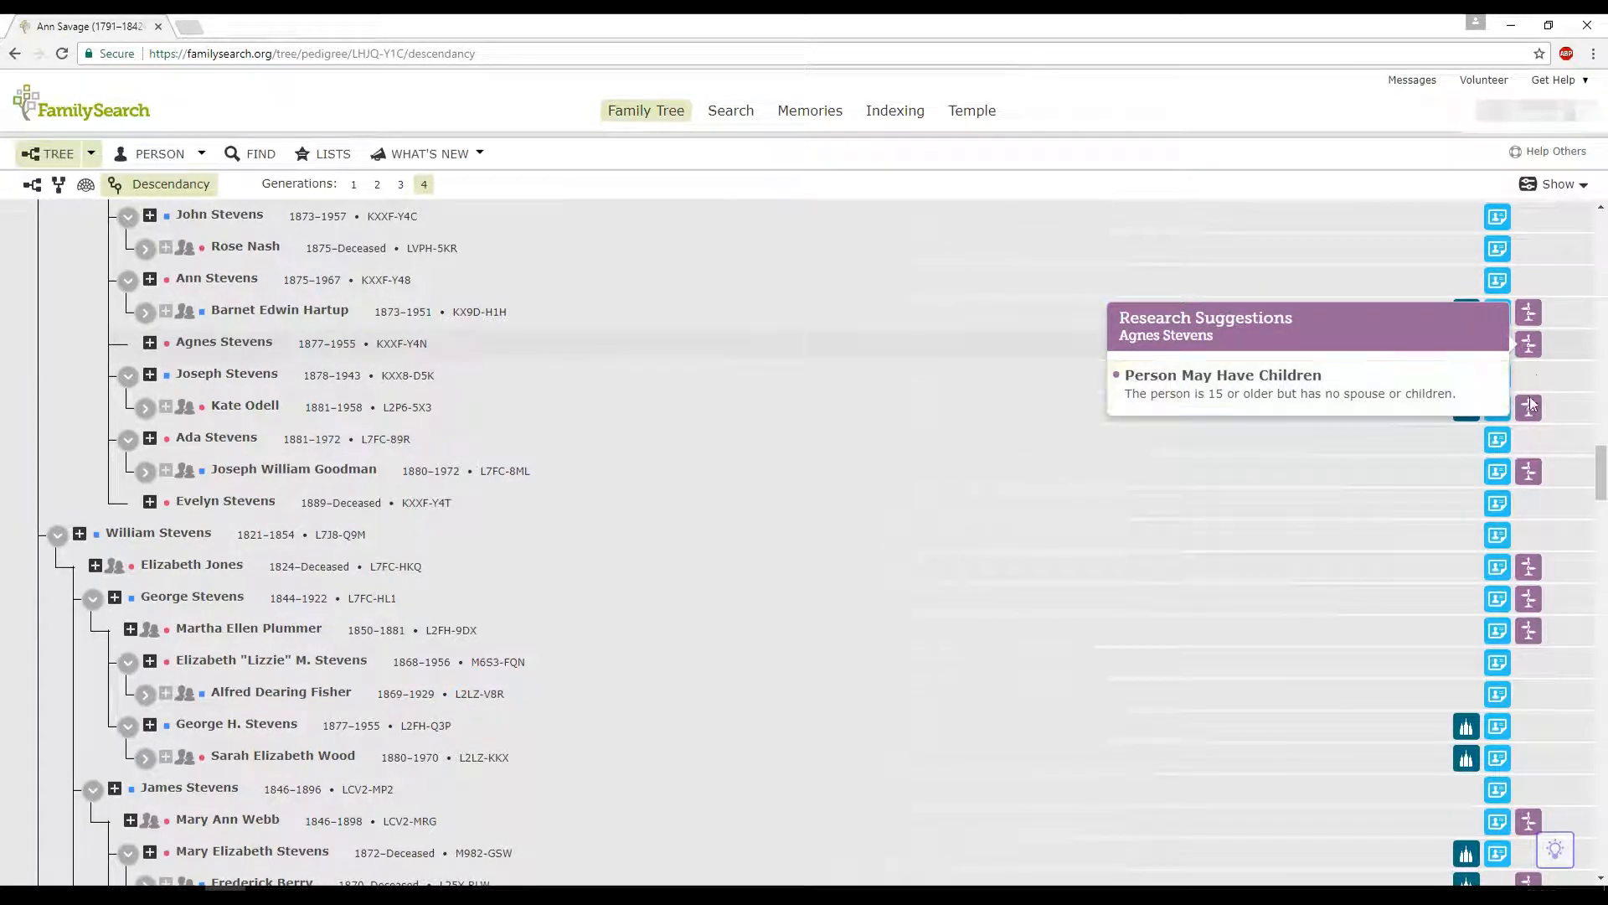
click(1533, 348)
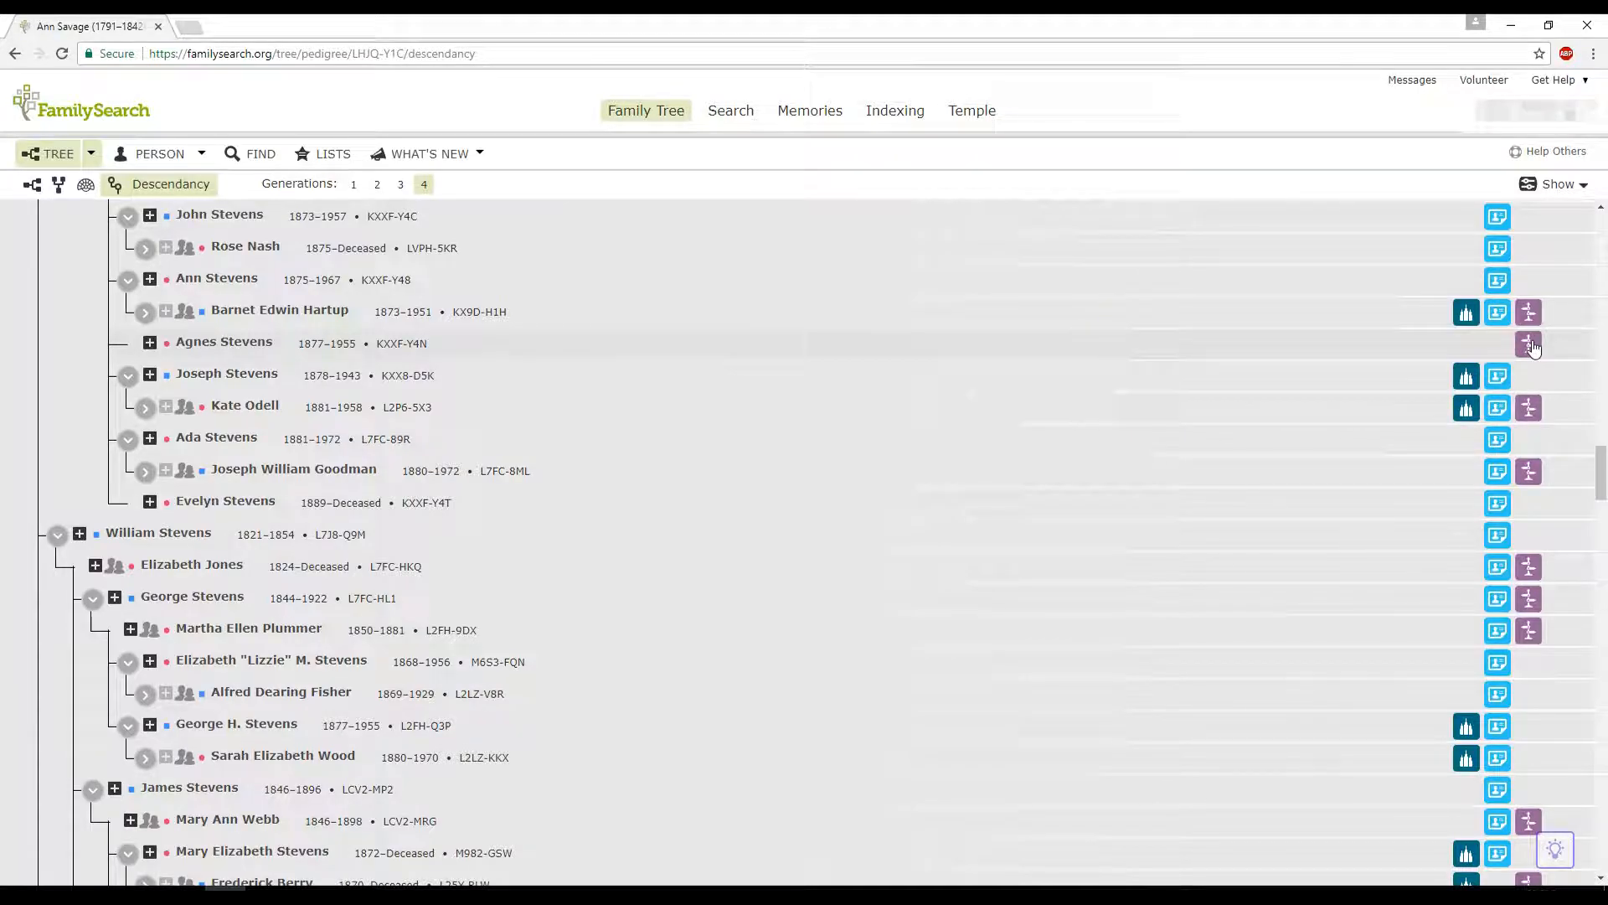
click(1526, 570)
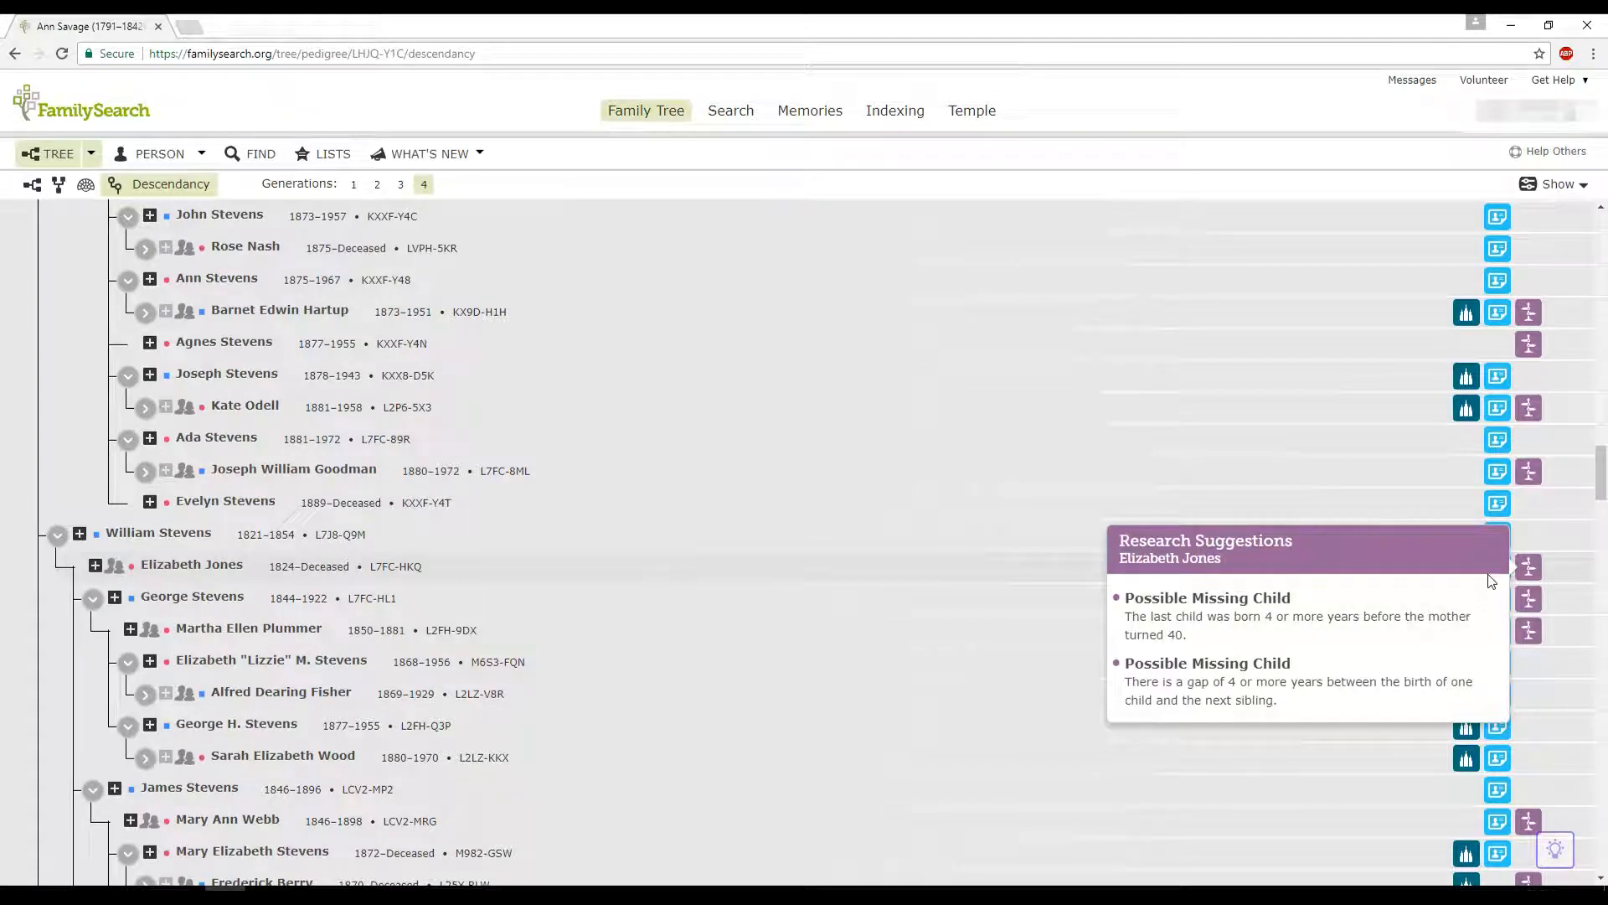
click(1536, 573)
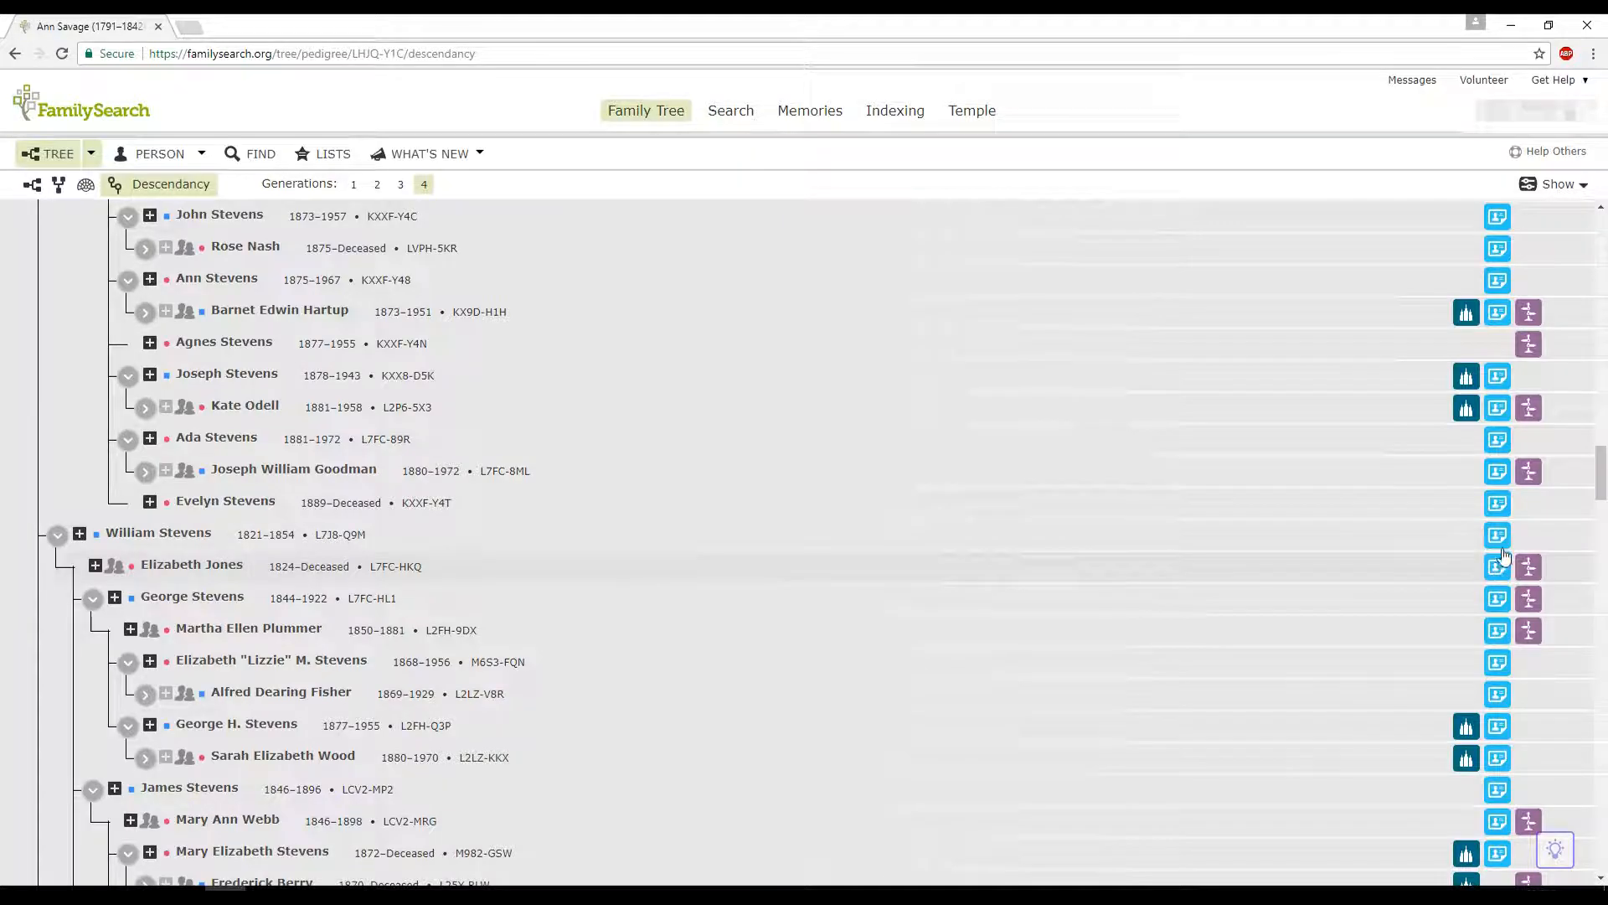
Check the record hints in the descendancy list and open the detailed hints for a descendant's spouse.
click(1498, 568)
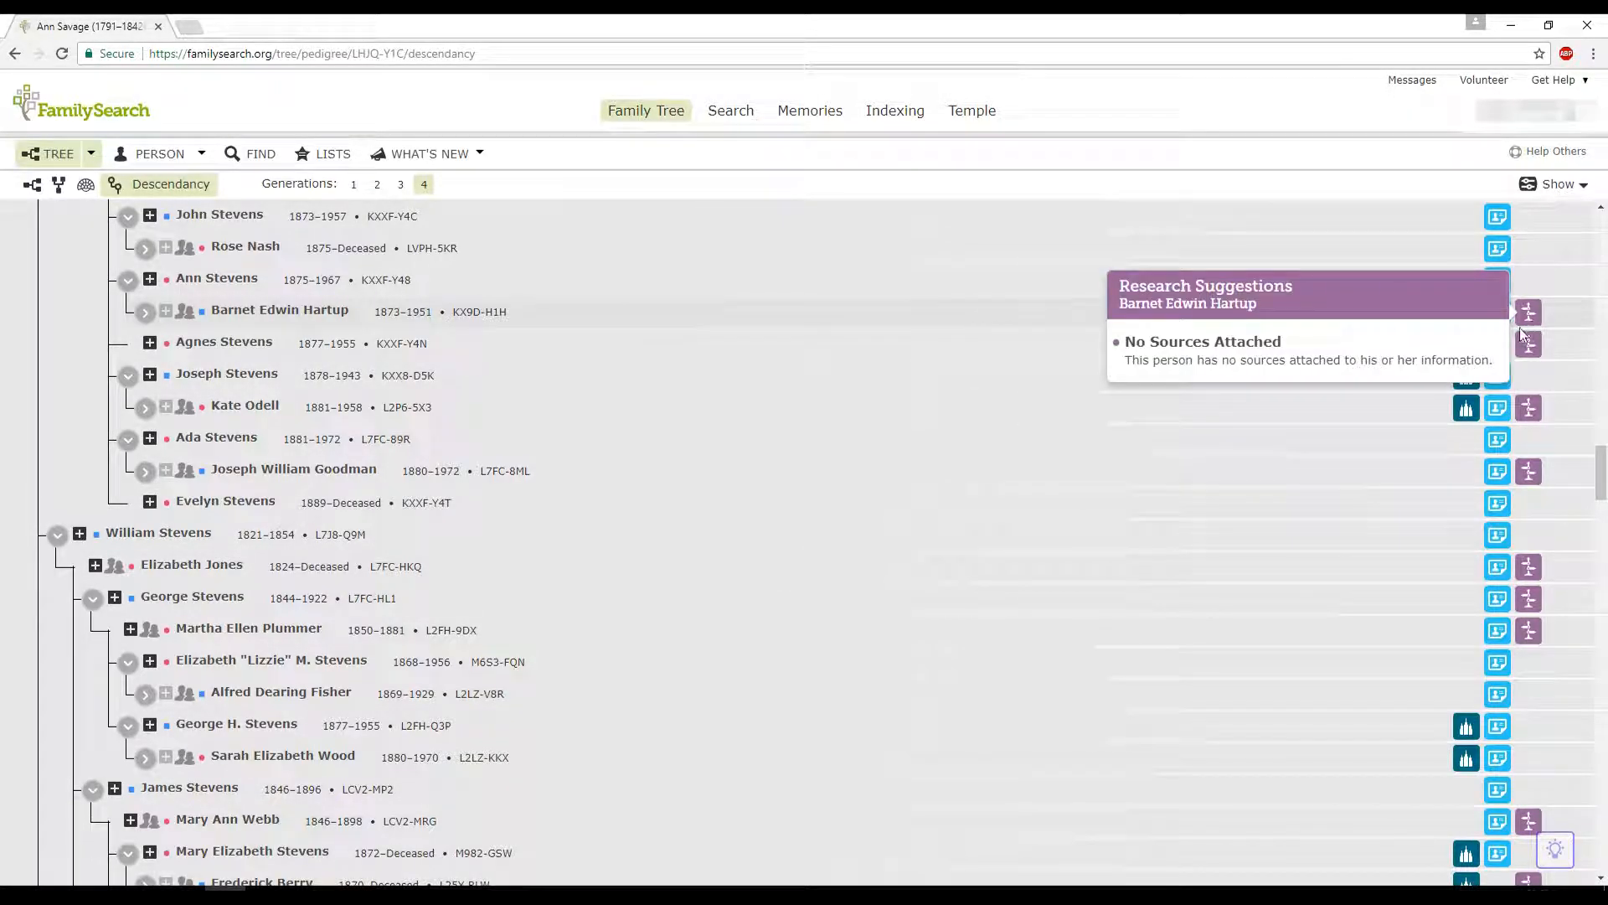
mouse_move(1523, 350)
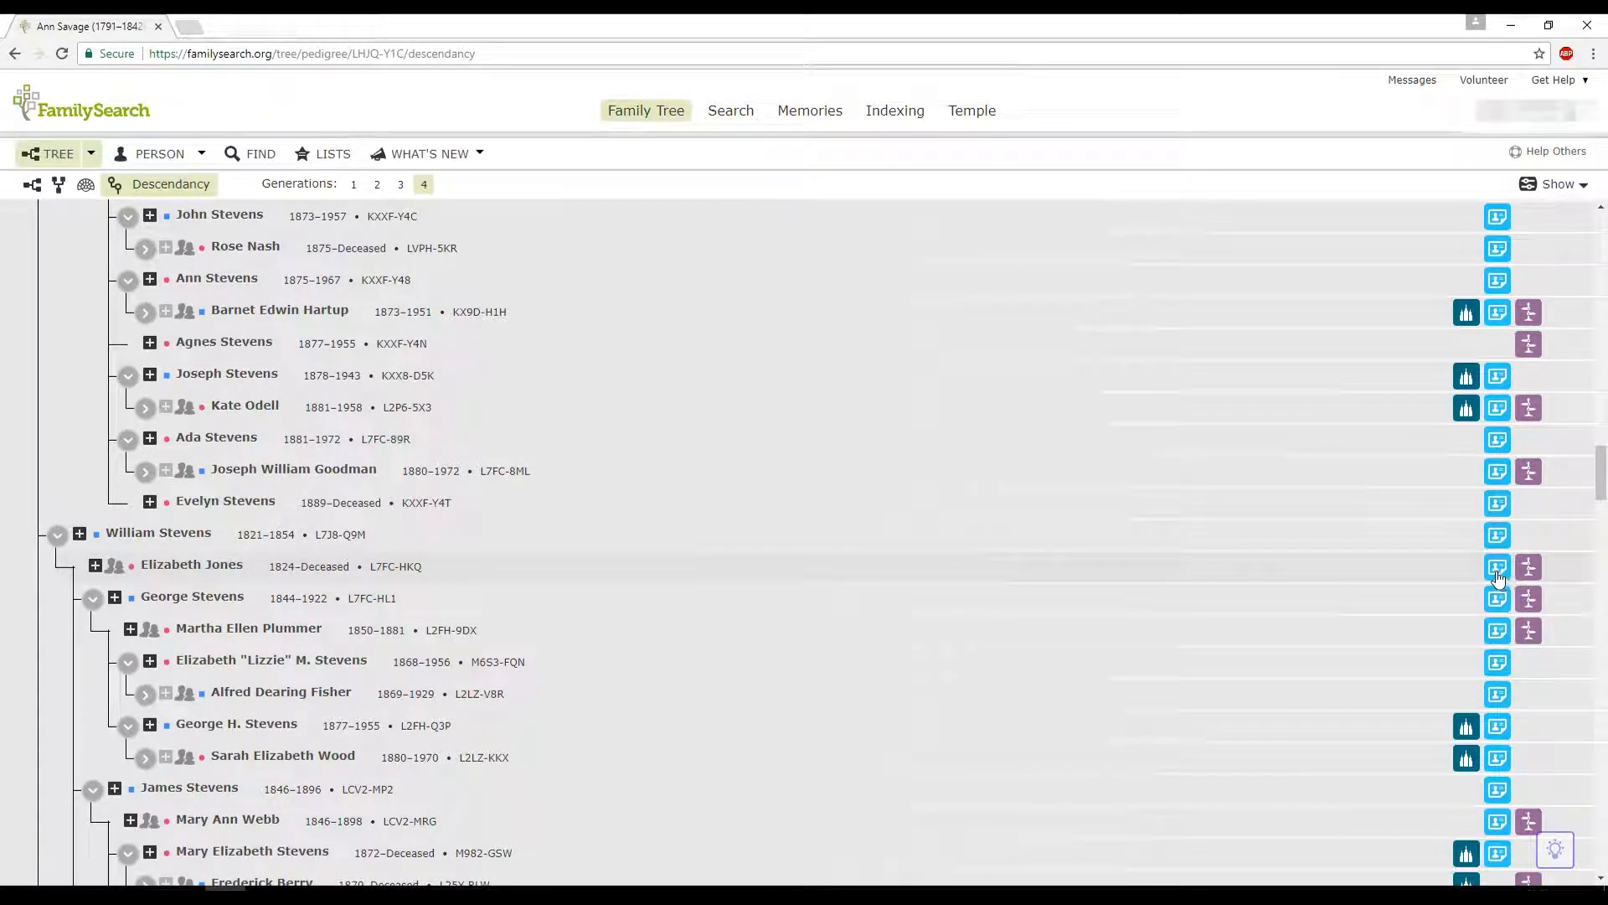
mouse_move(1498, 577)
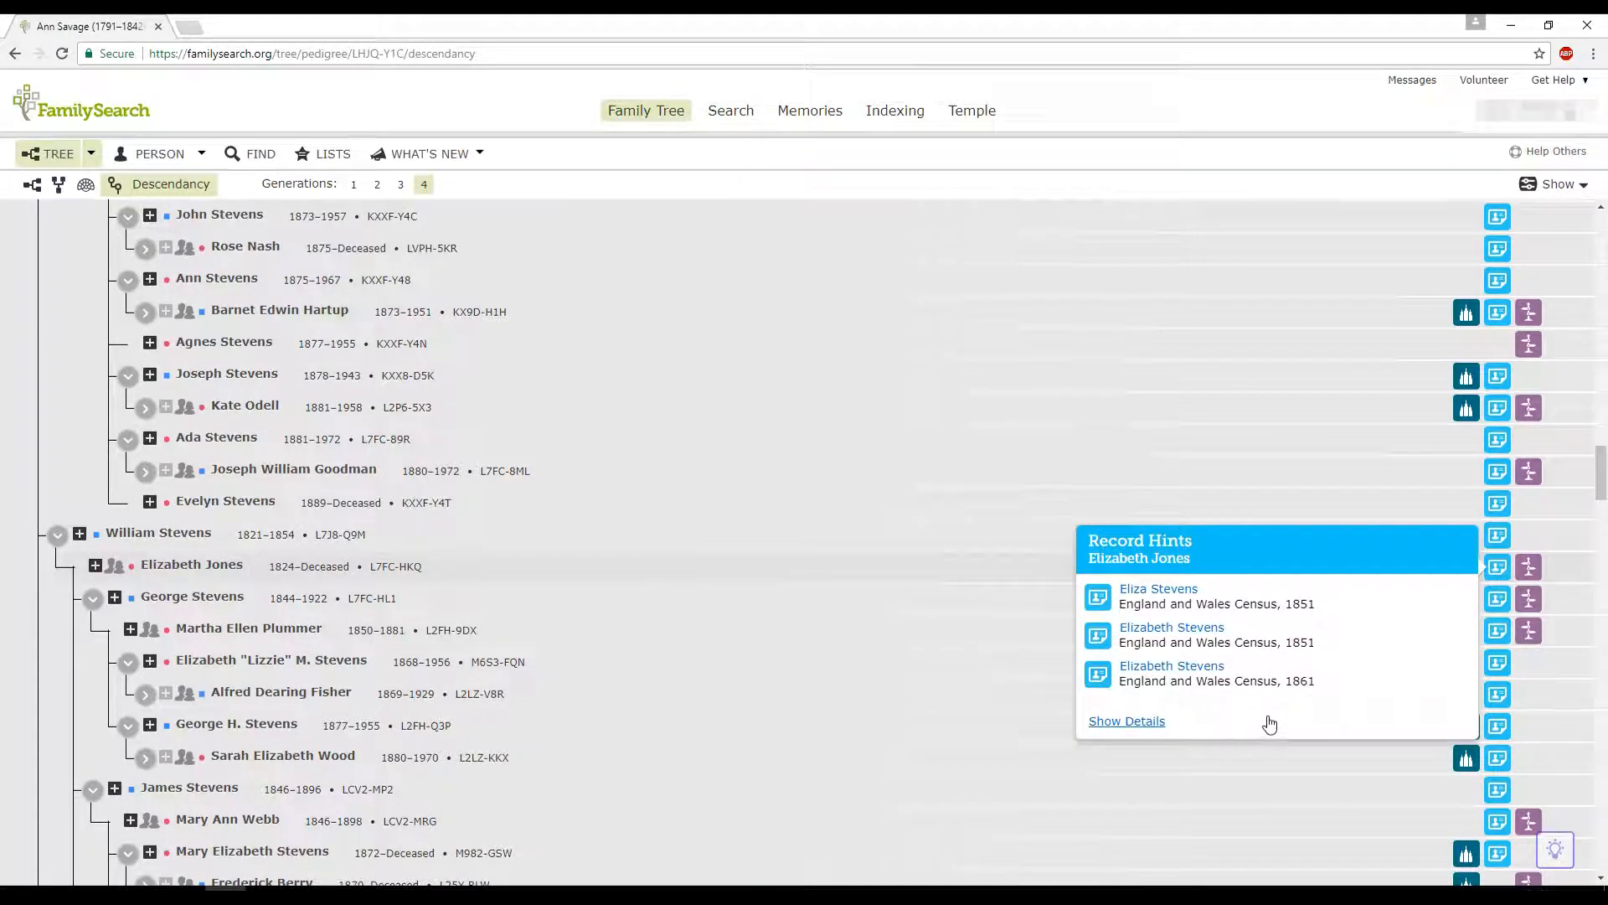
click(1133, 722)
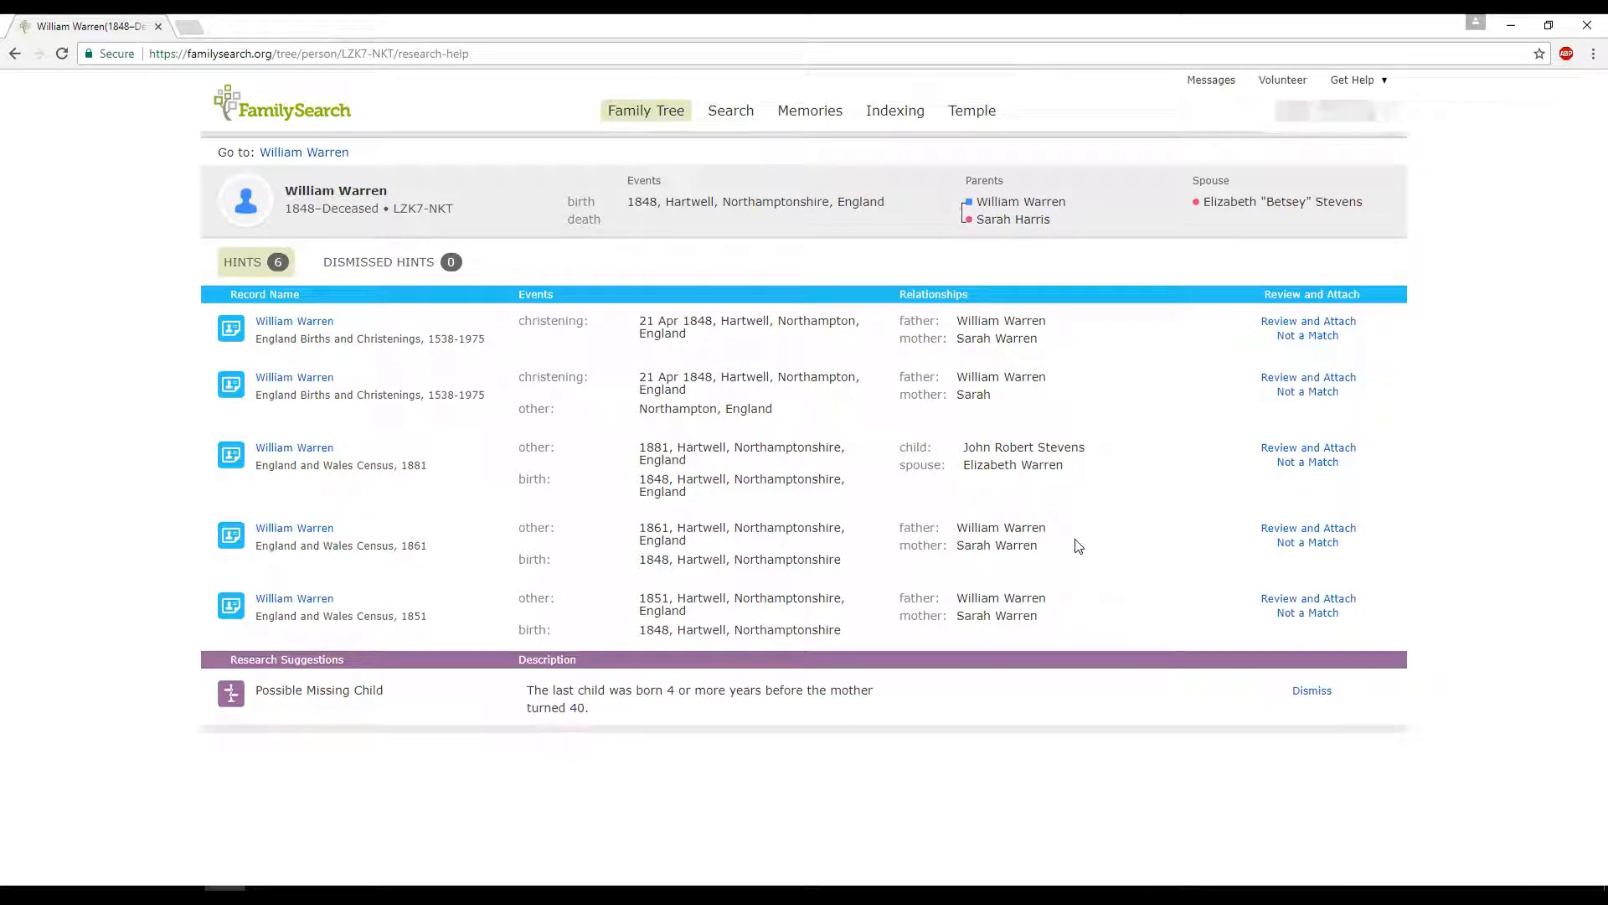
View and cancel the Not a Match form for the 1851 census hint, and open the 1861 census hint to review and attach.
click(1296, 620)
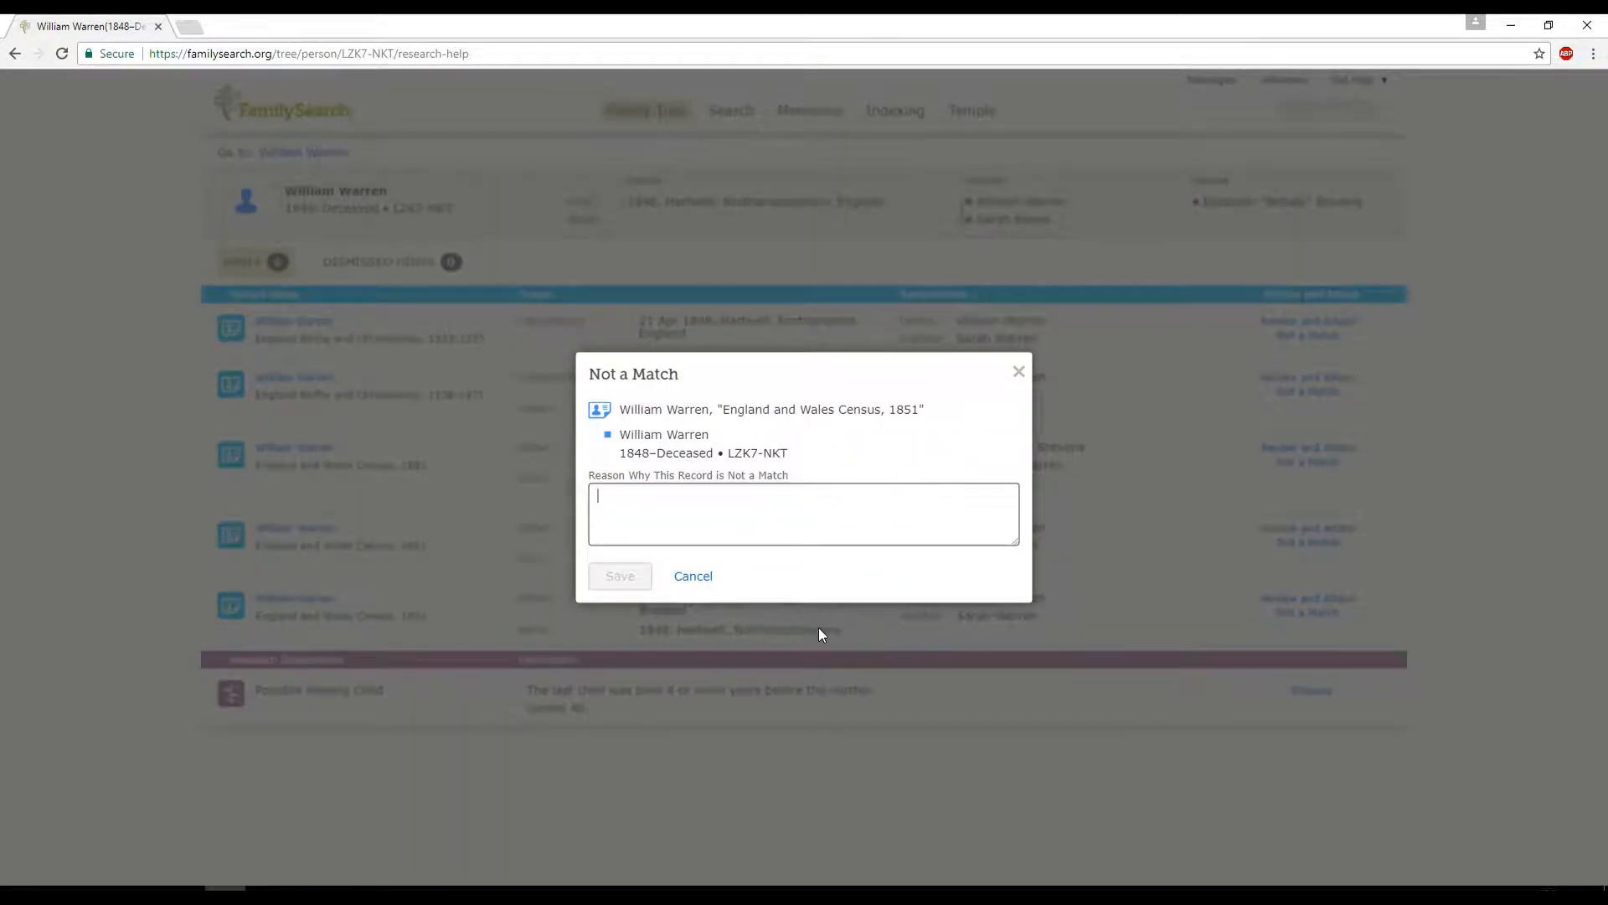
click(1019, 372)
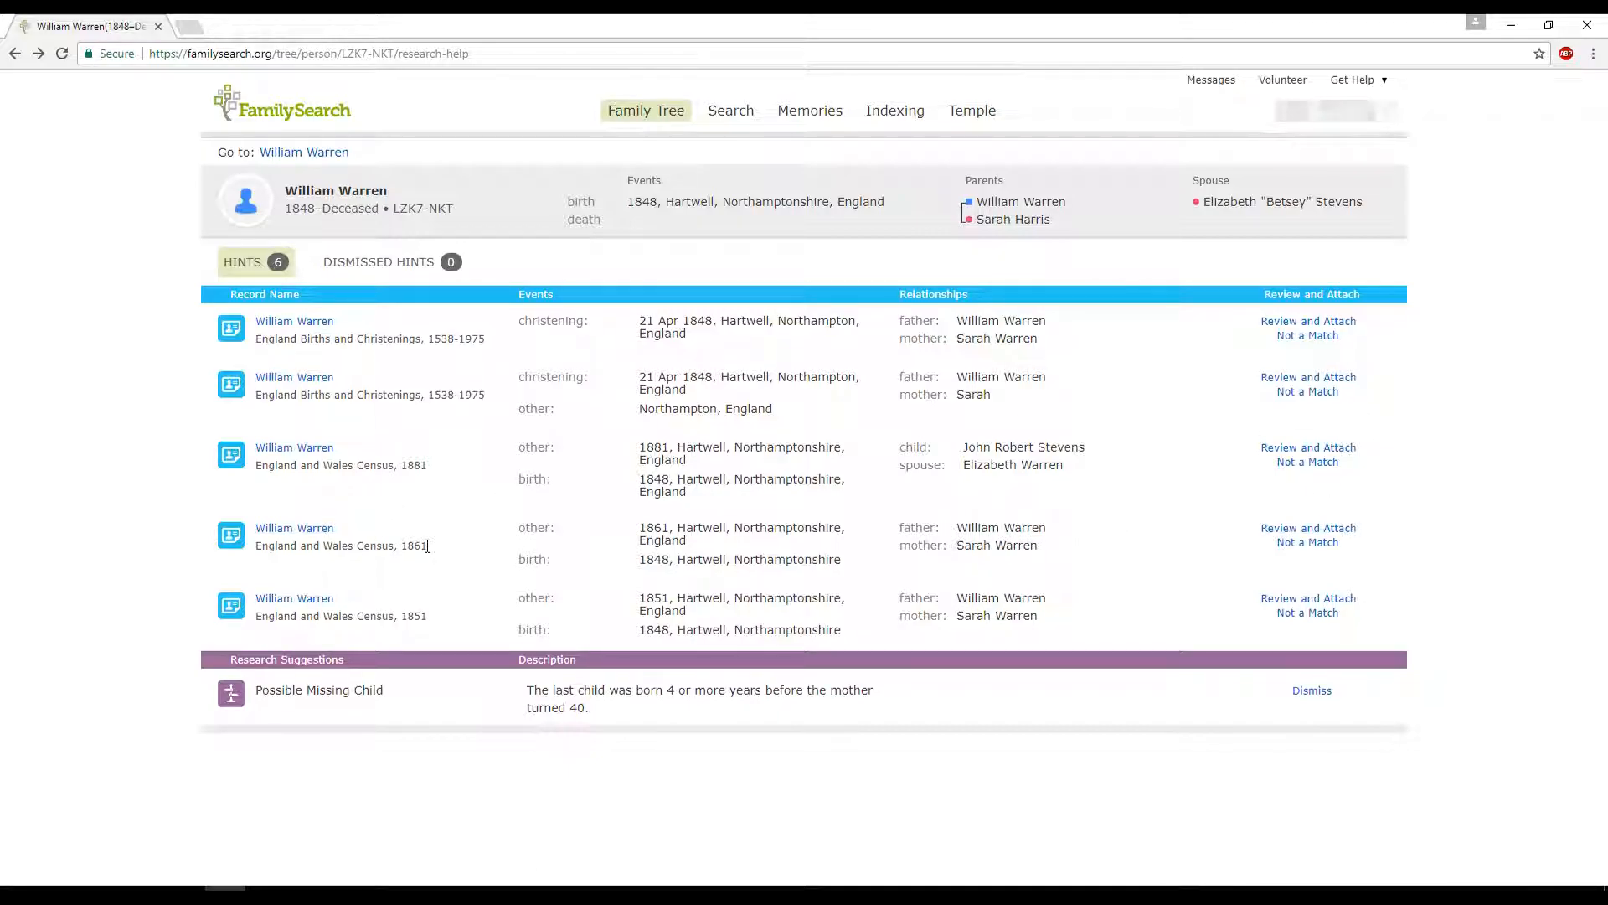
drag(357, 540, 443, 545)
click(1299, 532)
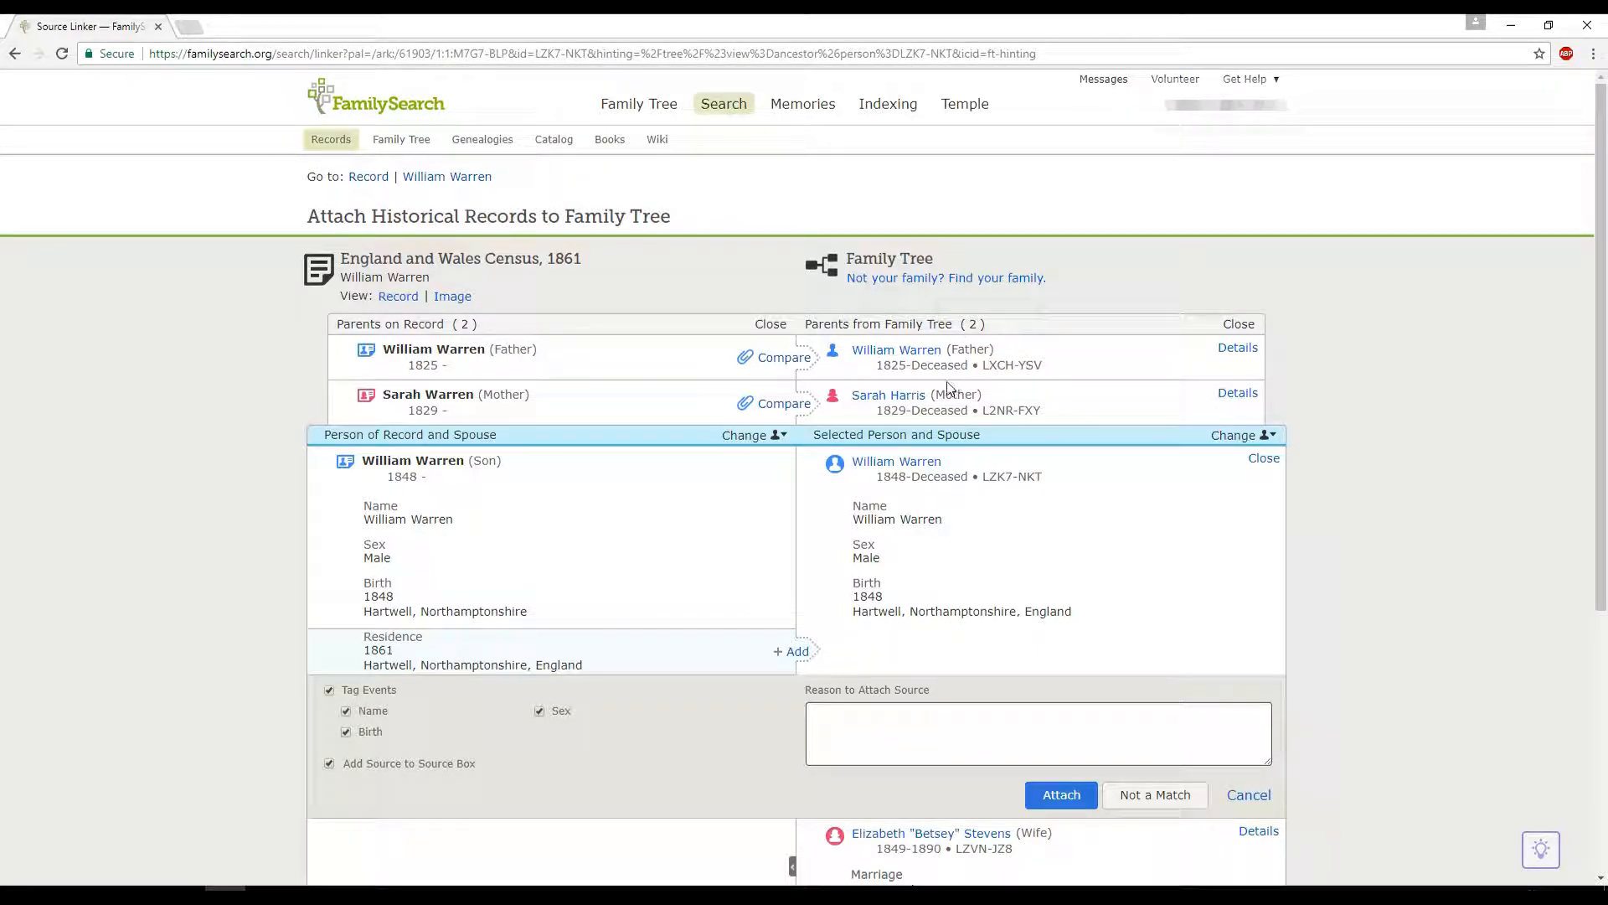
Add the 1861 residence to the tree profile and give the attachment reason "same info, also proof of birth date, place and residence later in life".
scroll(959, 475, down, 3)
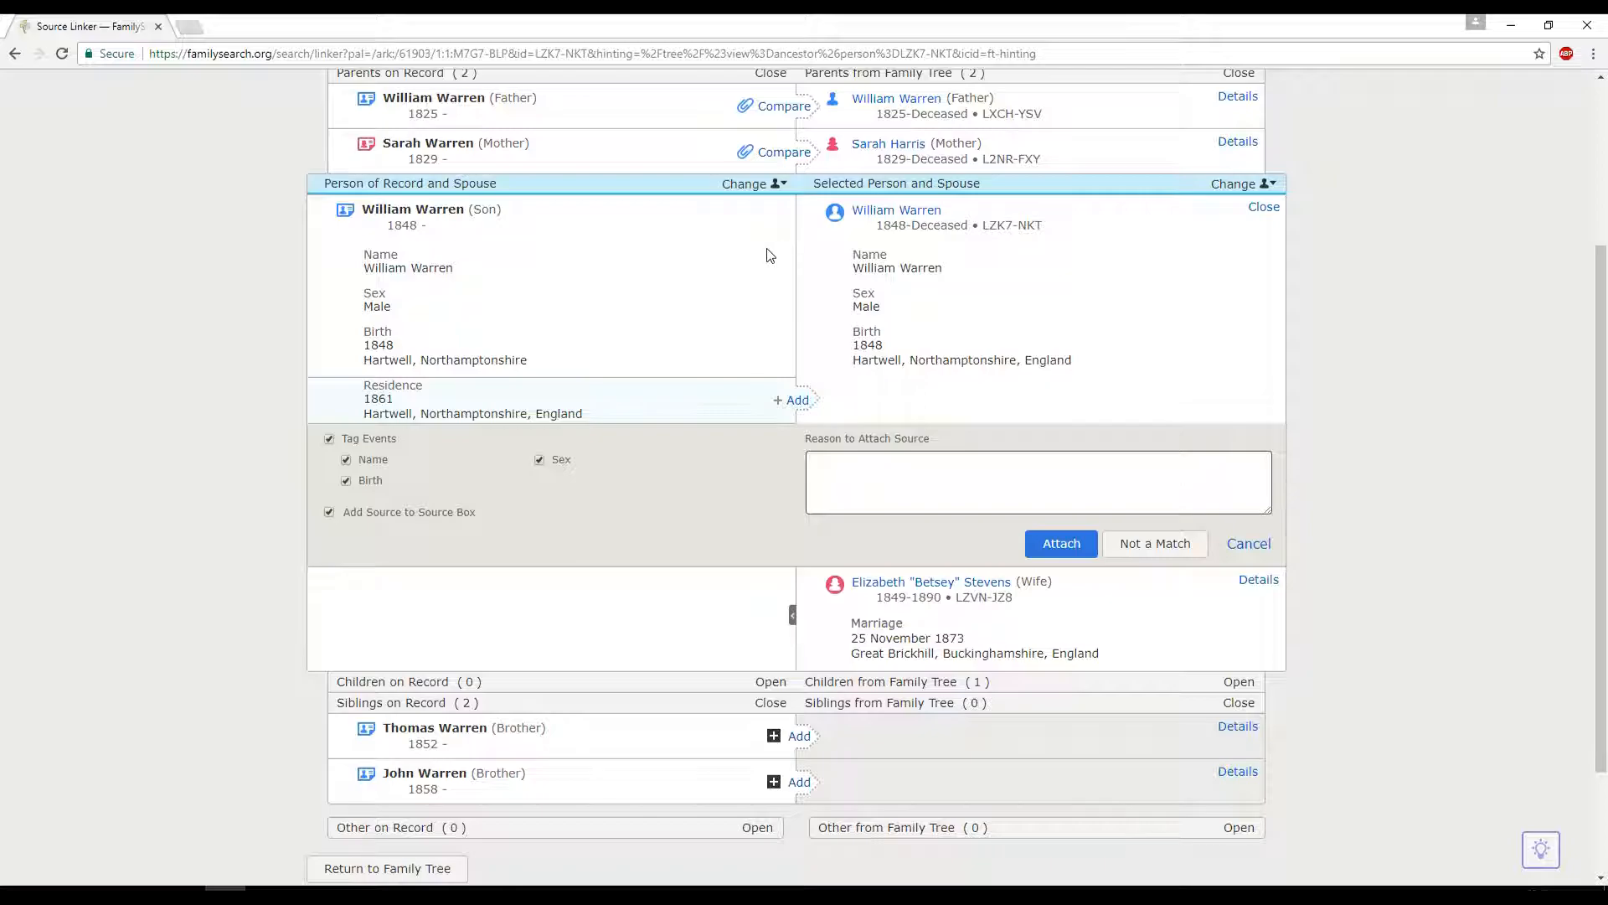
scroll(768, 251, up, 2)
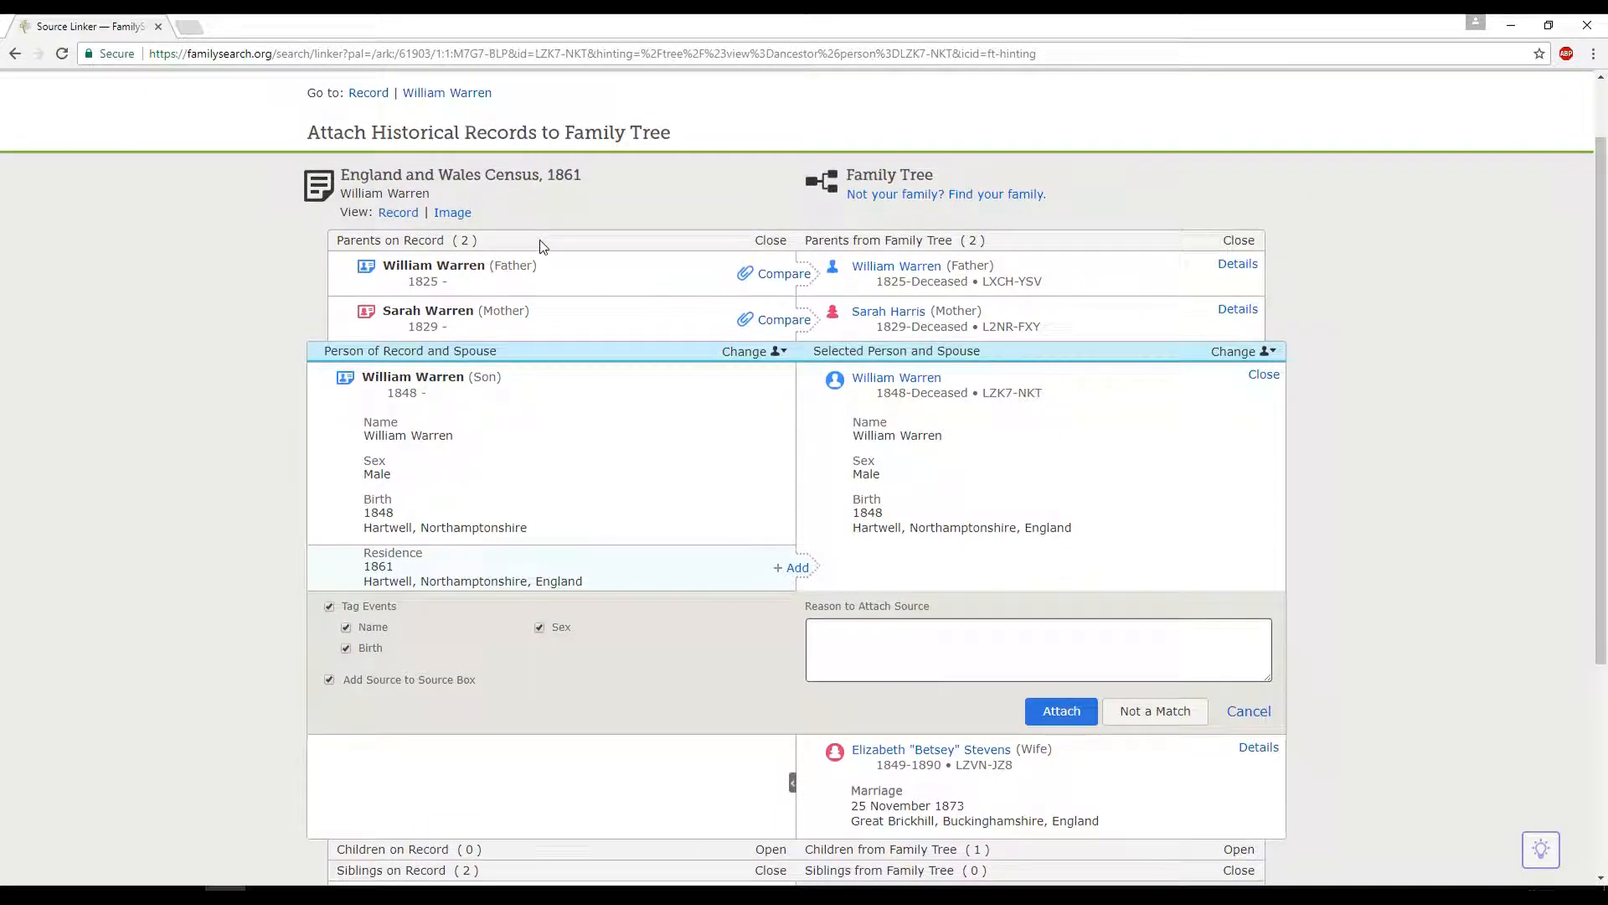
drag(376, 174, 568, 175)
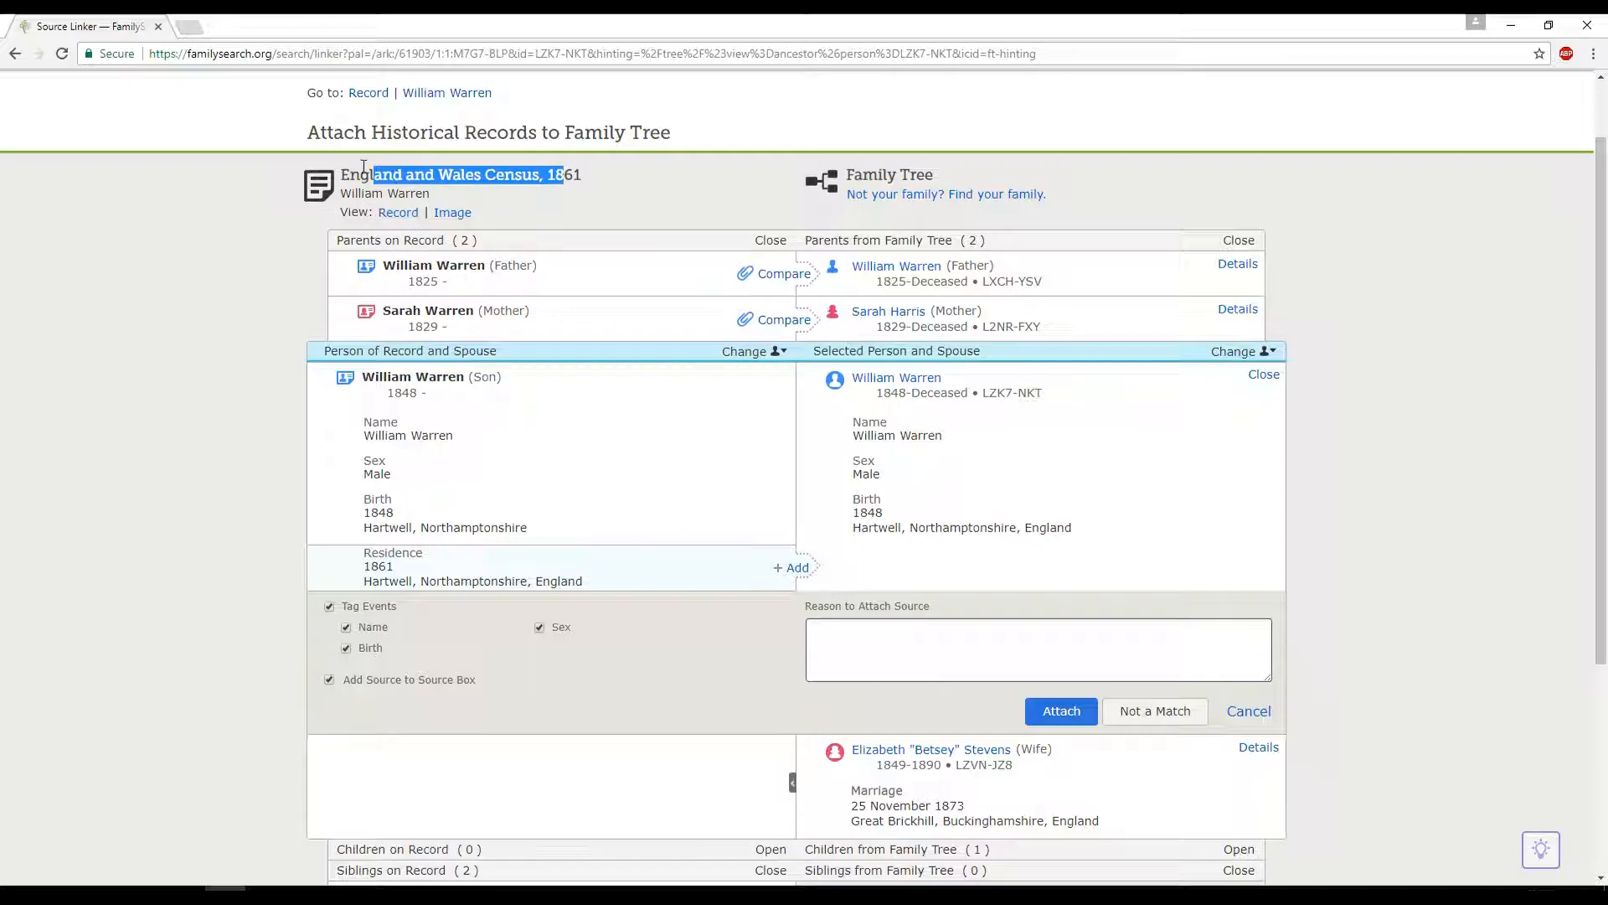
drag(355, 173, 565, 175)
click(584, 174)
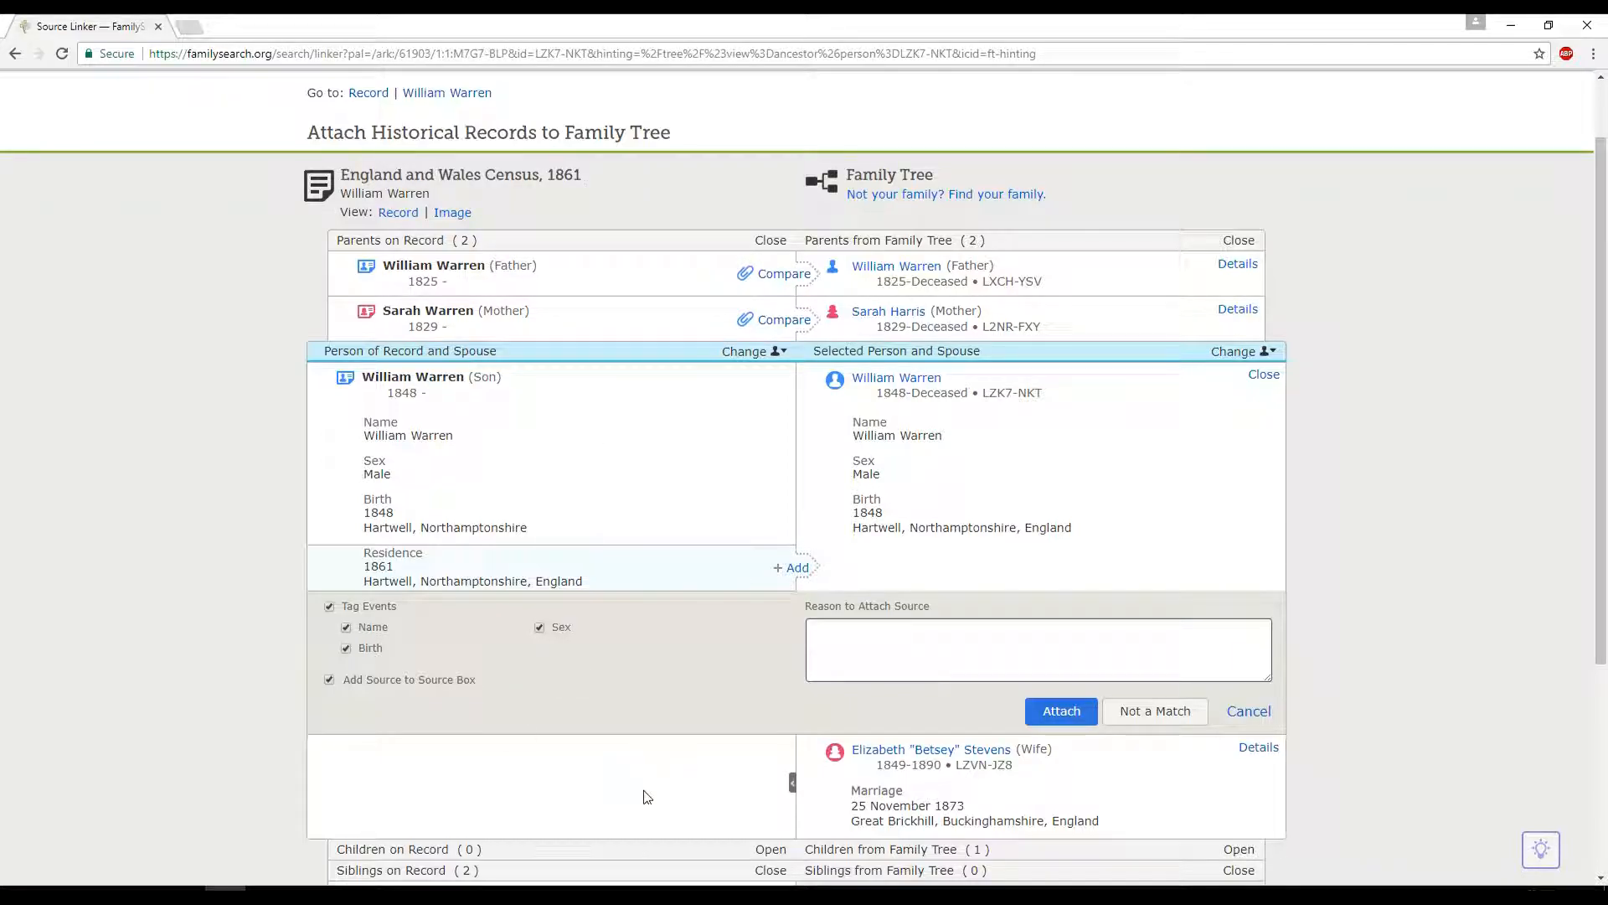
scroll(707, 466, down, 1)
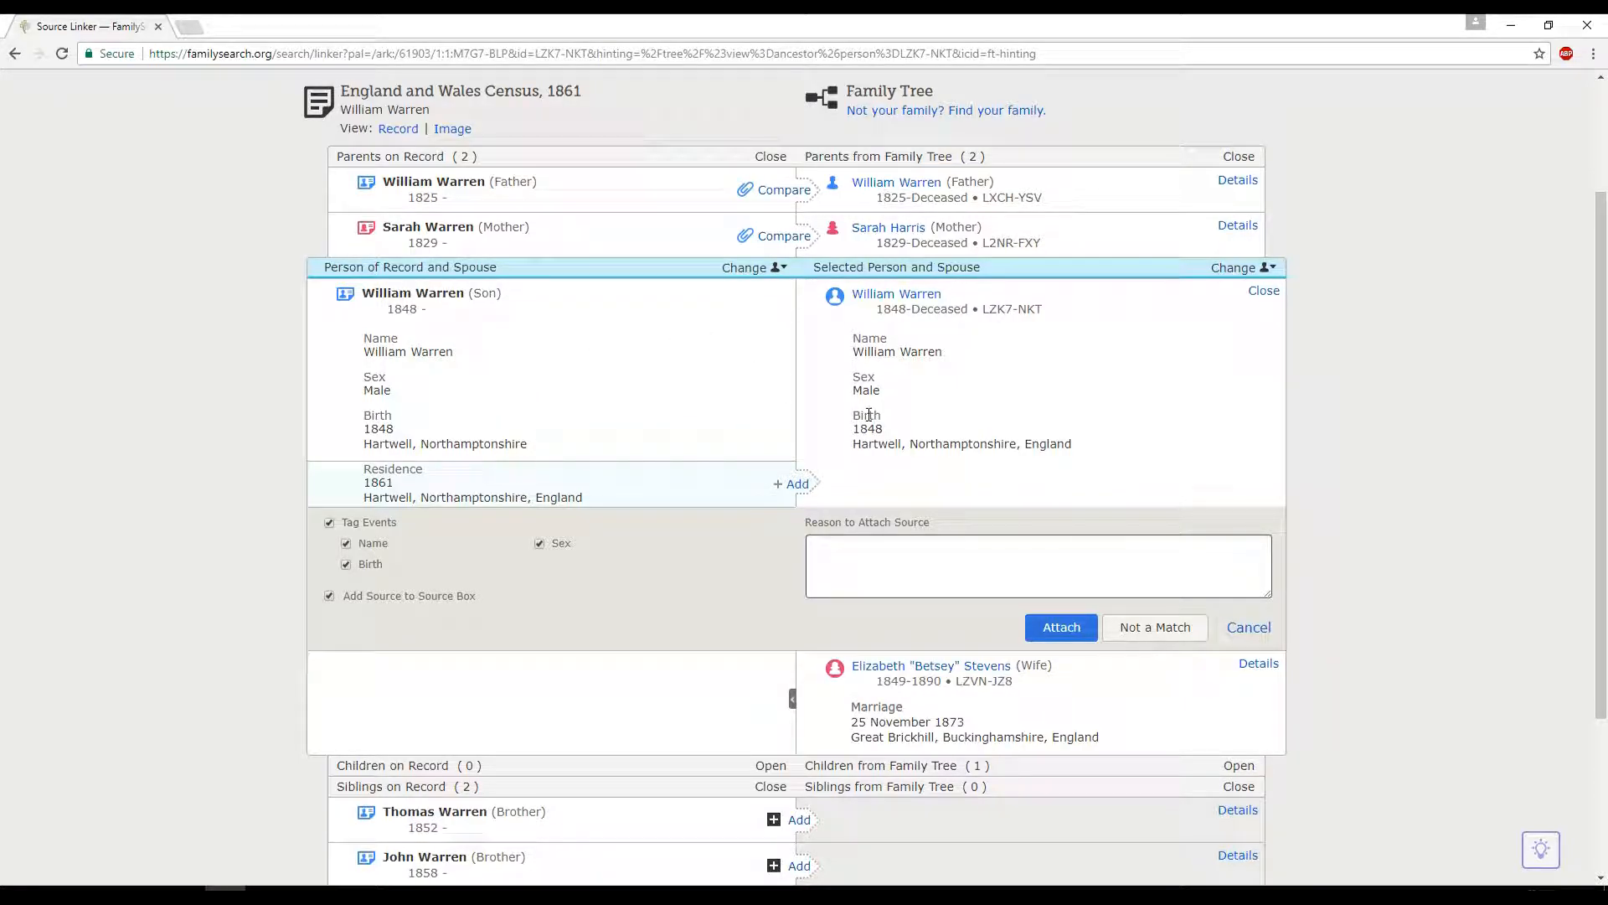
click(792, 485)
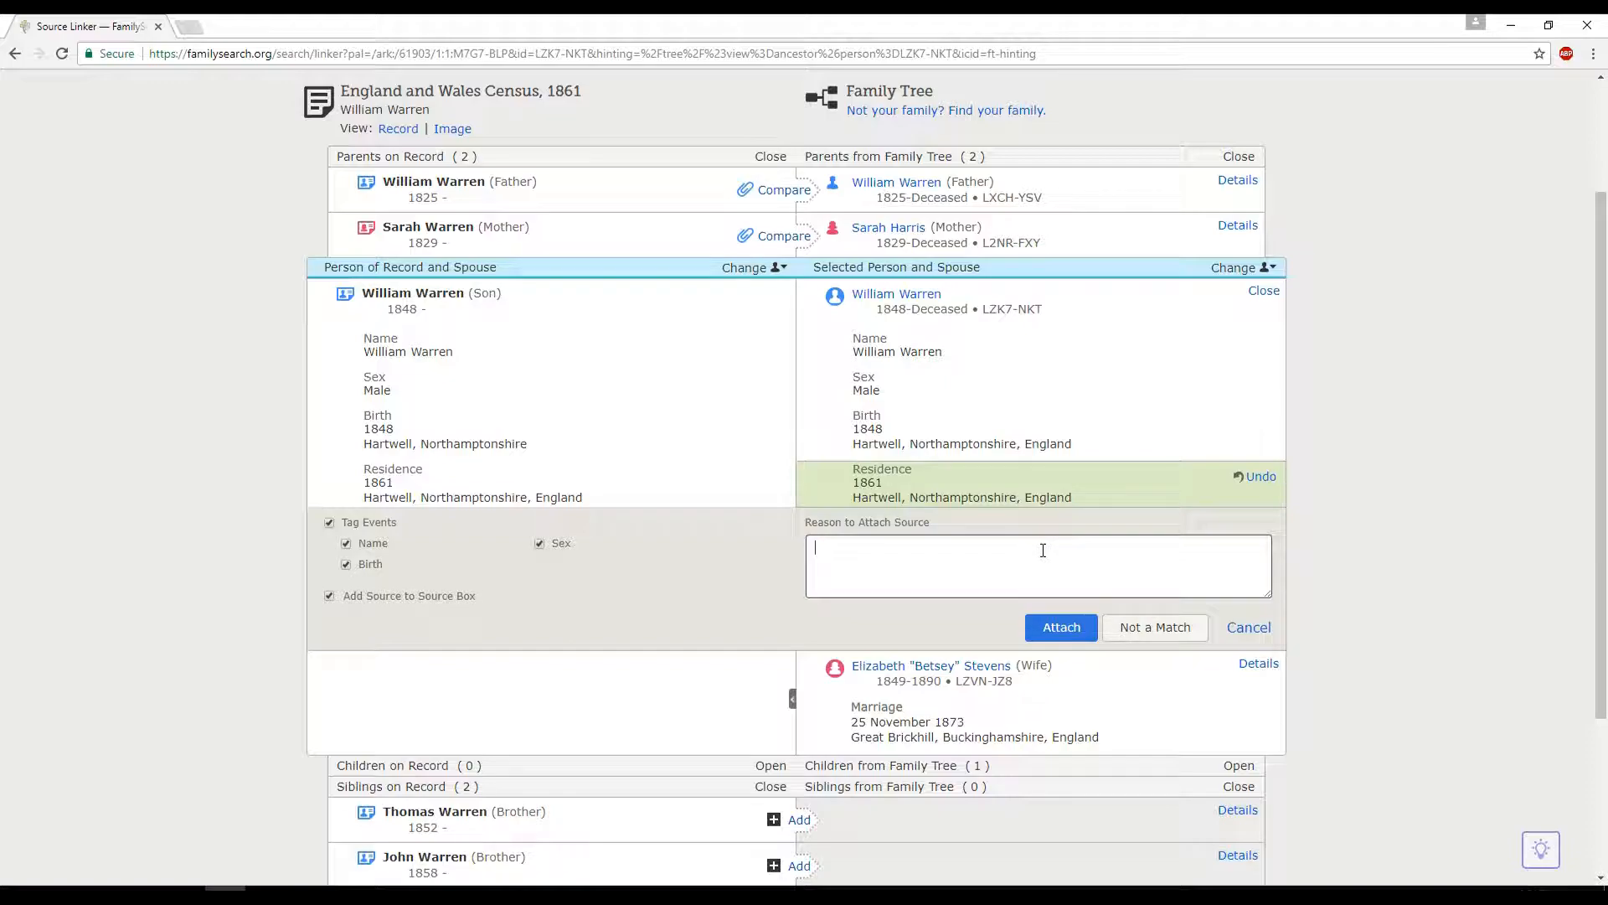
text(same info , also proof of birth date, place and residence later in life)
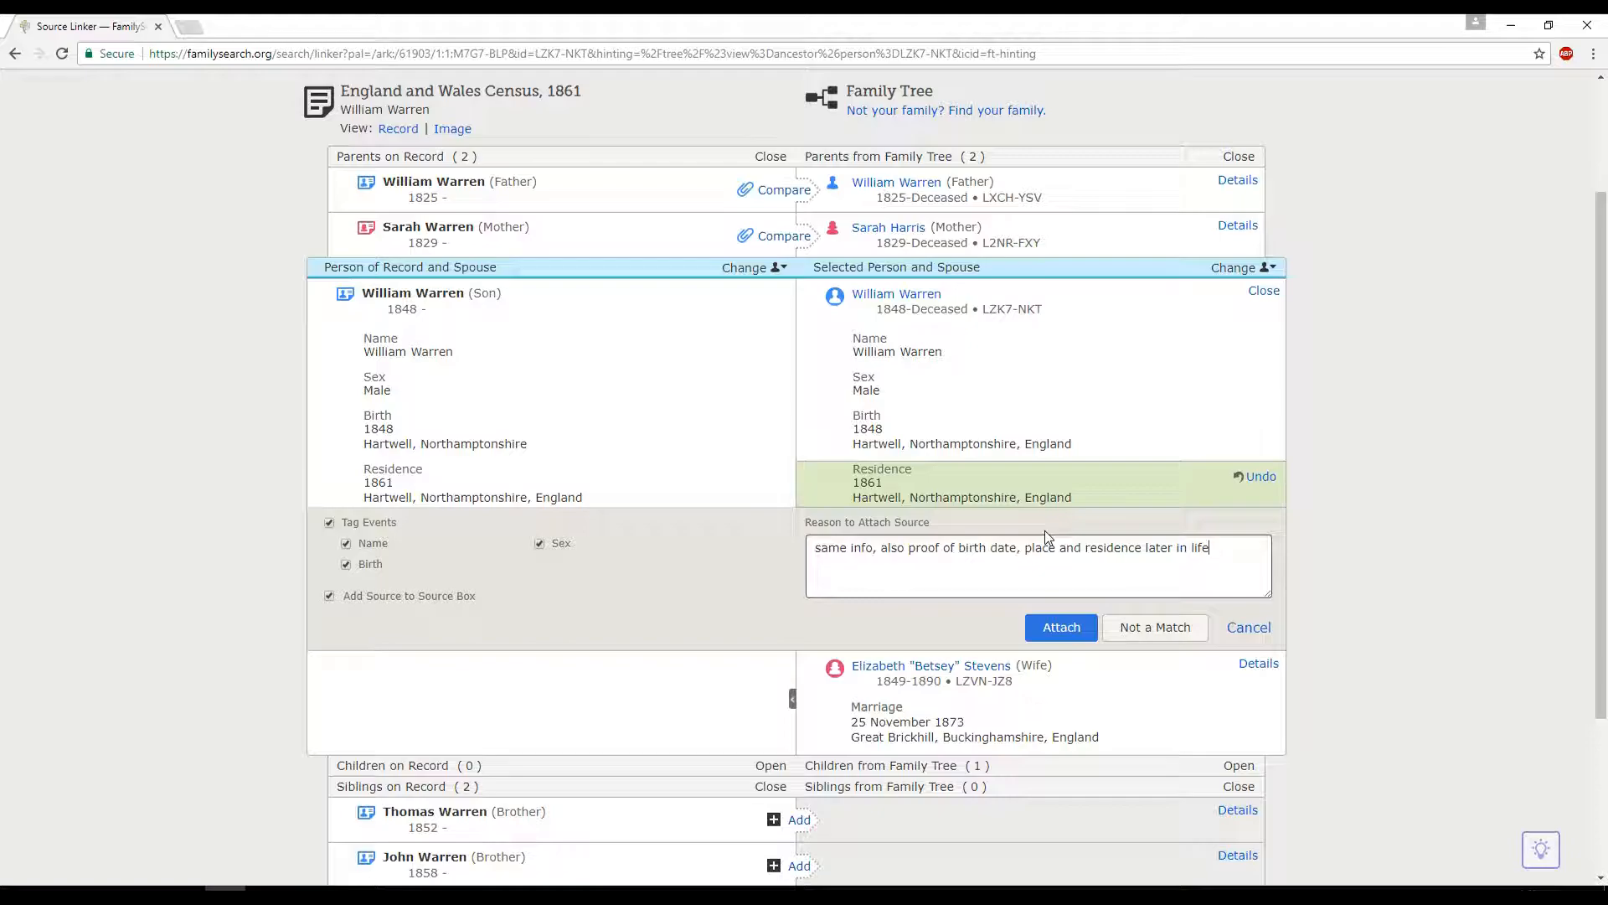
Attach the 1861 census source to the son's tree profile.
scroll(1044, 530, up, 2)
scroll(1069, 727, down, 2)
click(1061, 627)
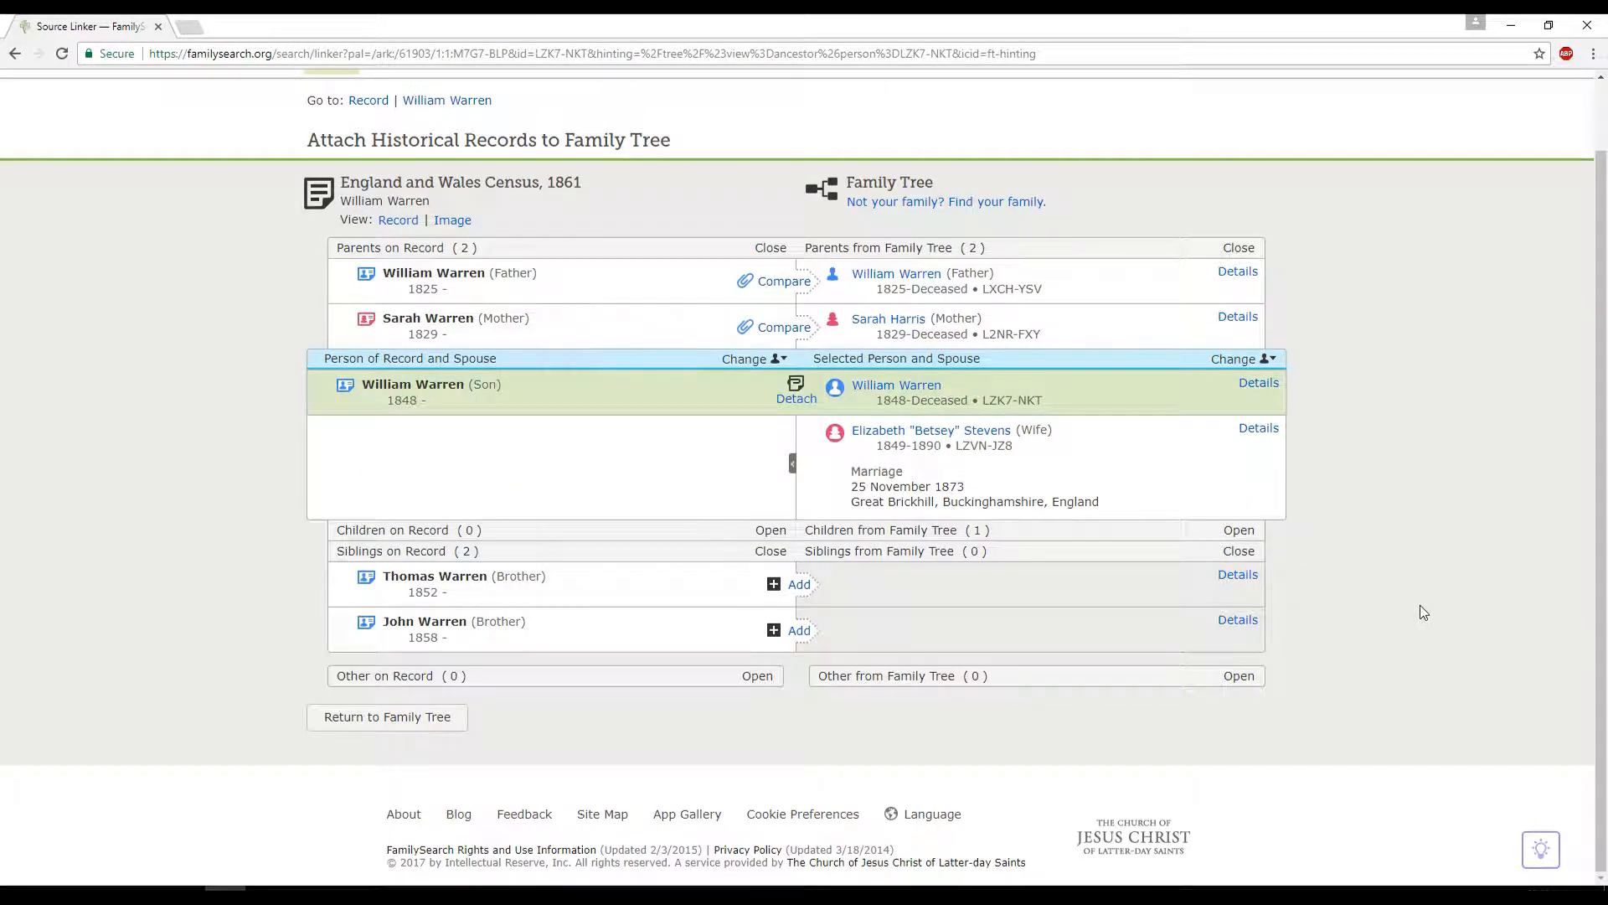
Compare the father's record with his tree profile, add the 1861 residence and attach the census source with the same reason.
click(779, 285)
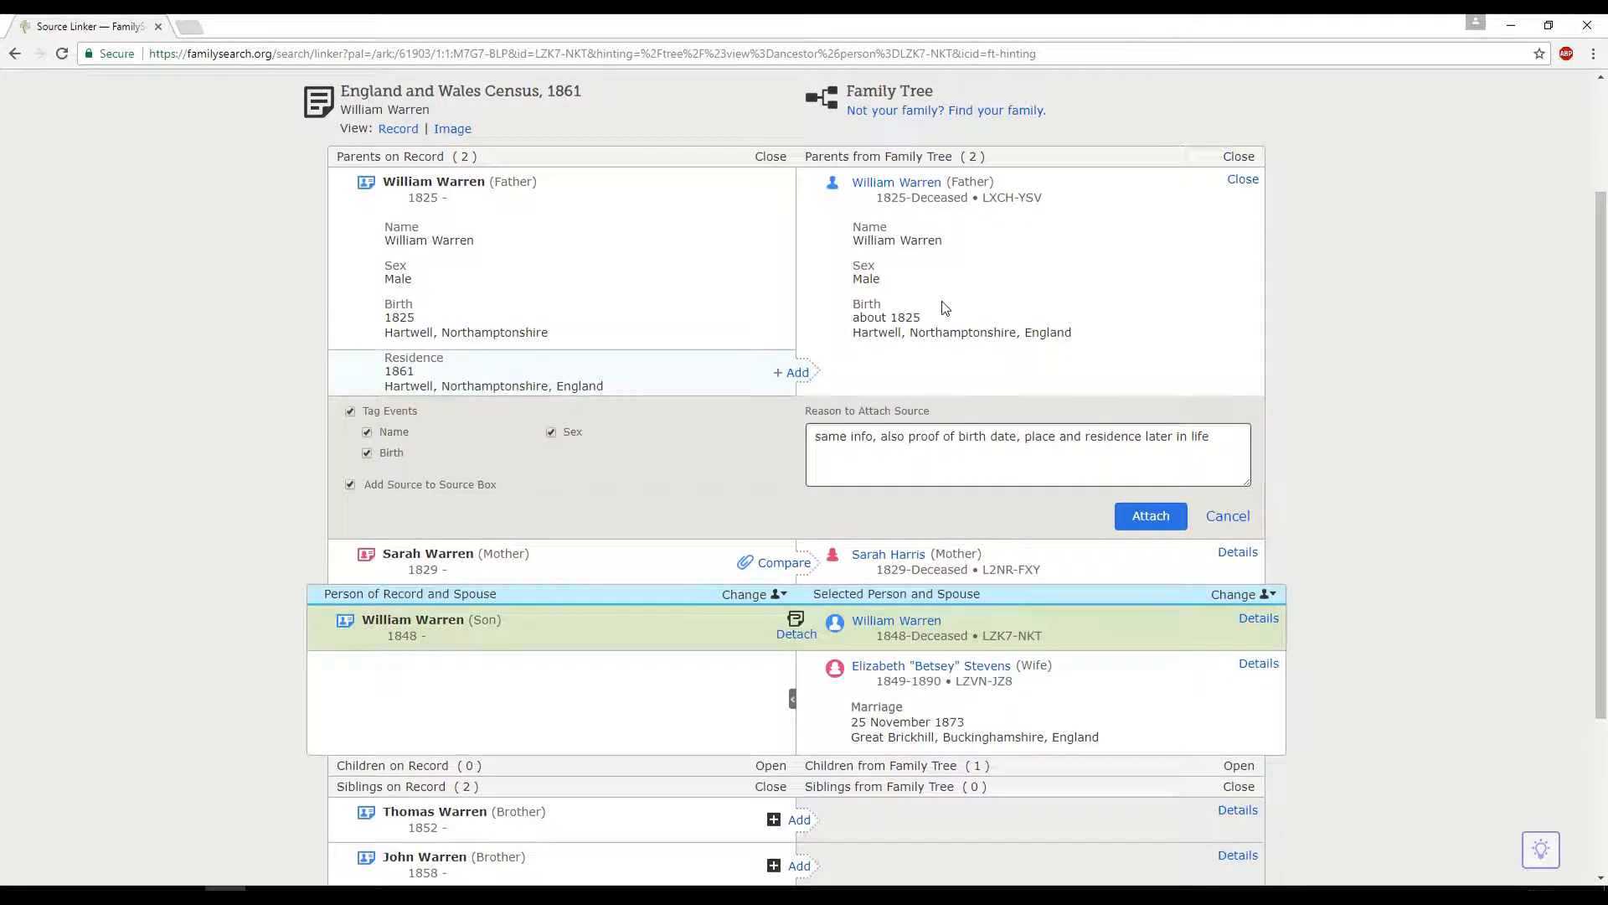
click(796, 374)
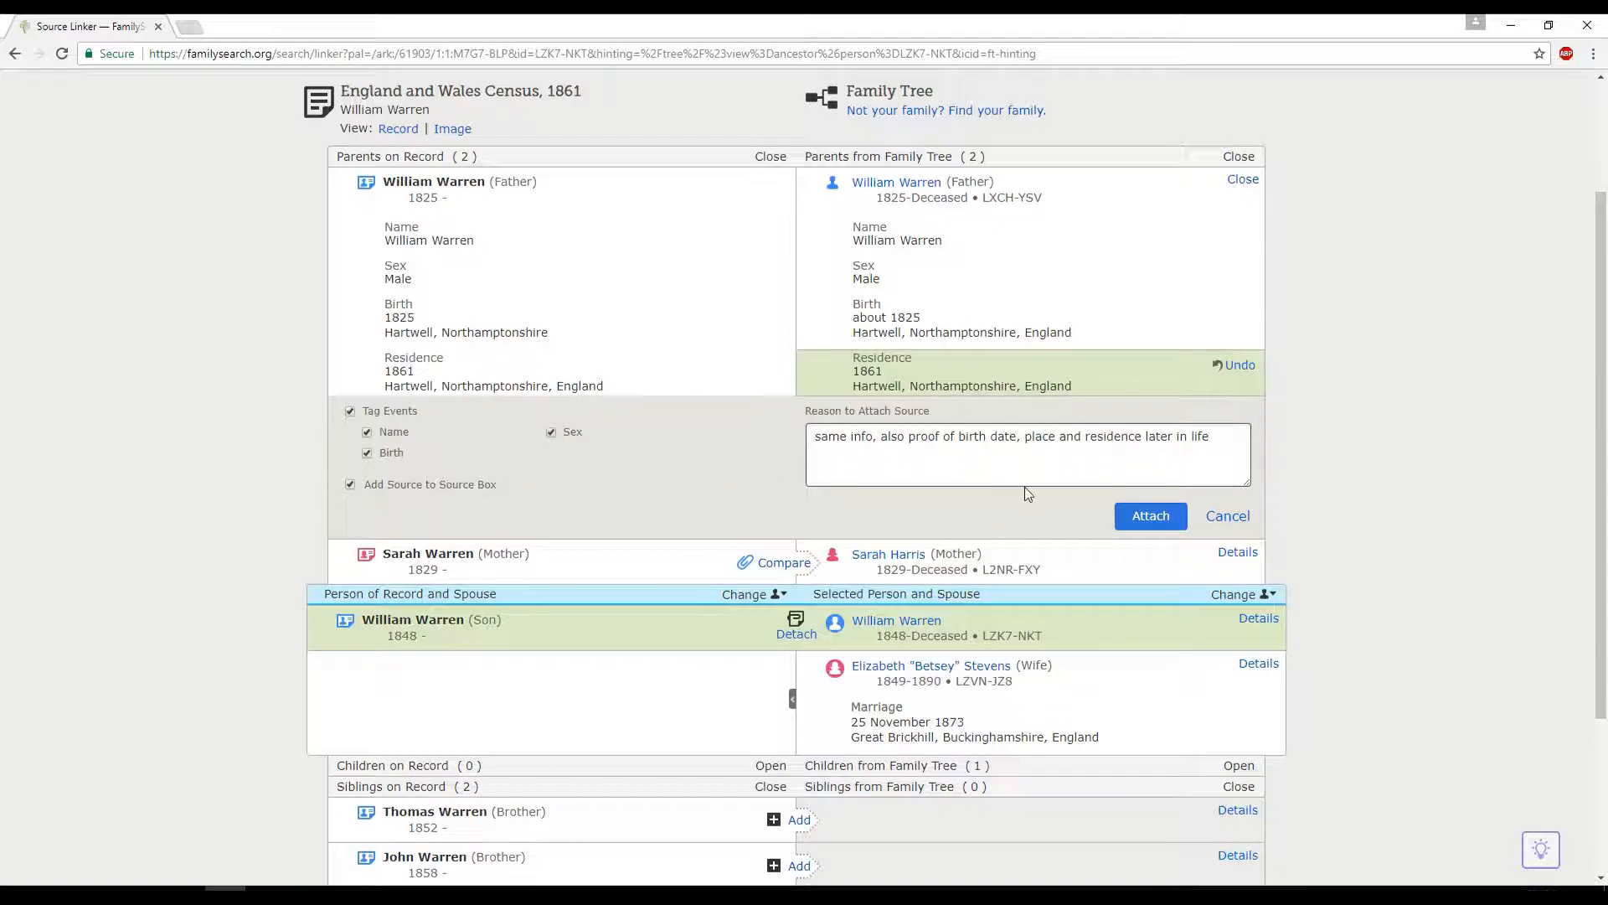
click(1138, 516)
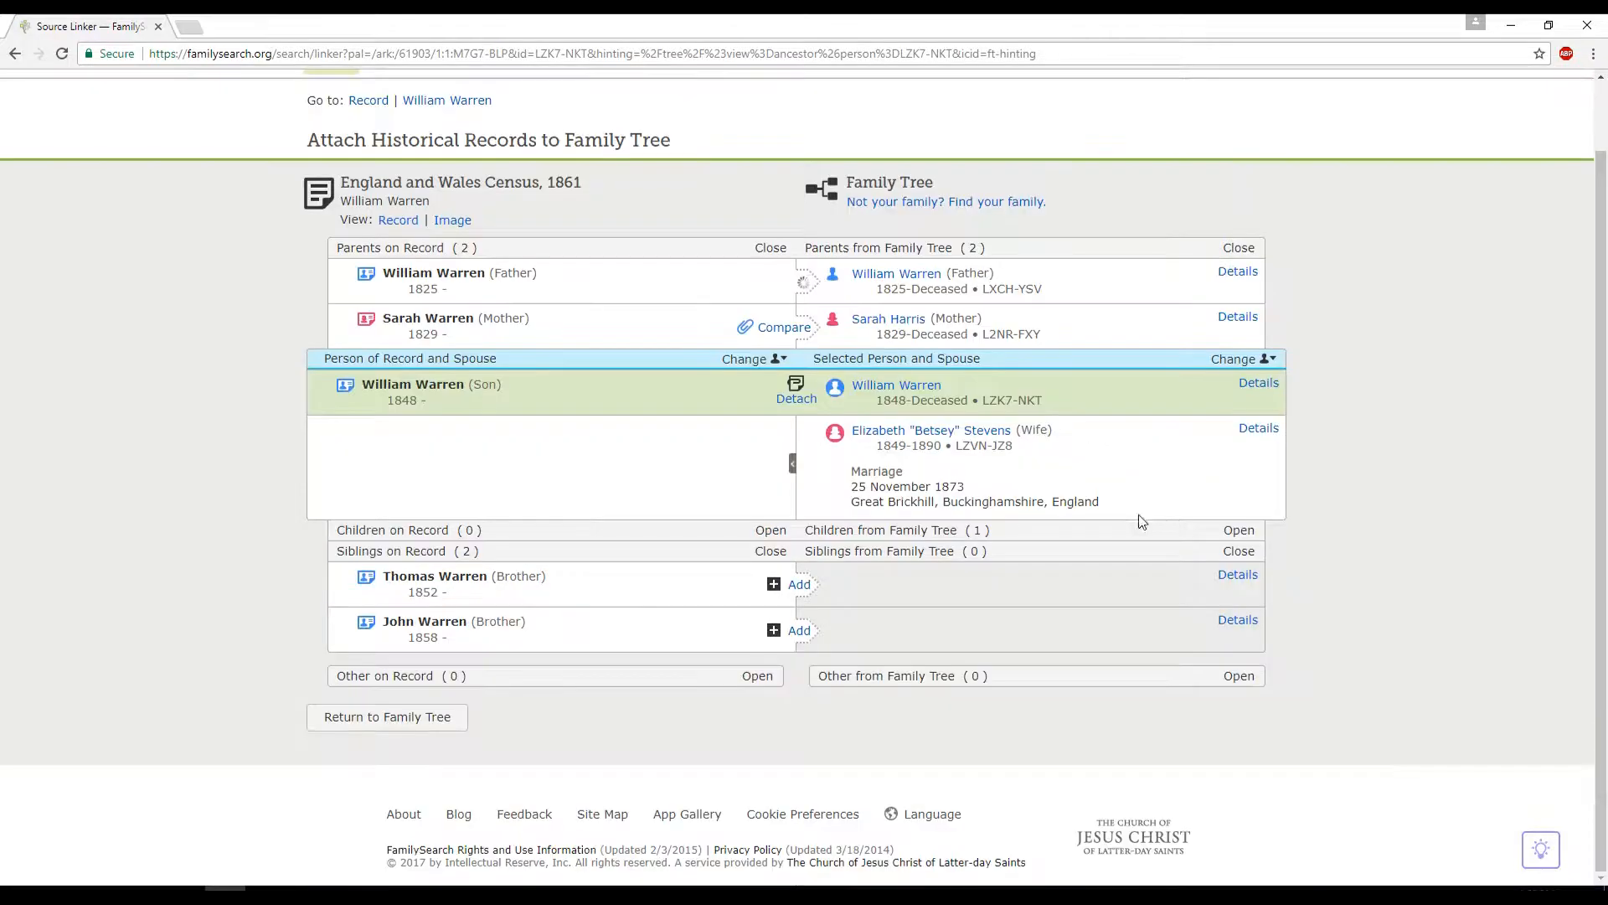
Compare the mother's record with her tree profile, add the 1861 residence and attach the census source with the same reason.
click(777, 329)
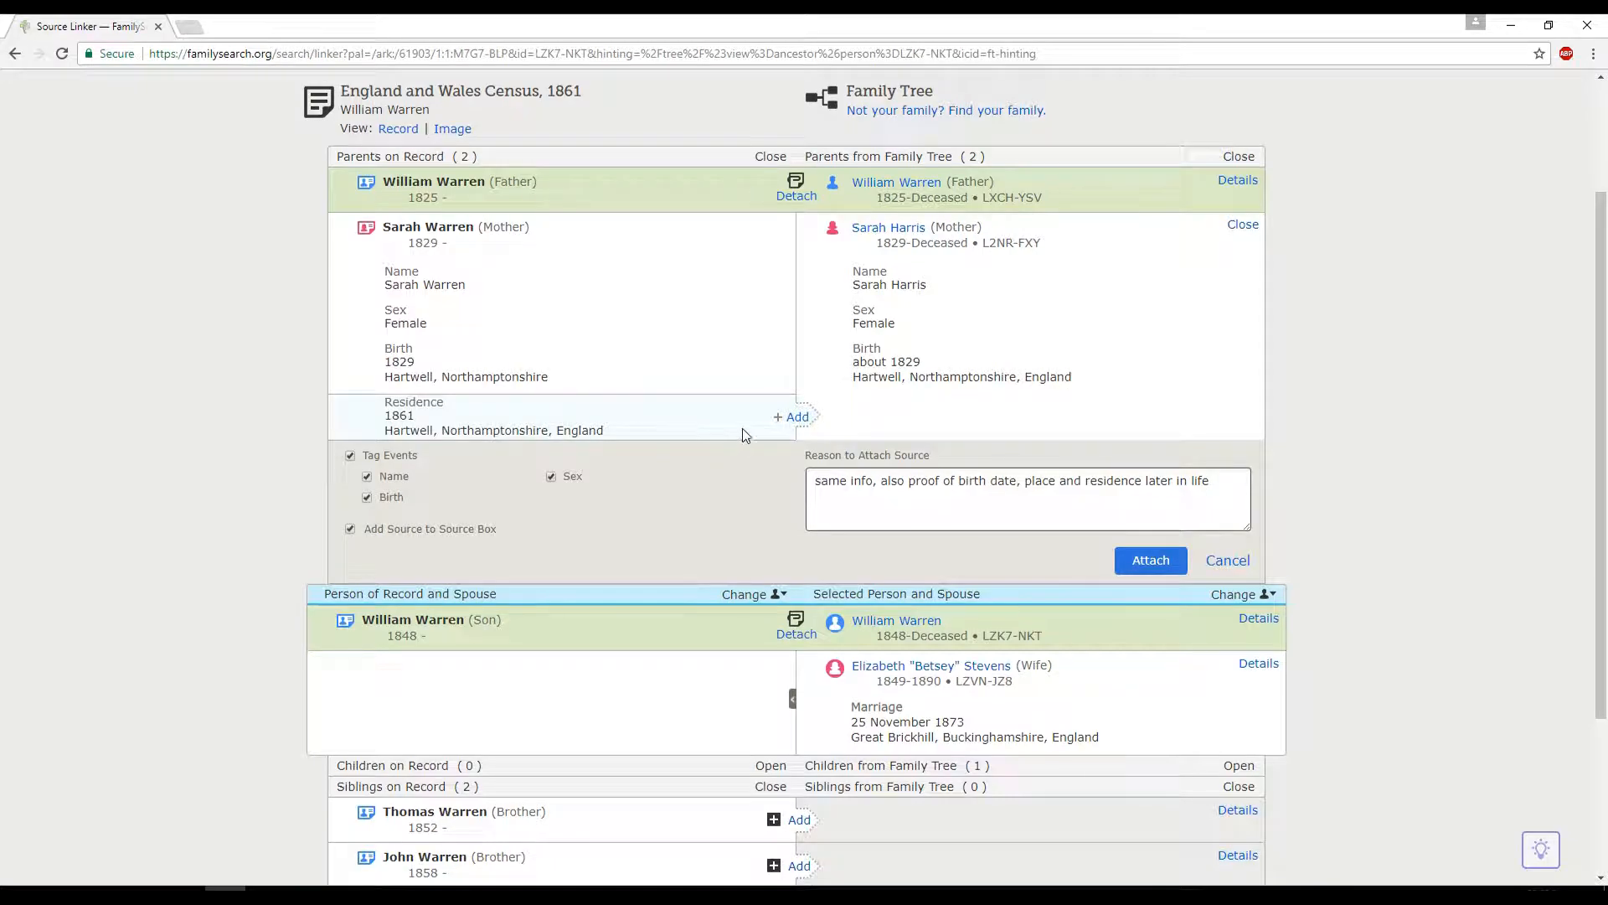
click(798, 418)
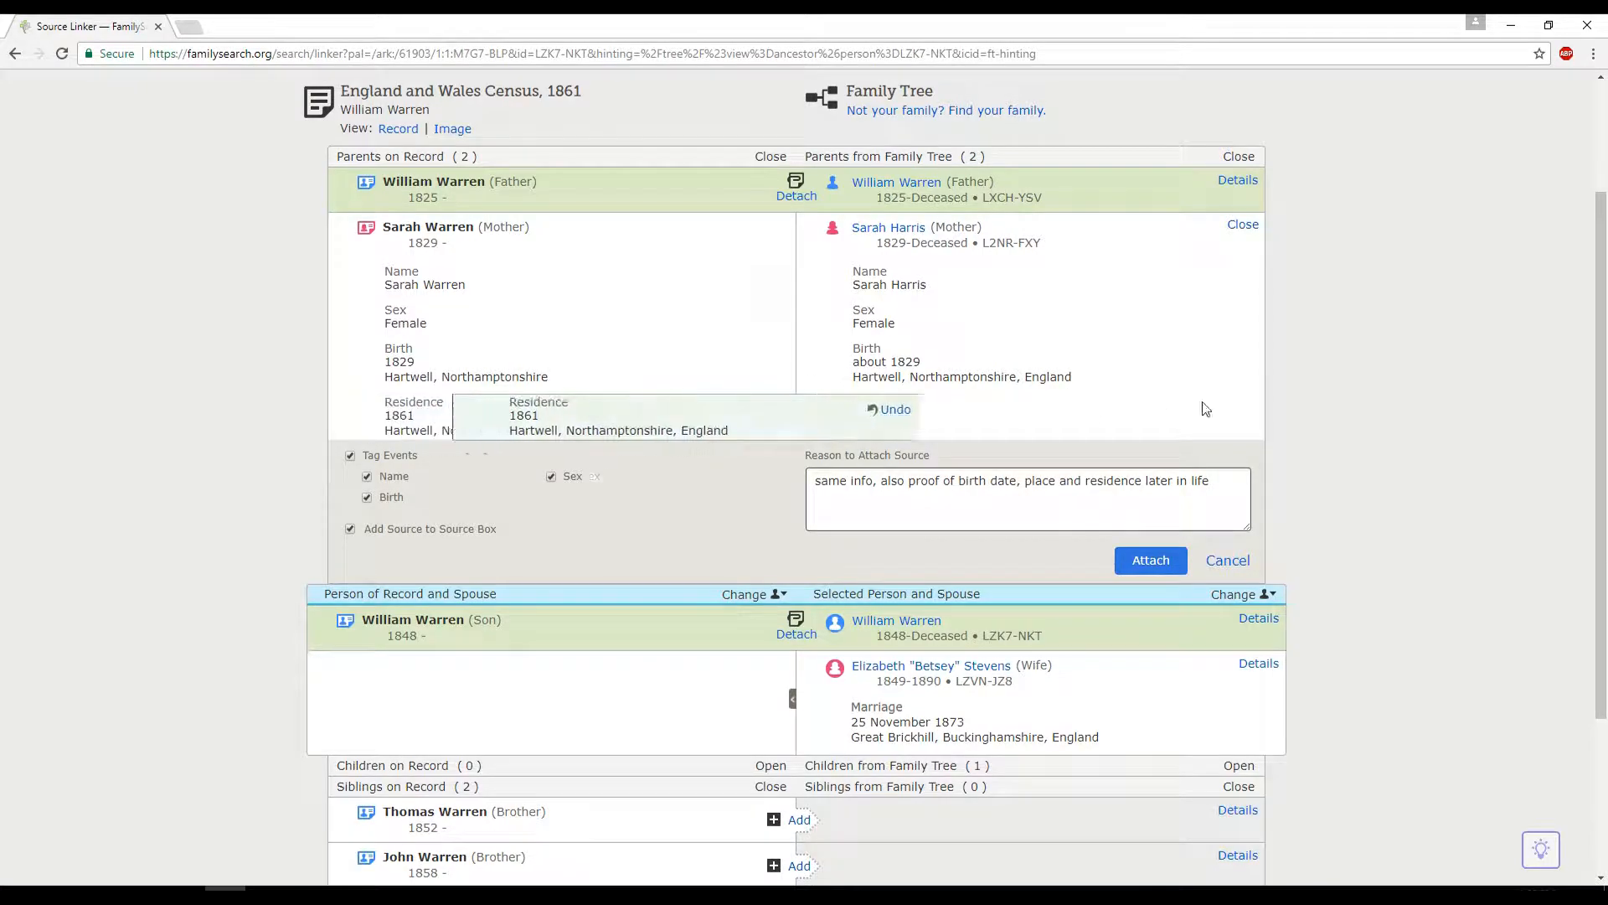
click(1150, 561)
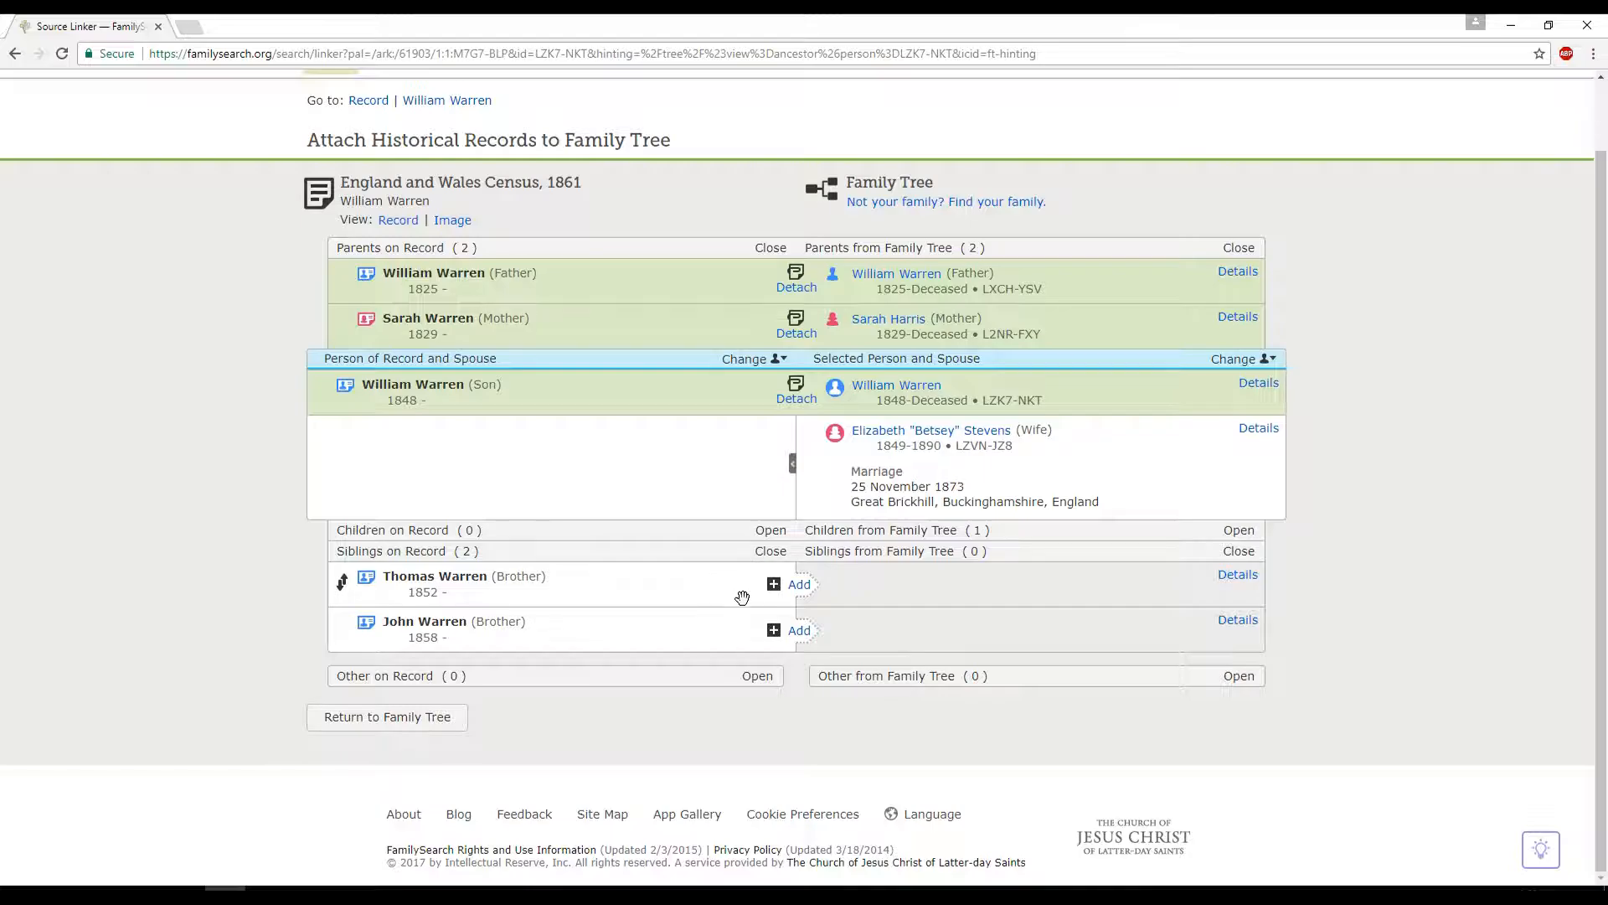
Examine the children and siblings sections from the Family Tree beside the two brothers listed on the record.
drag(806, 551, 883, 529)
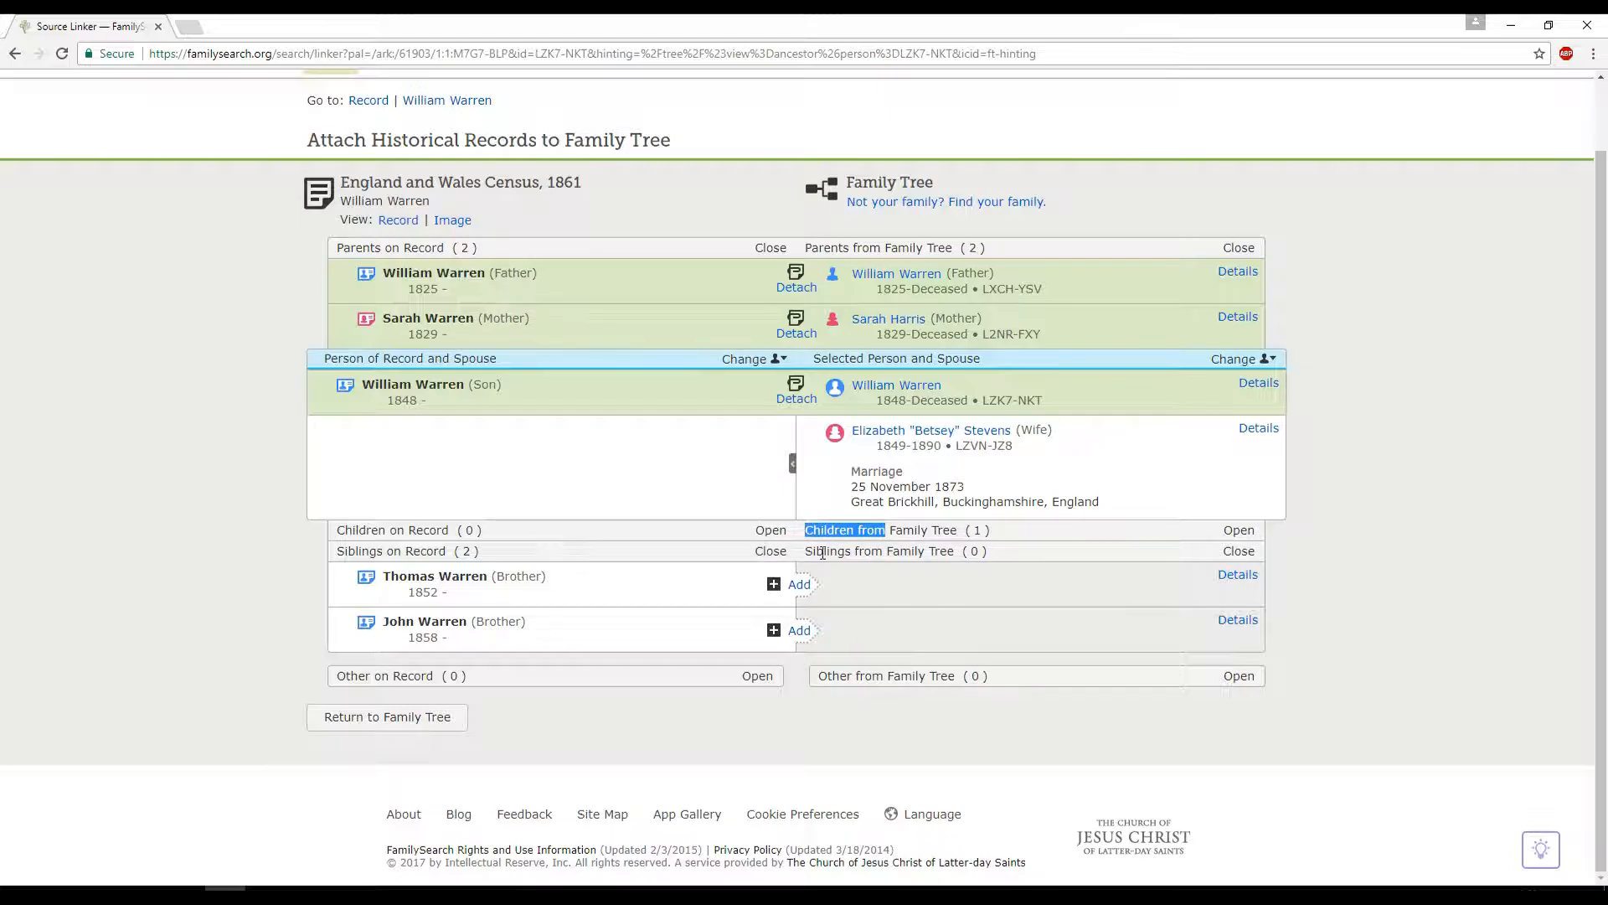
drag(816, 551, 883, 551)
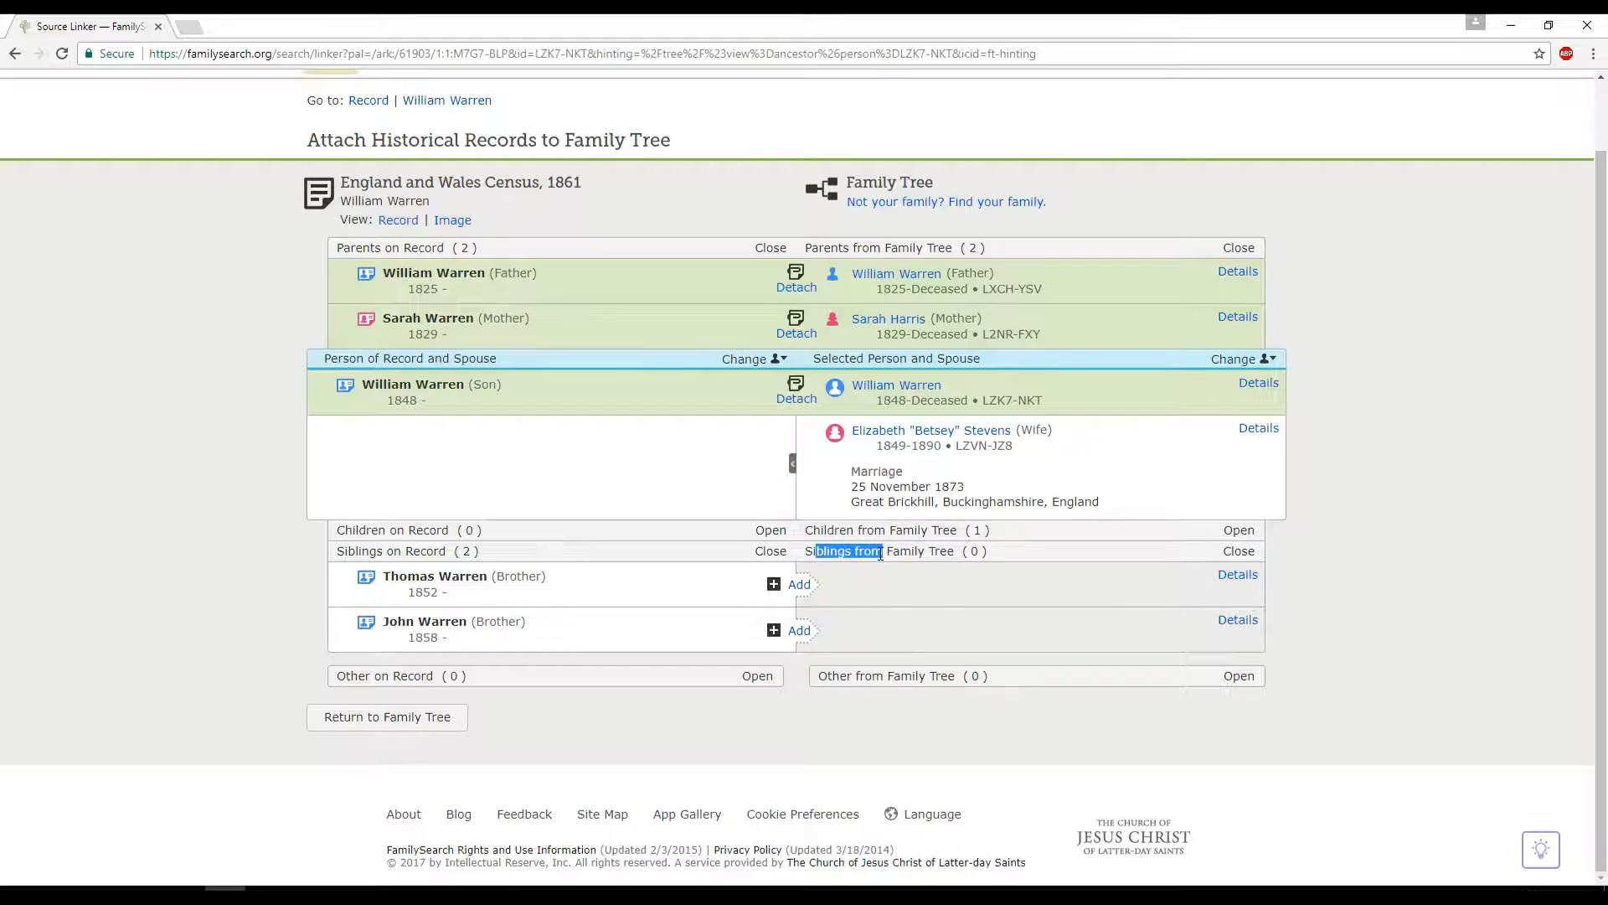
click(1239, 531)
click(1239, 530)
click(1239, 530)
click(1239, 530)
click(1246, 553)
click(1242, 630)
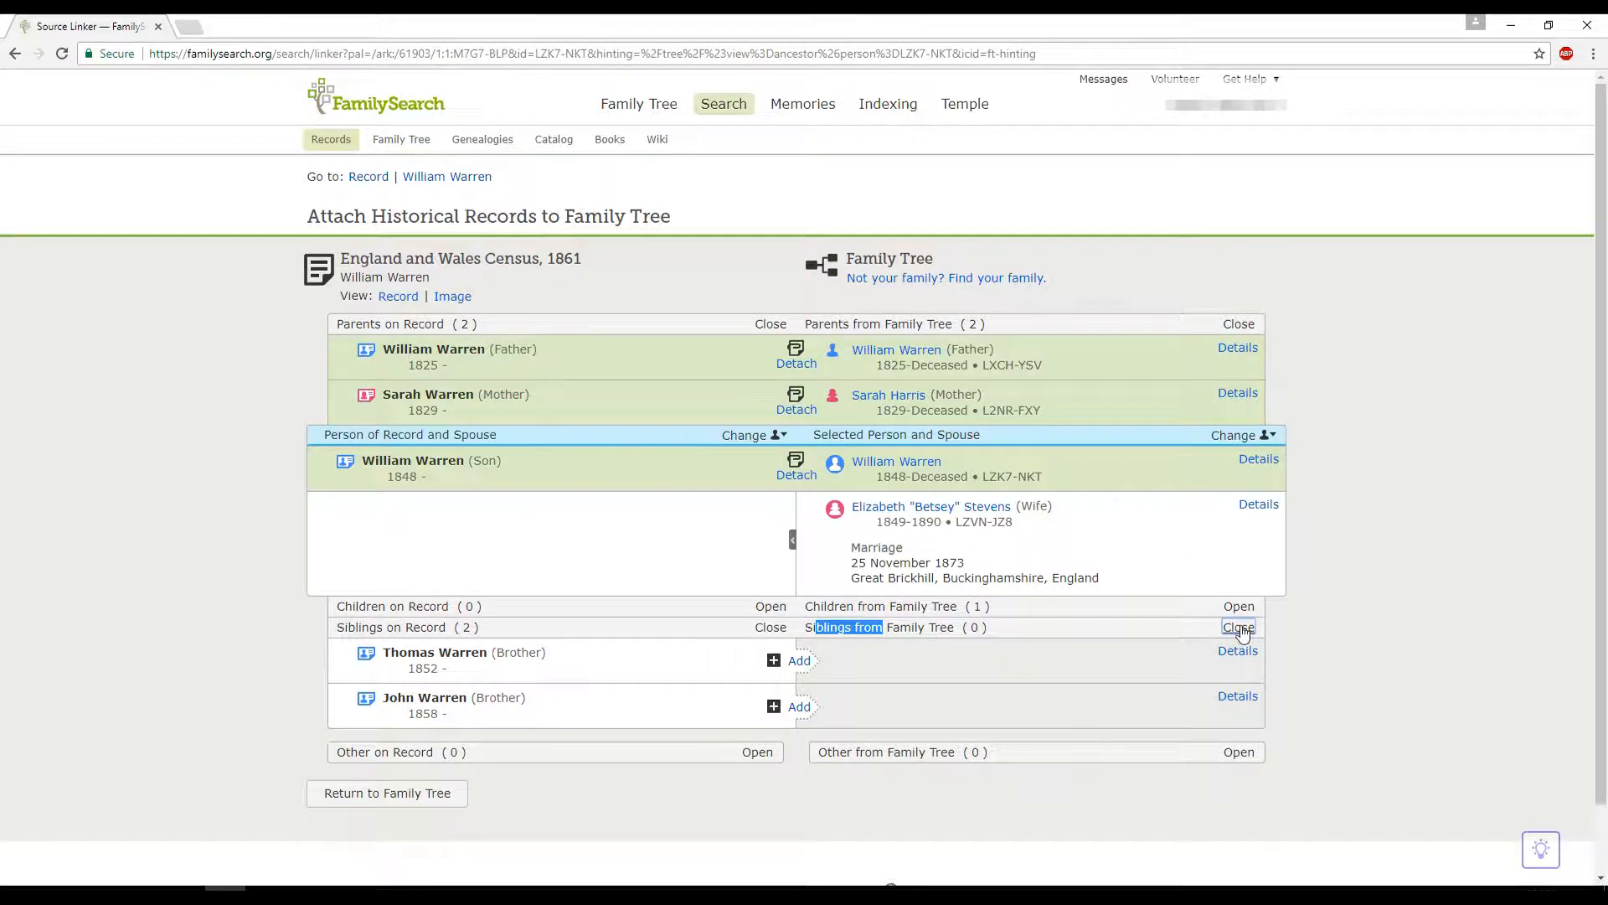
scroll(1006, 603, down, 1)
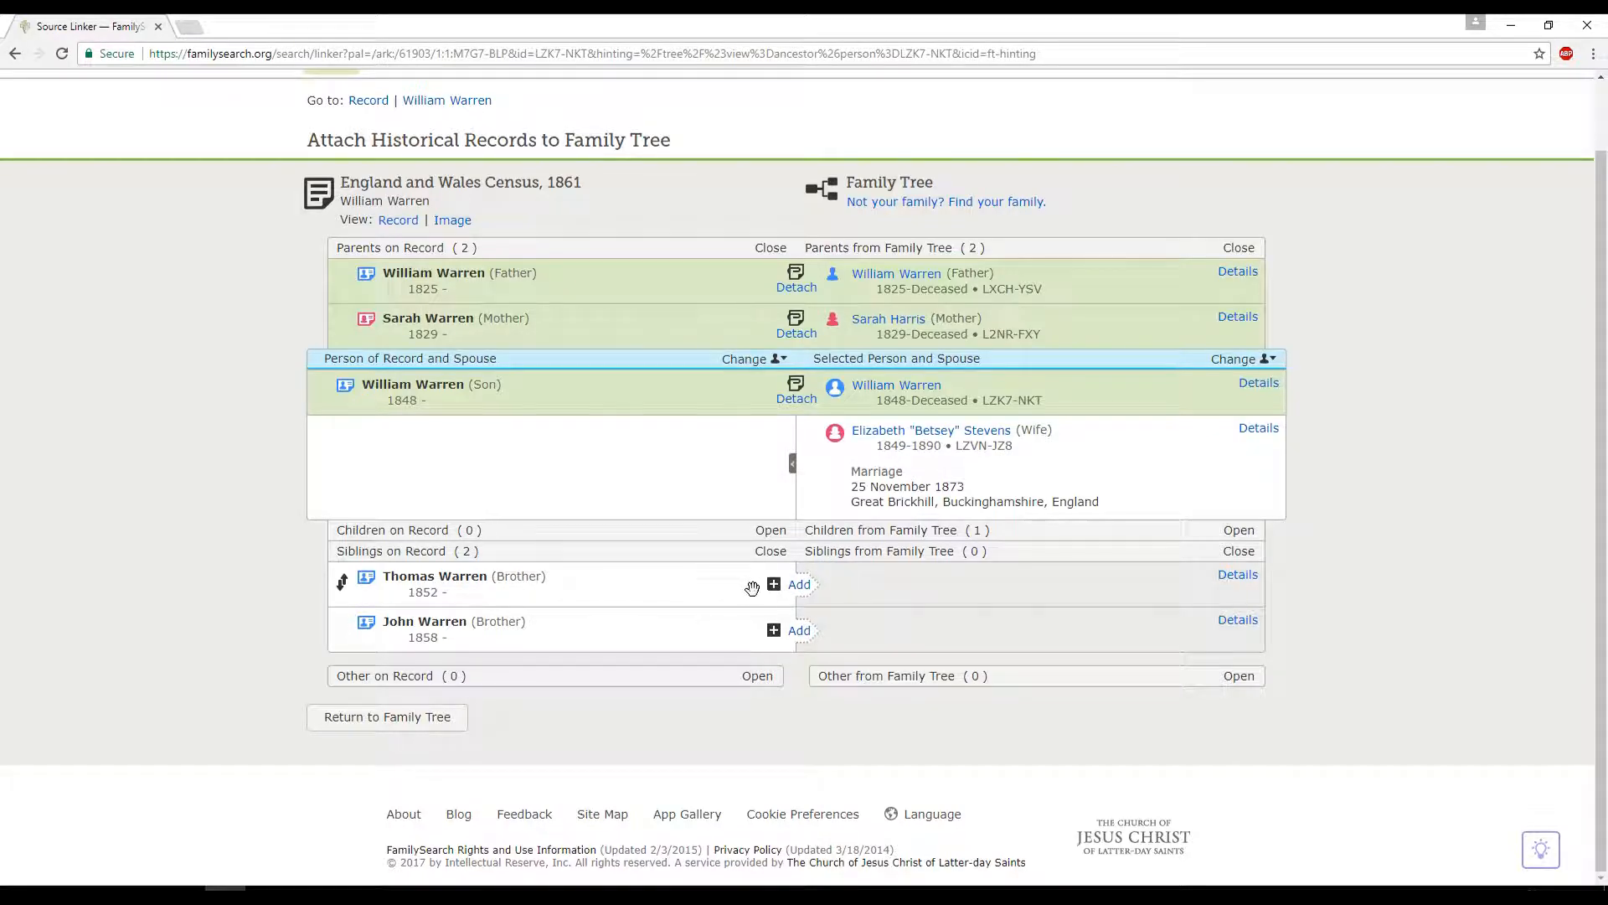
Start adding the older brother on the record to the tree and review the possible duplicates for birthplace, spouse and parents.
click(797, 586)
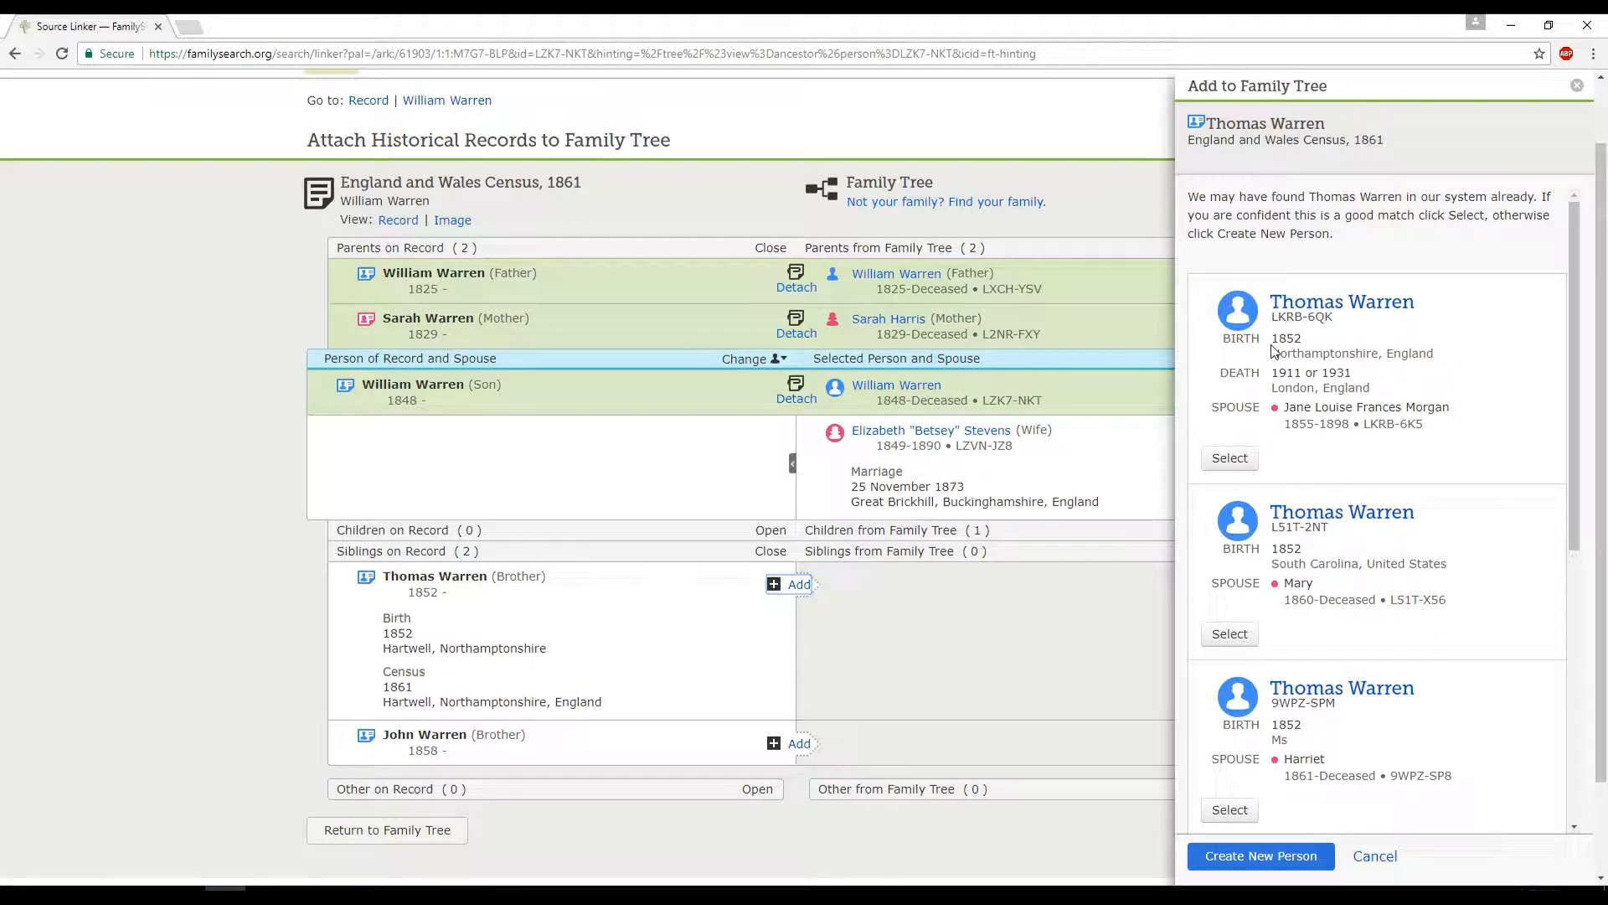
drag(1272, 336, 1290, 360)
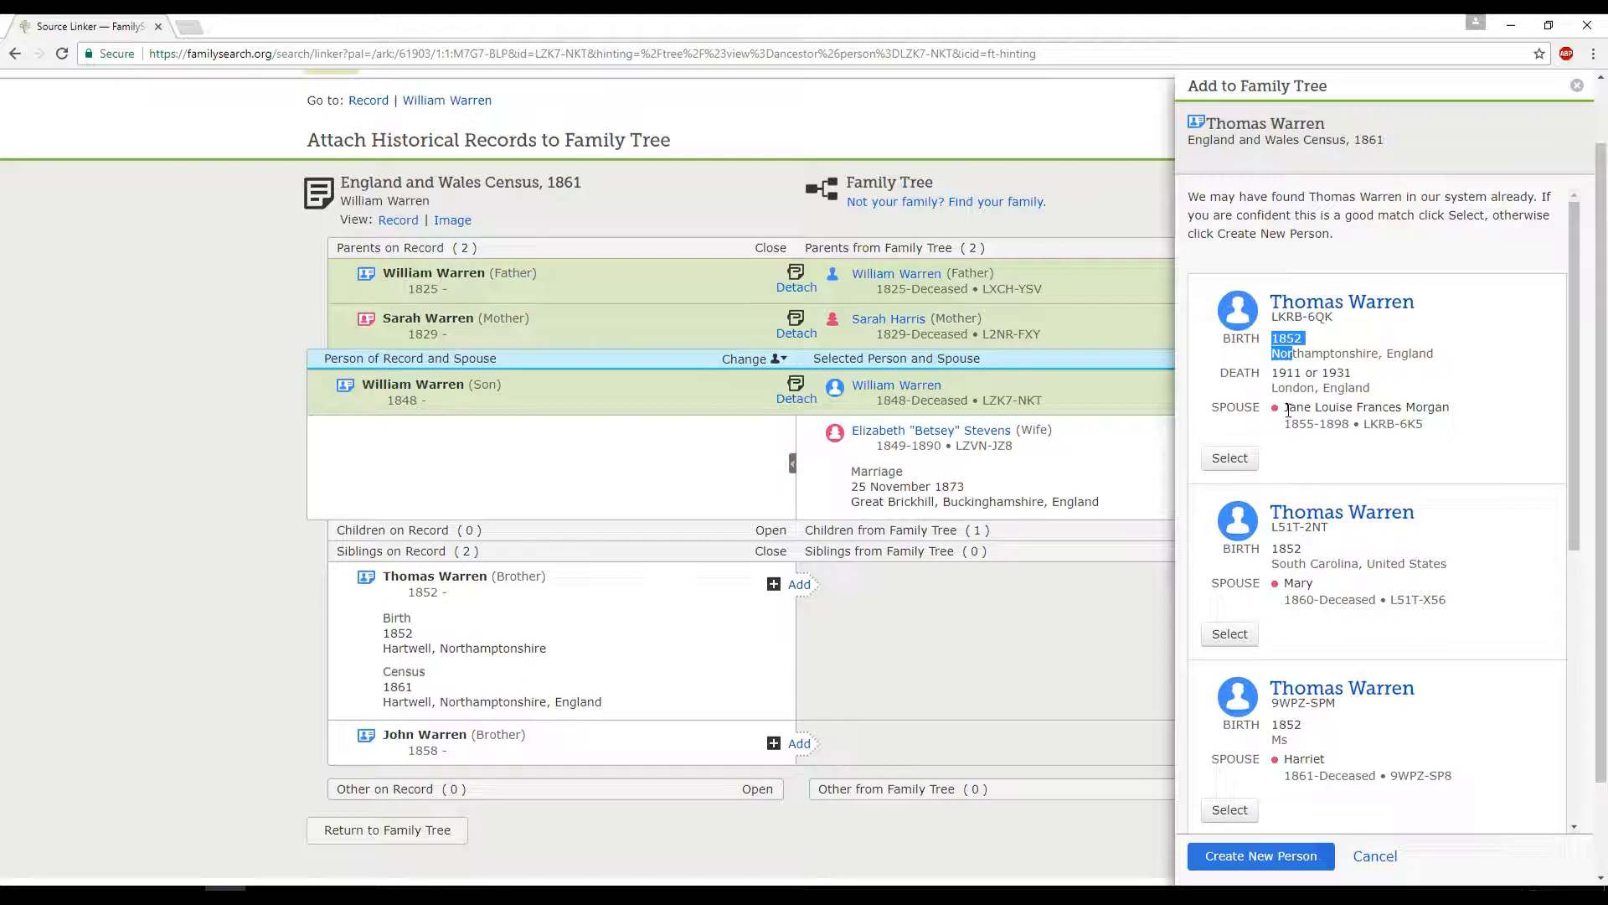
drag(1287, 408, 1405, 408)
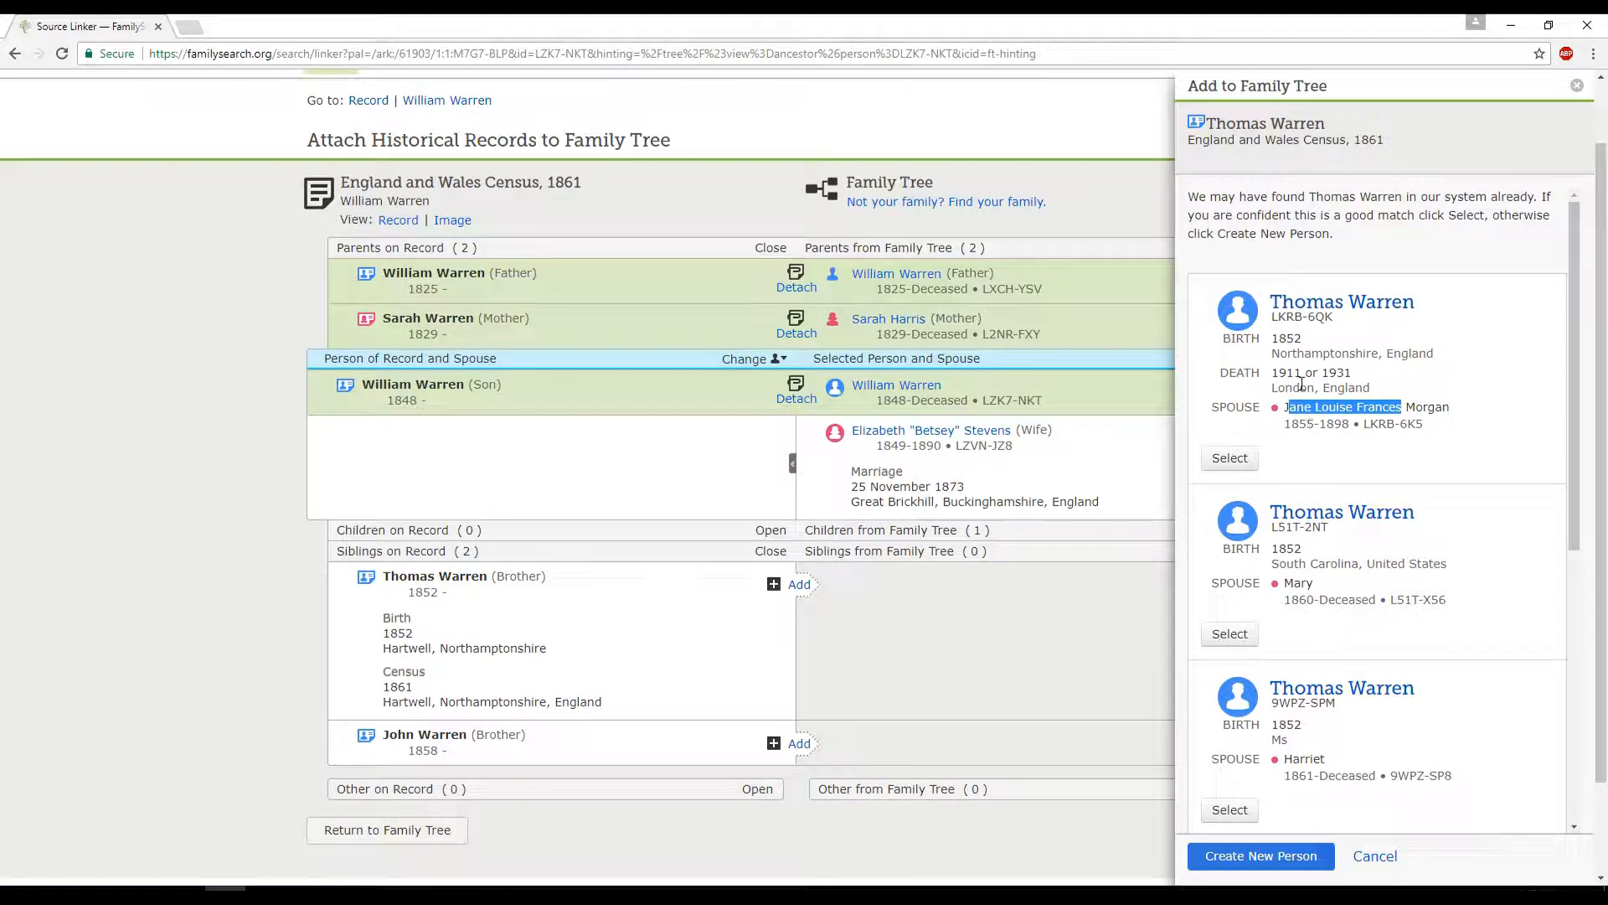
scroll(1328, 446, down, 1)
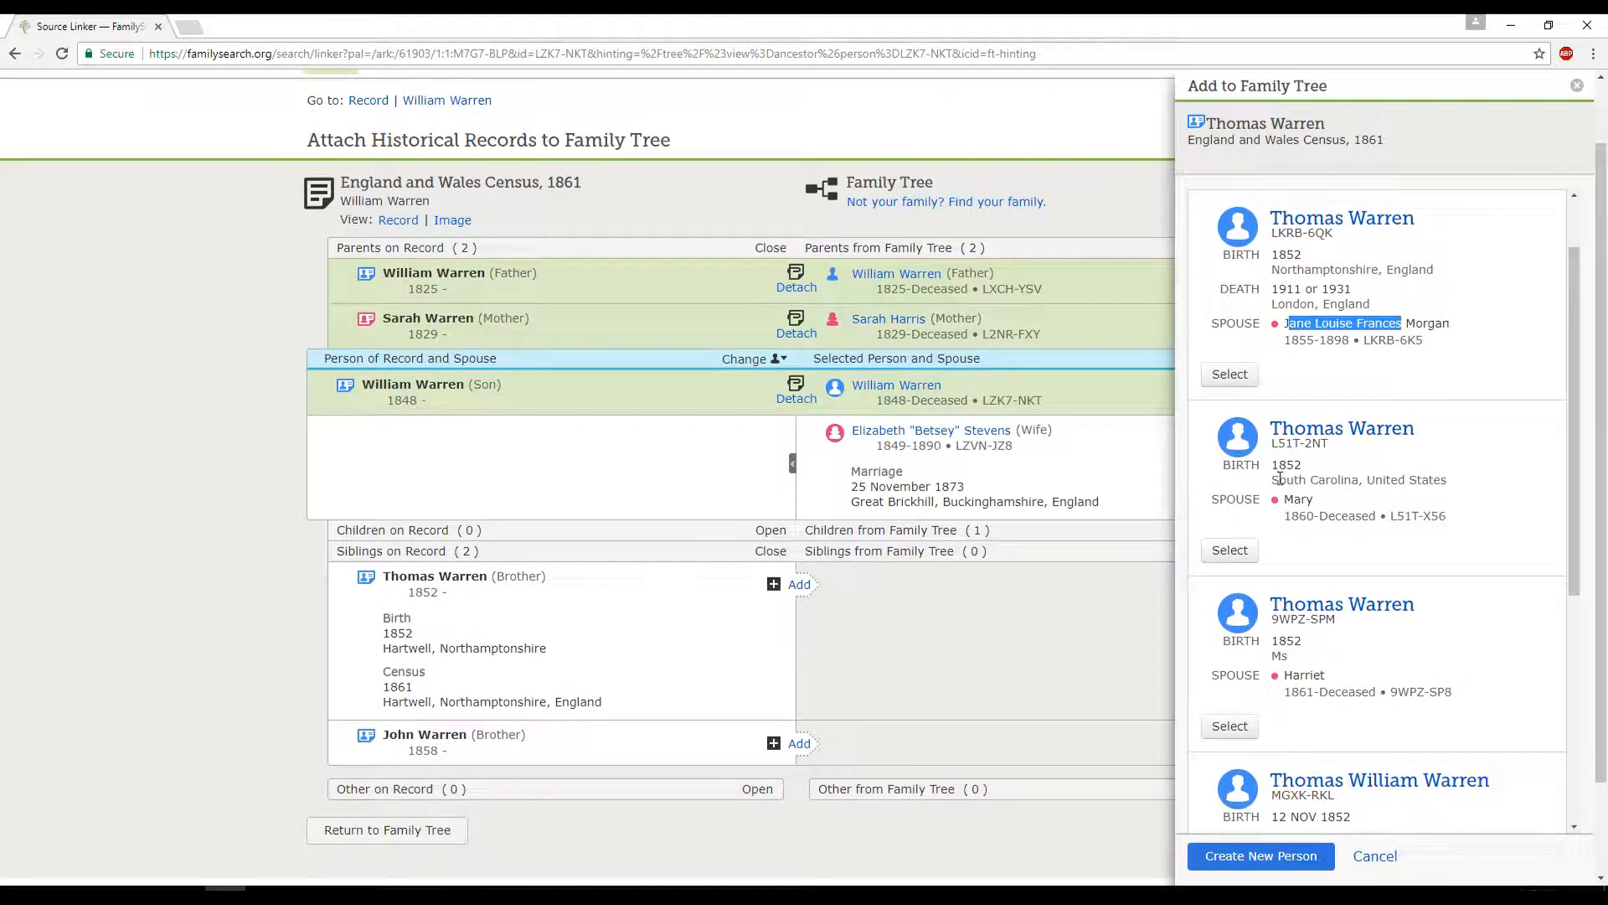
drag(1279, 479, 1374, 483)
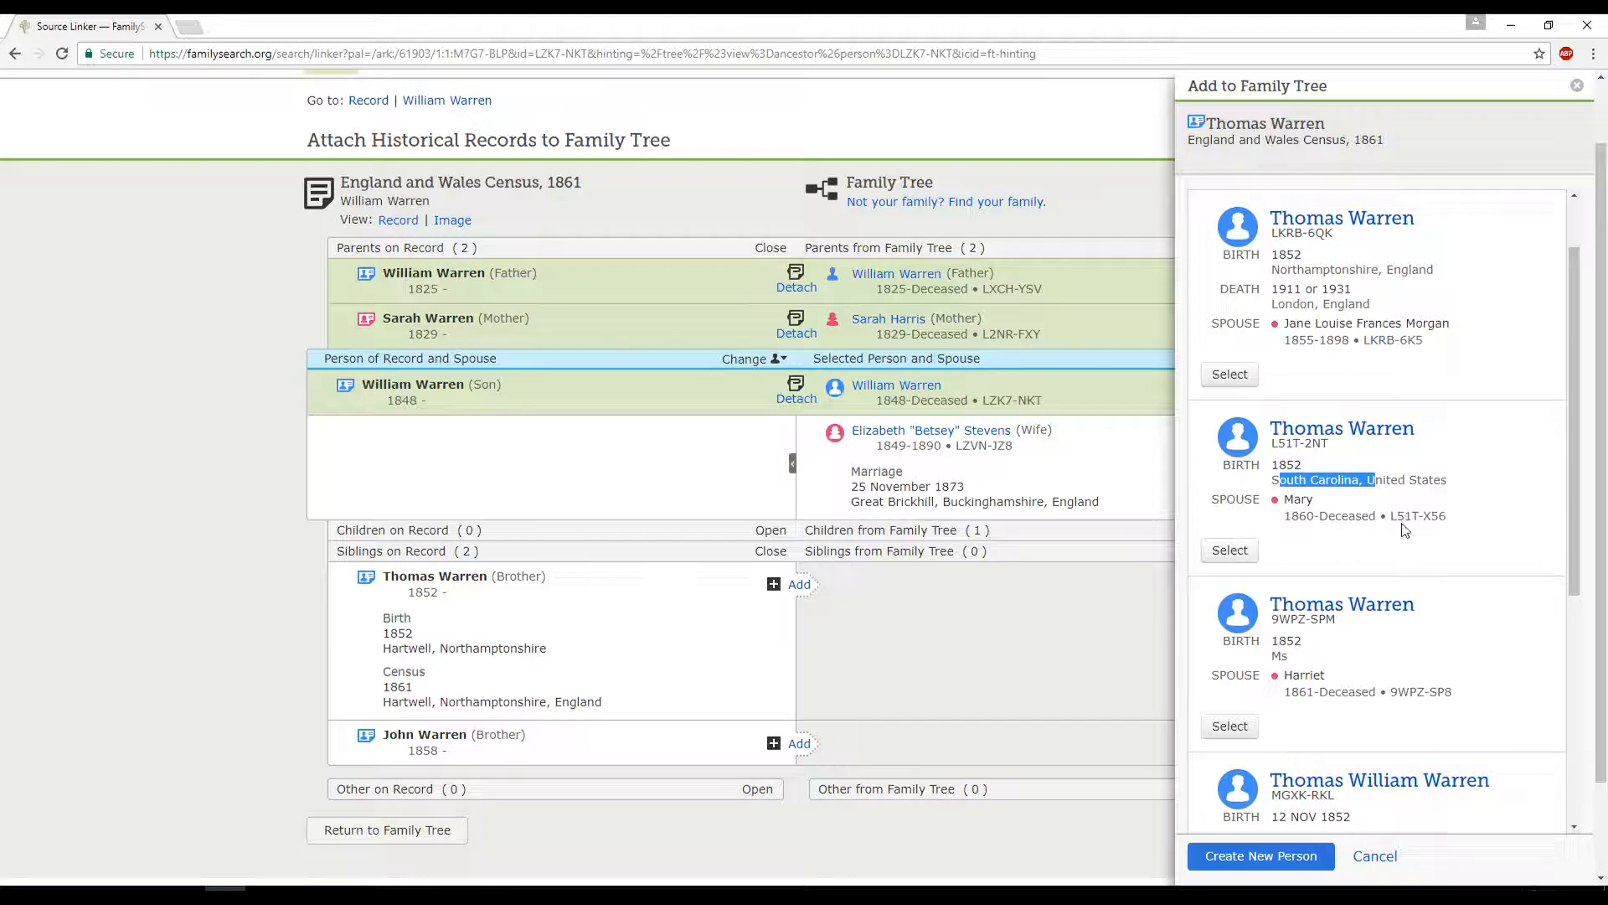
scroll(1405, 529, down, 1)
scroll(1404, 530, down, 1)
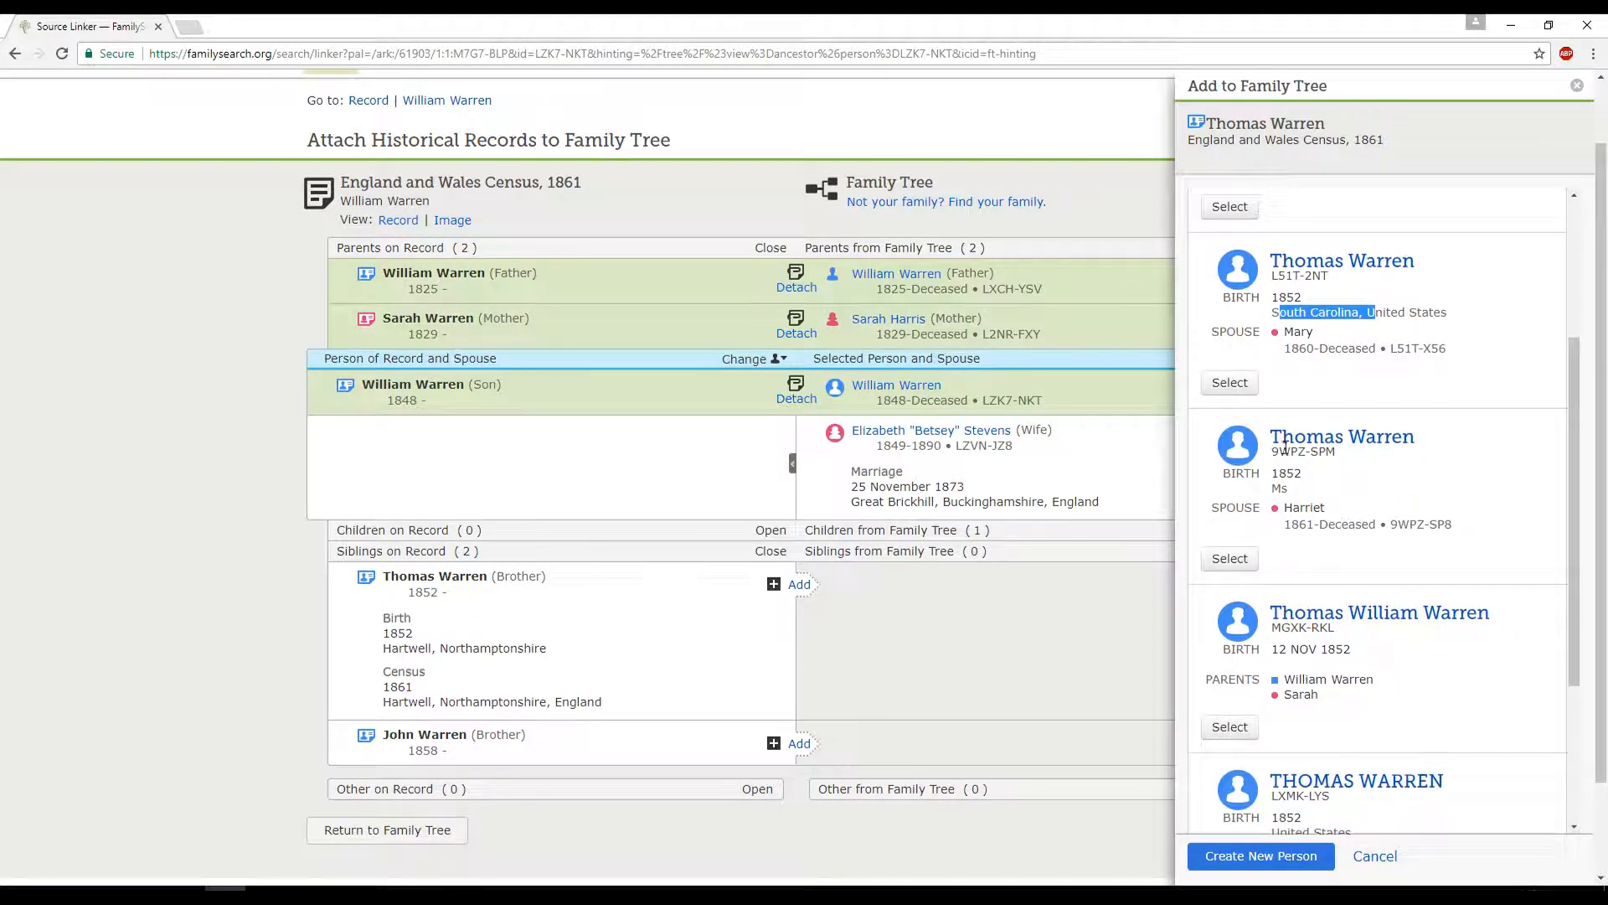
drag(1279, 451, 1312, 511)
scroll(1372, 517, down, 2)
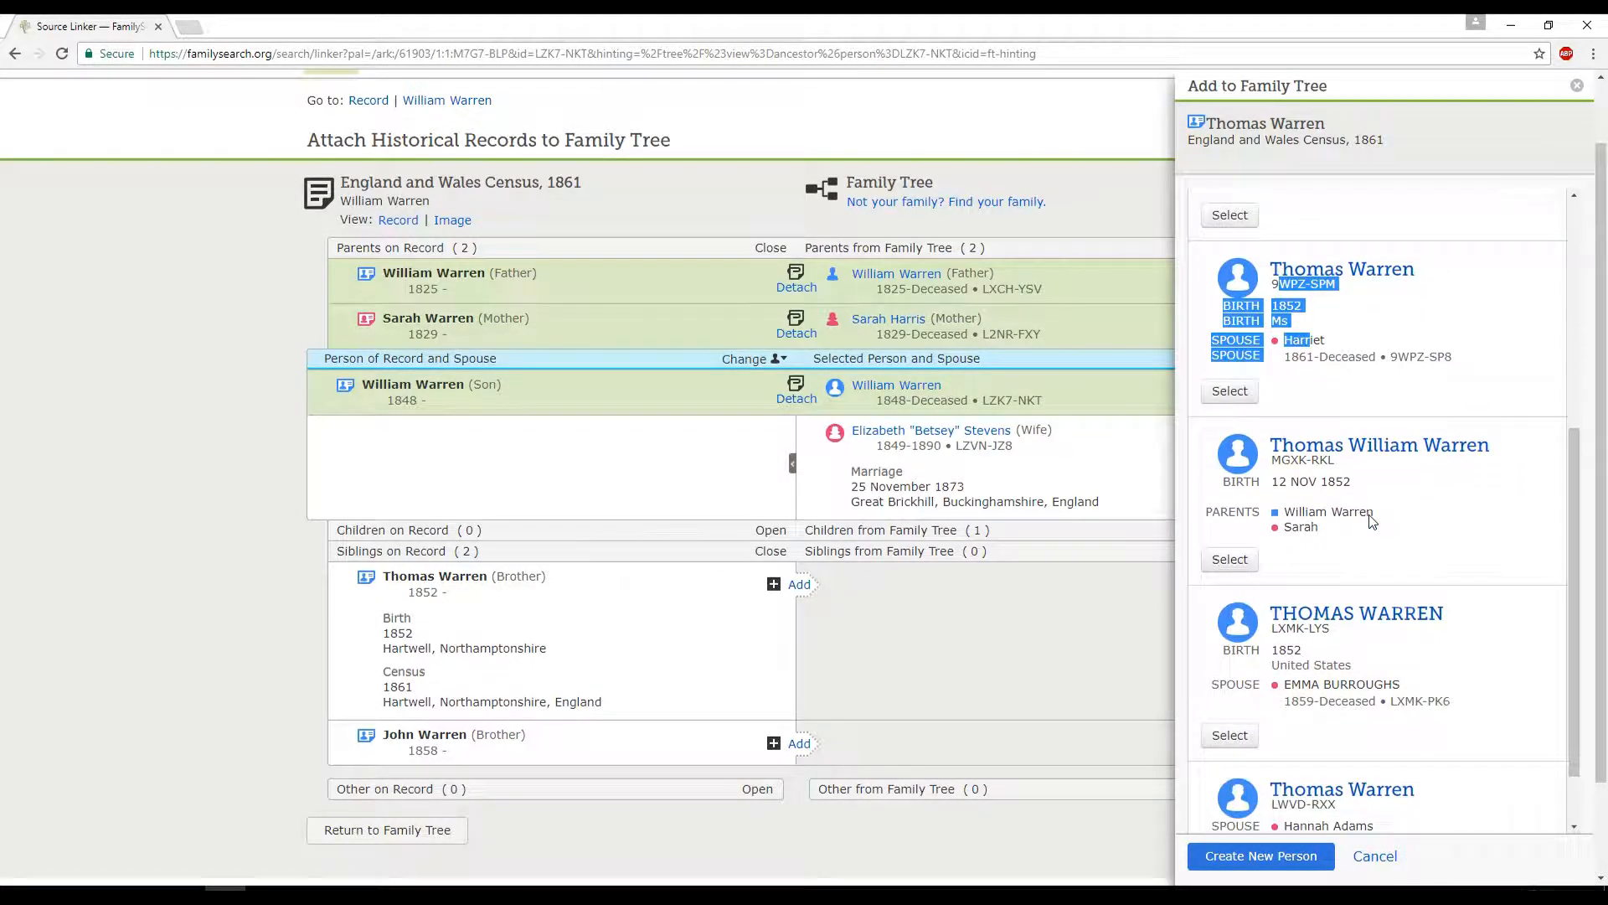
click(1318, 511)
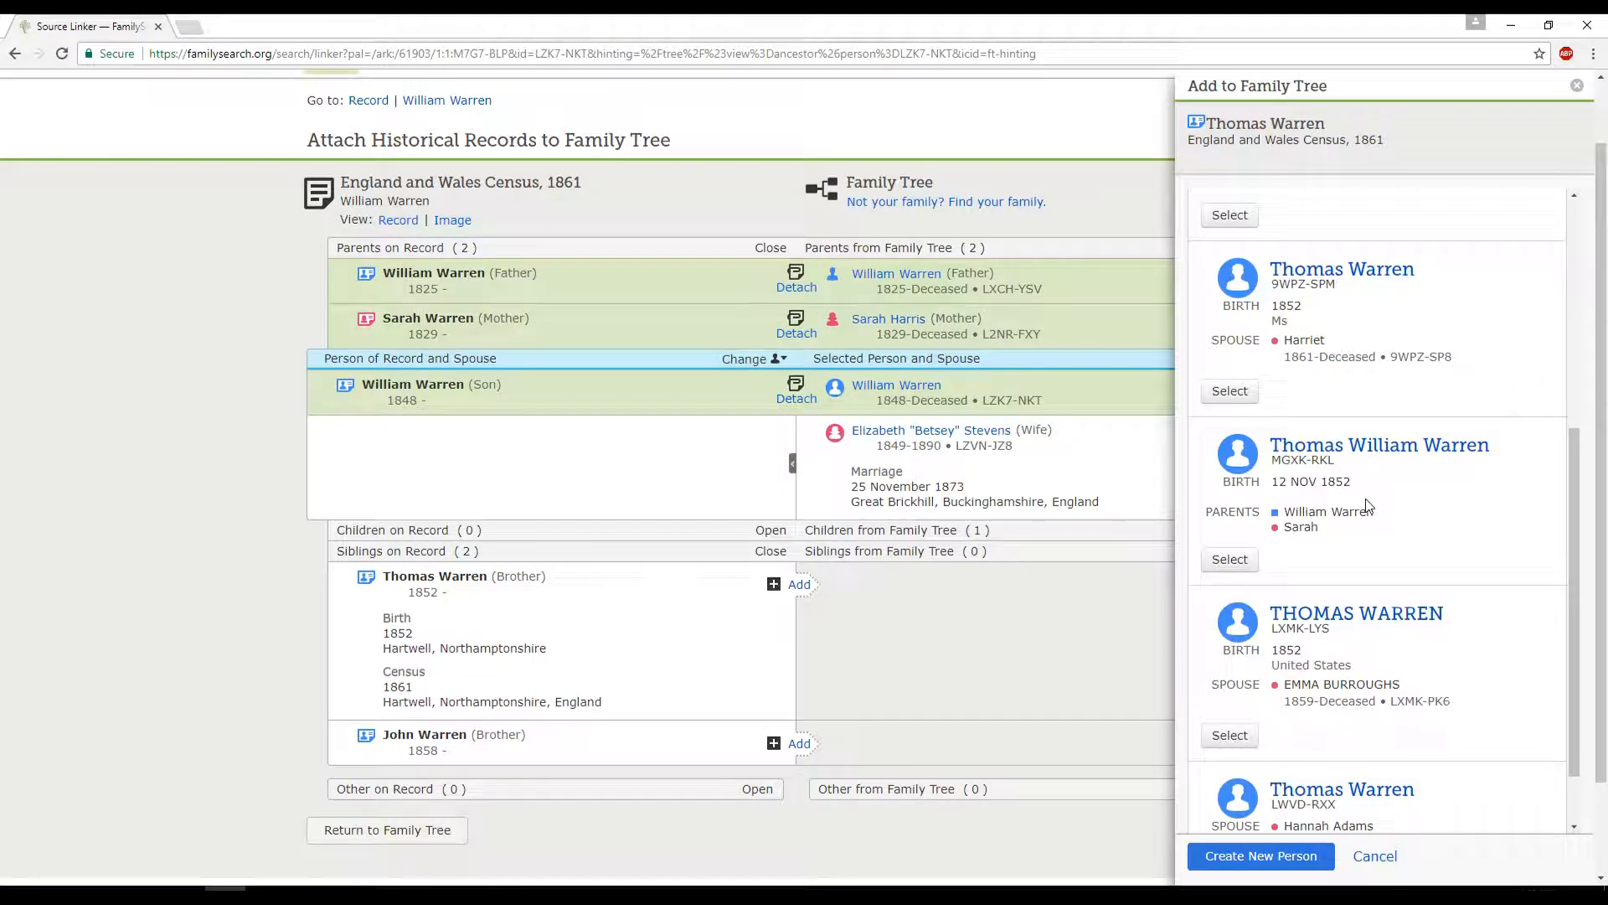
scroll(1367, 507, down, 3)
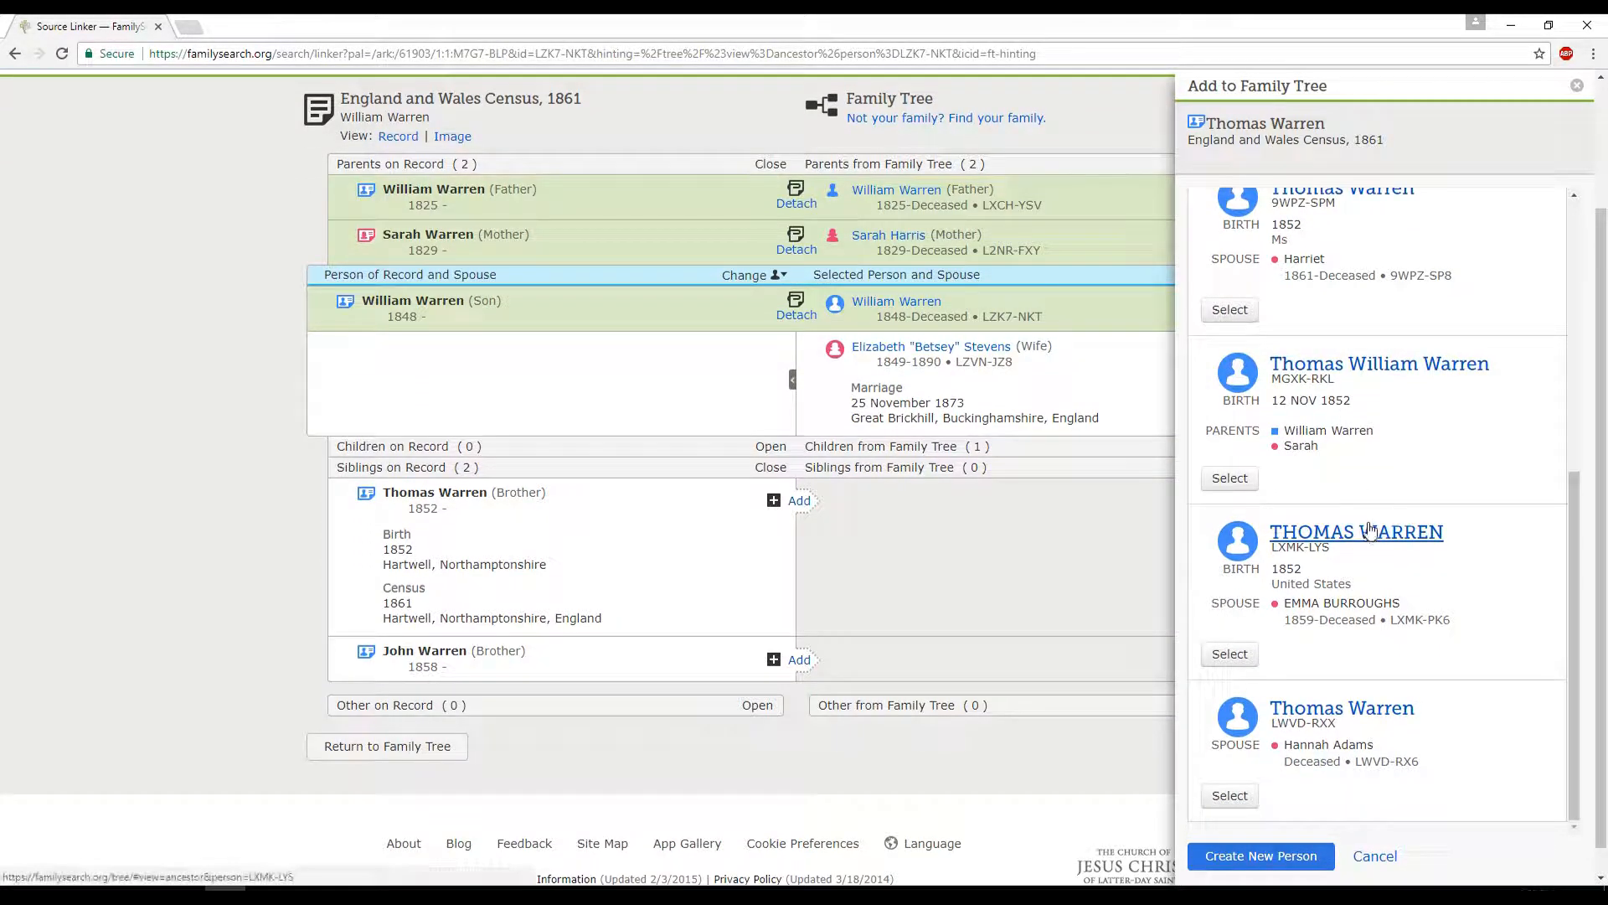
scroll(1163, 455, up, 1)
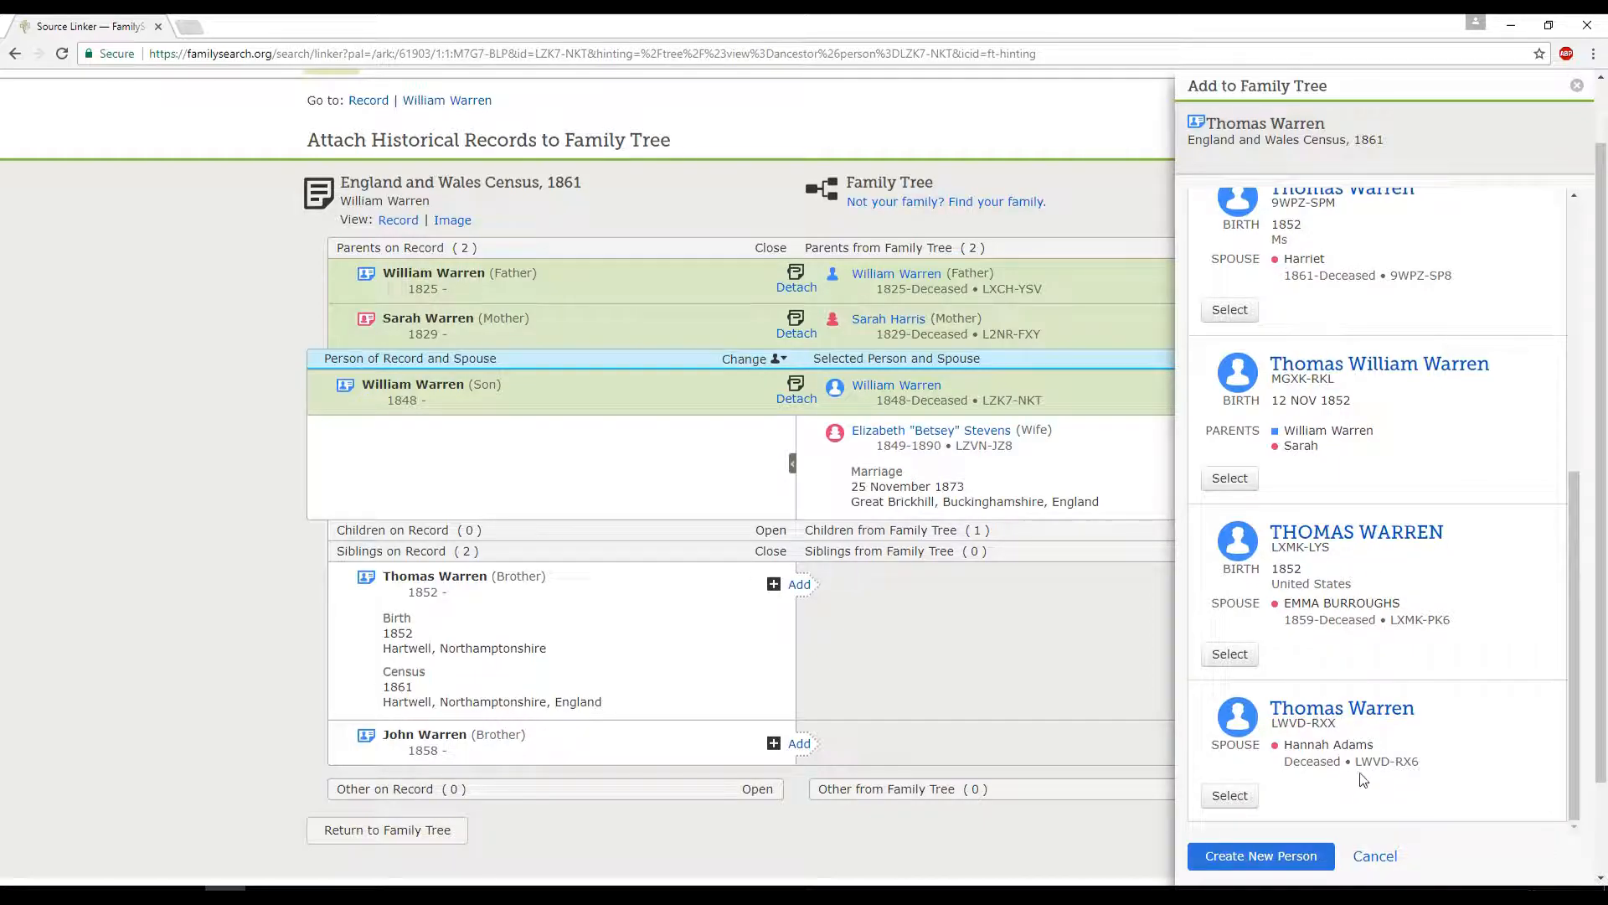
drag(1570, 638, 1566, 317)
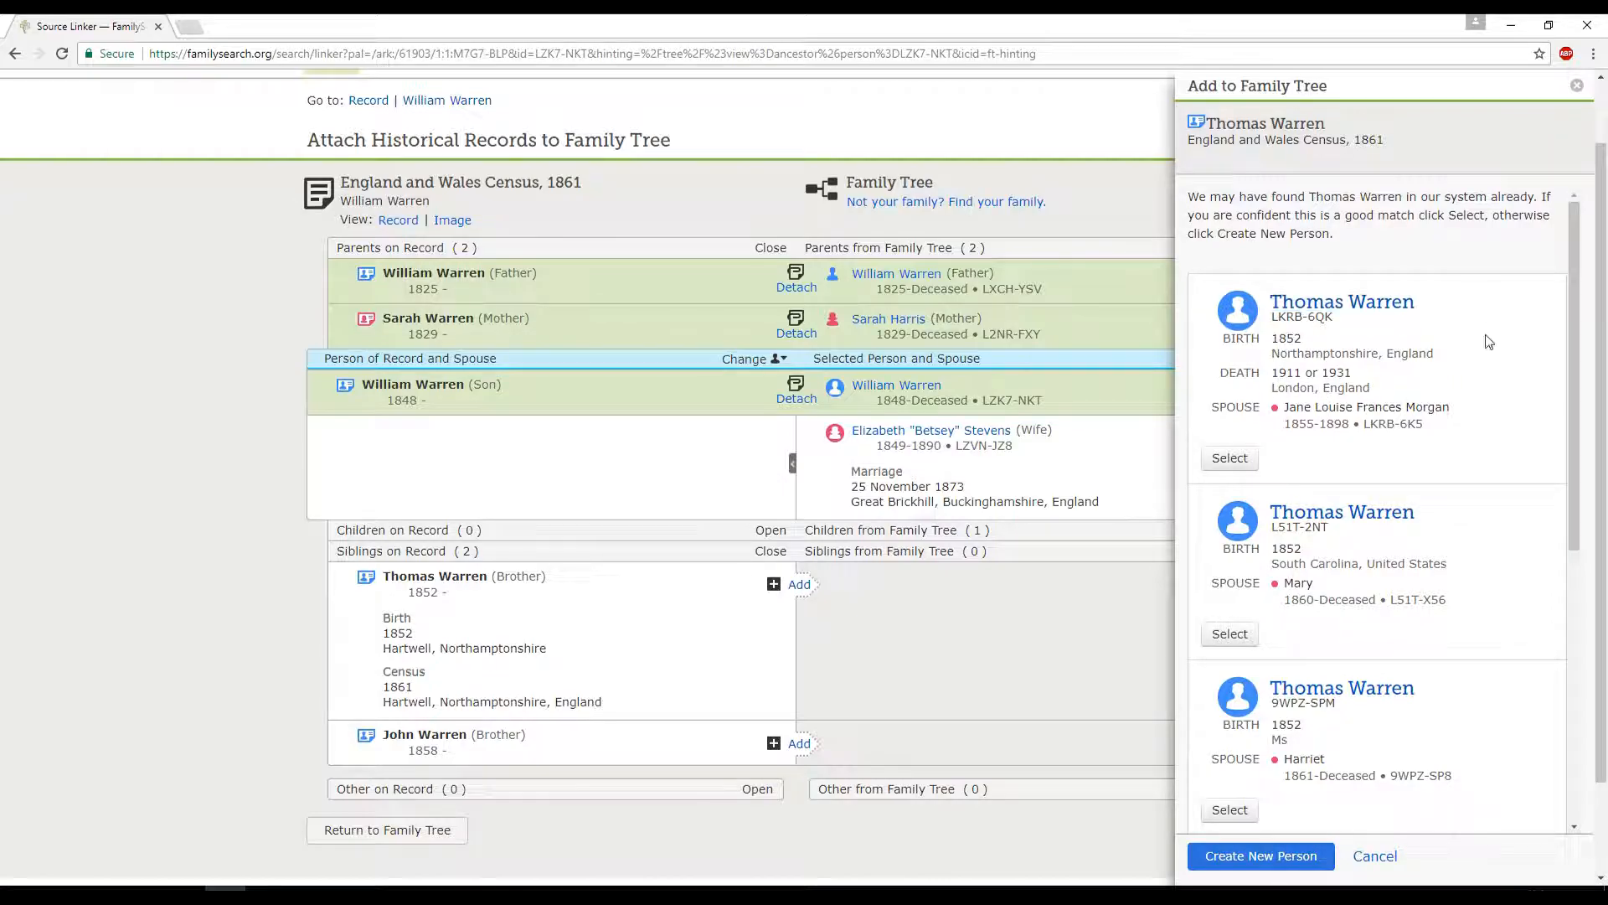
click(1265, 856)
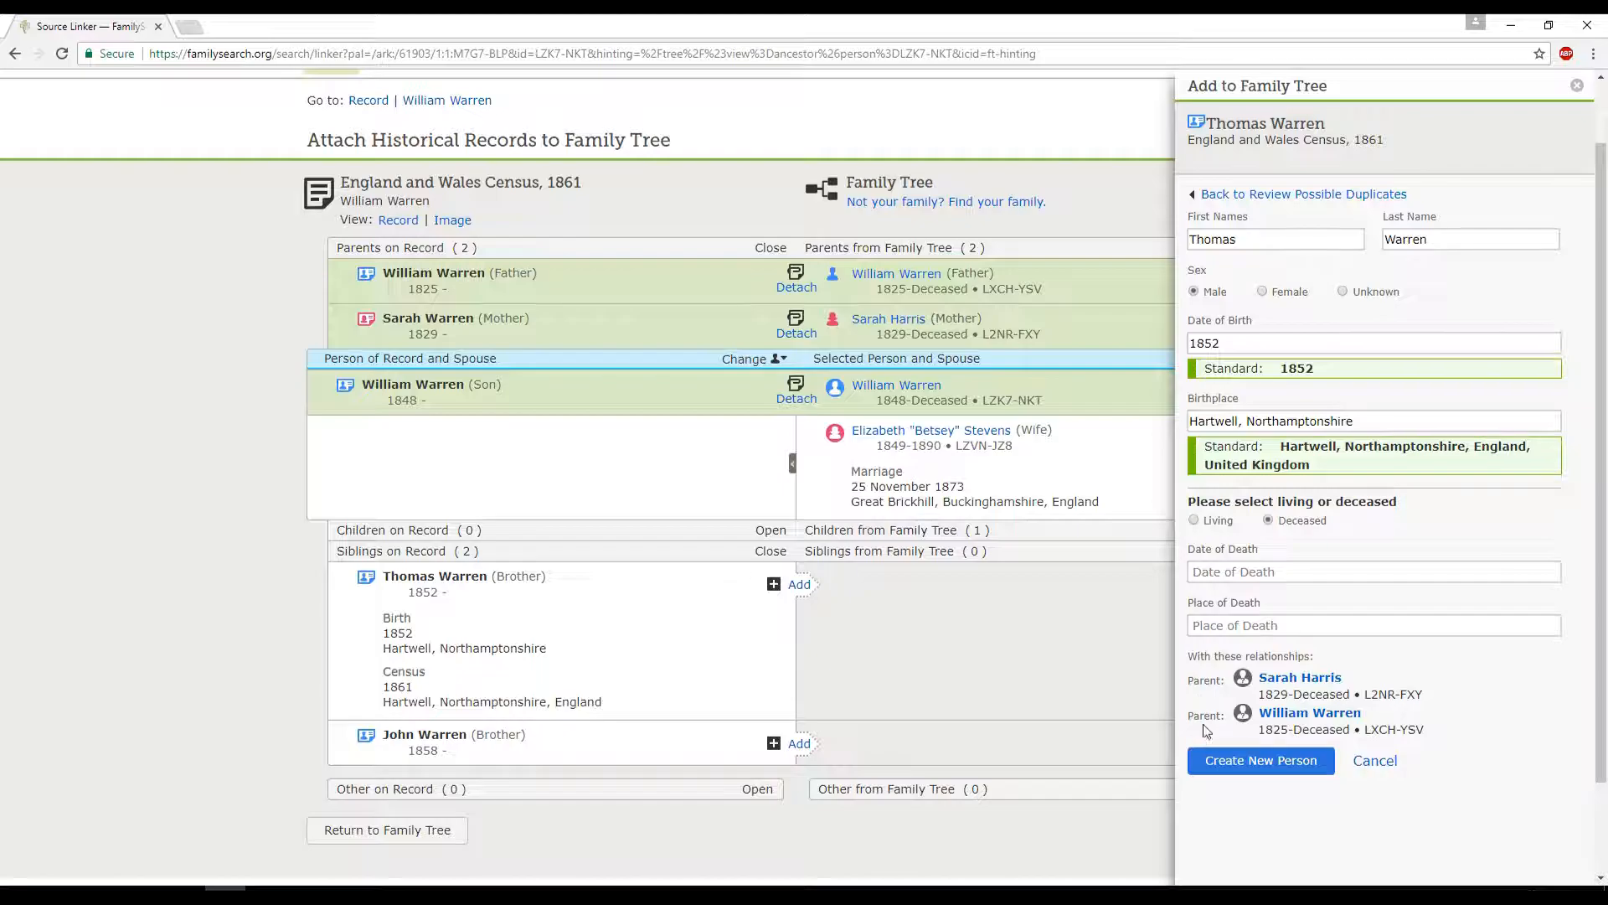
click(1231, 771)
click(1218, 201)
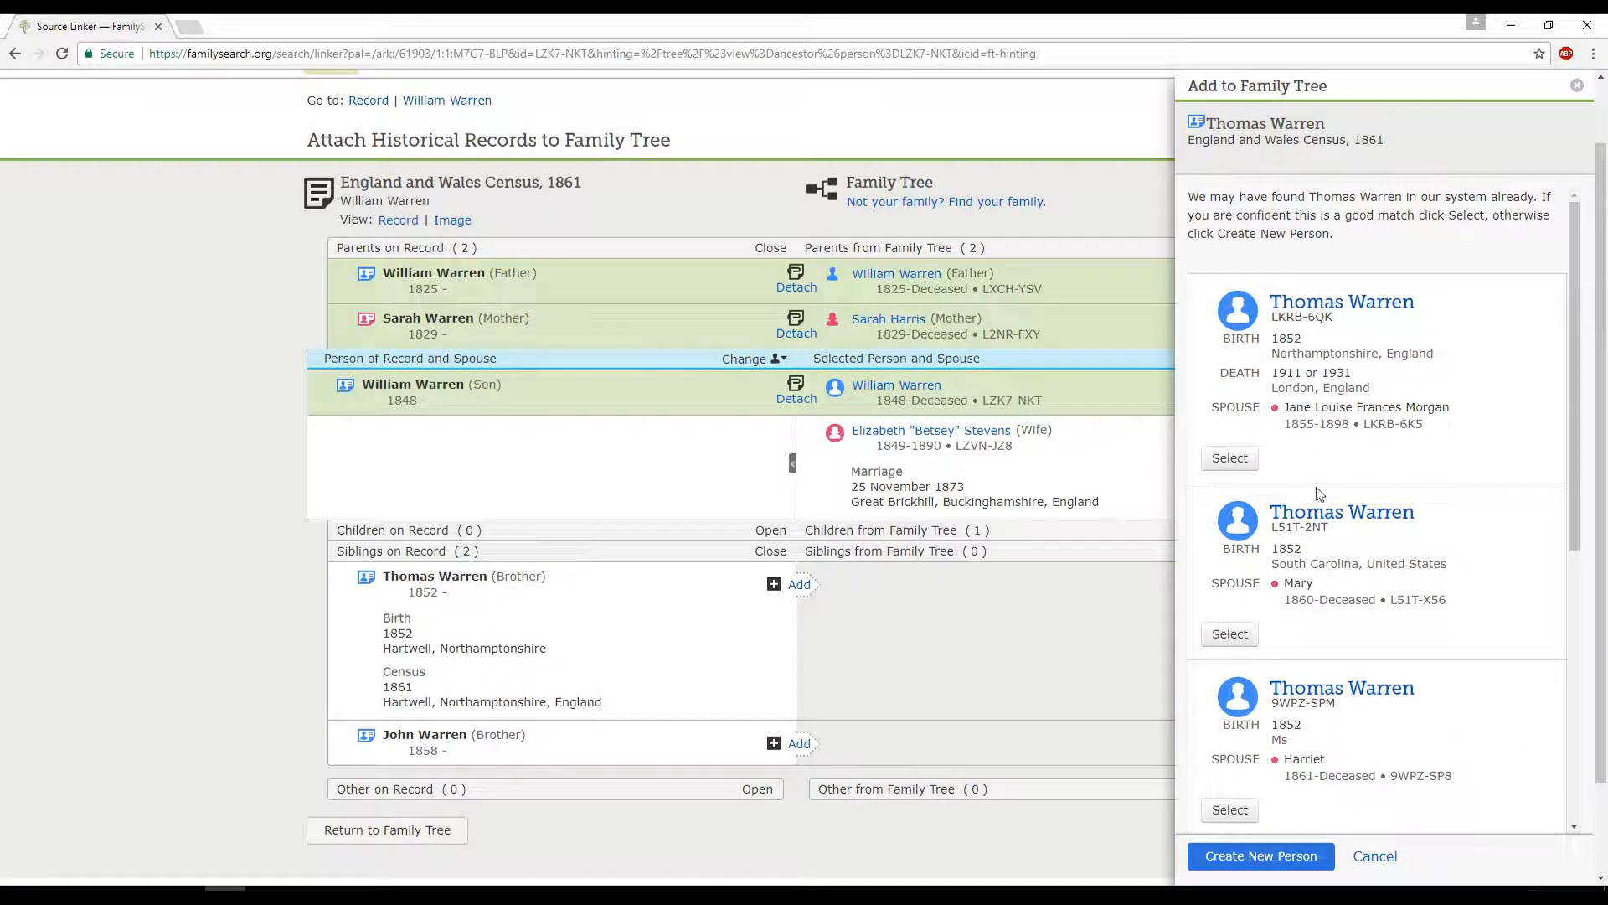
Create the older brother as a new person under both parents, add his 1861 residence and attach the census source.
click(1321, 859)
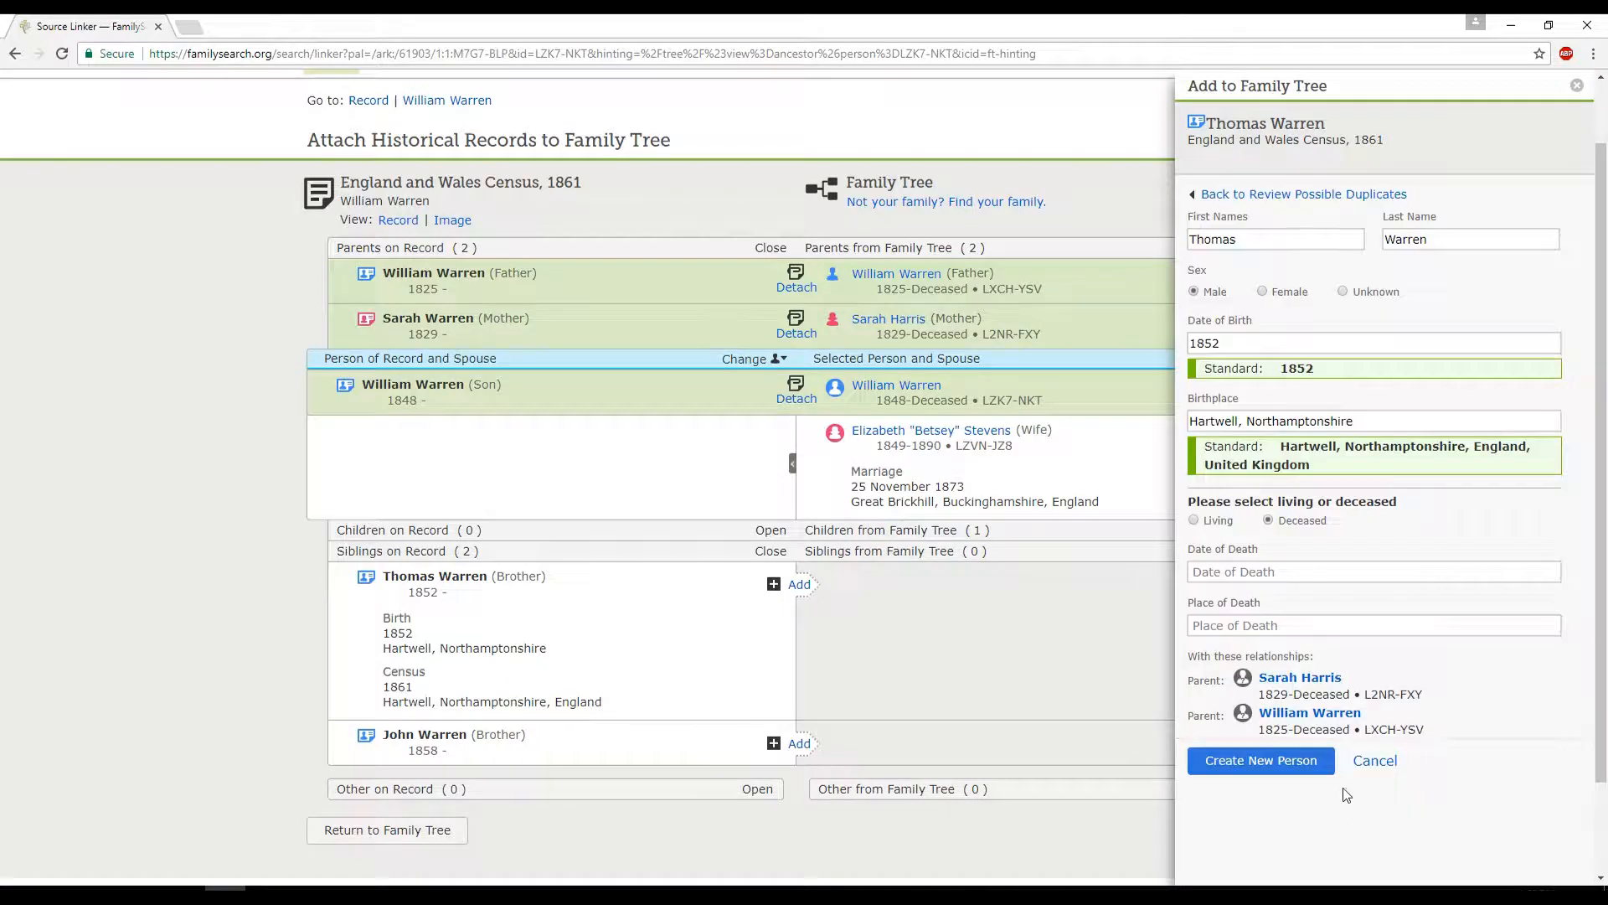
click(1275, 767)
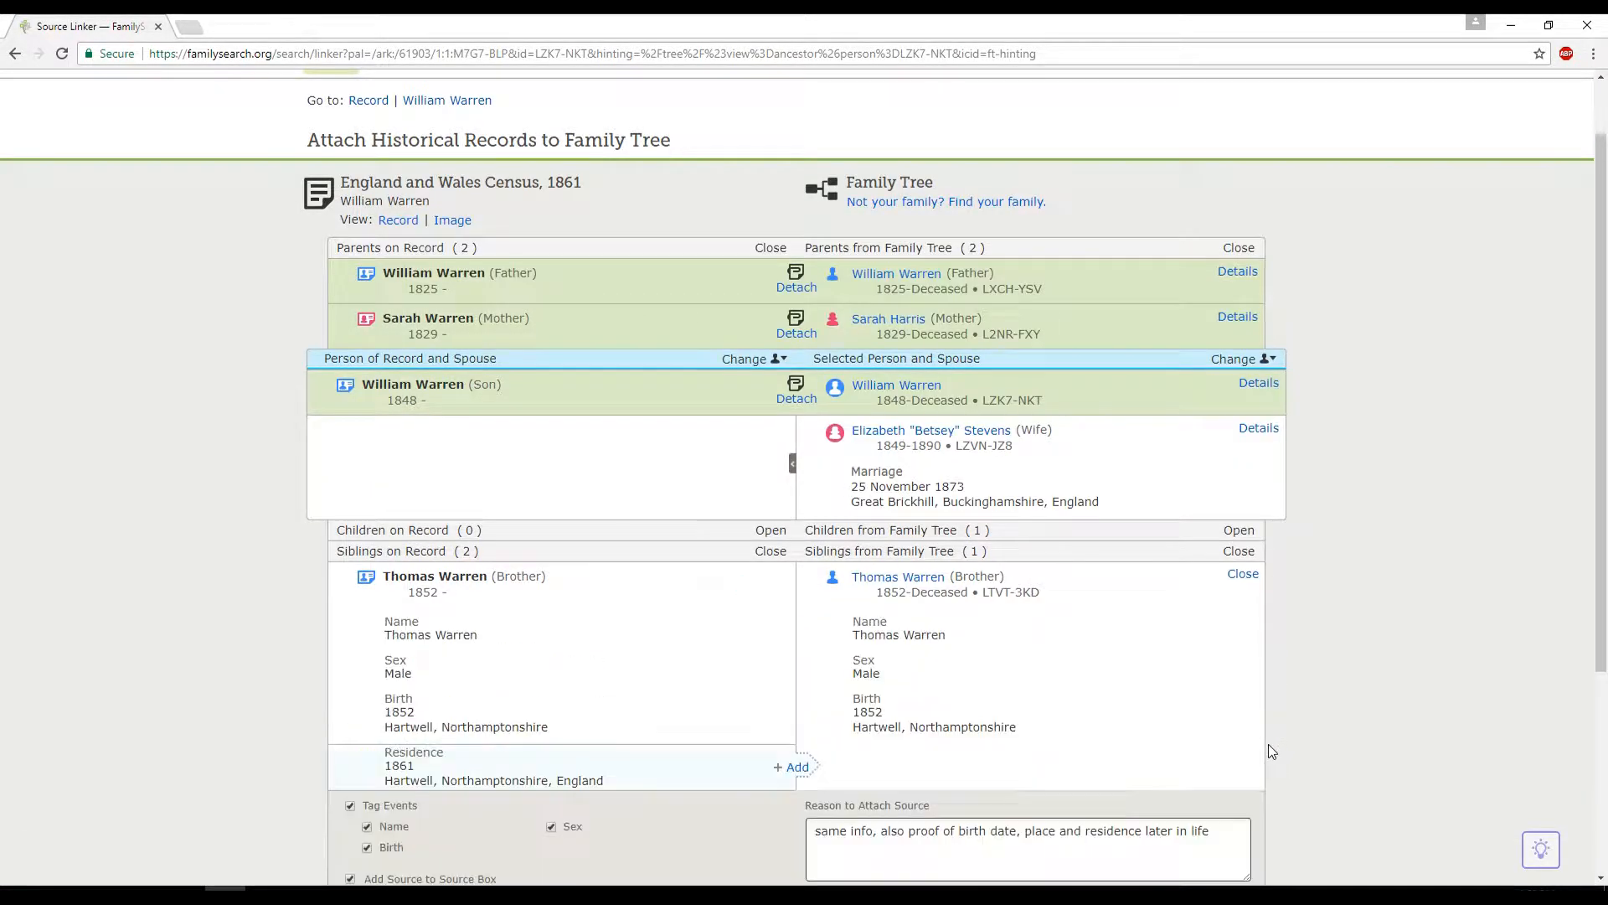
scroll(867, 745, down, 2)
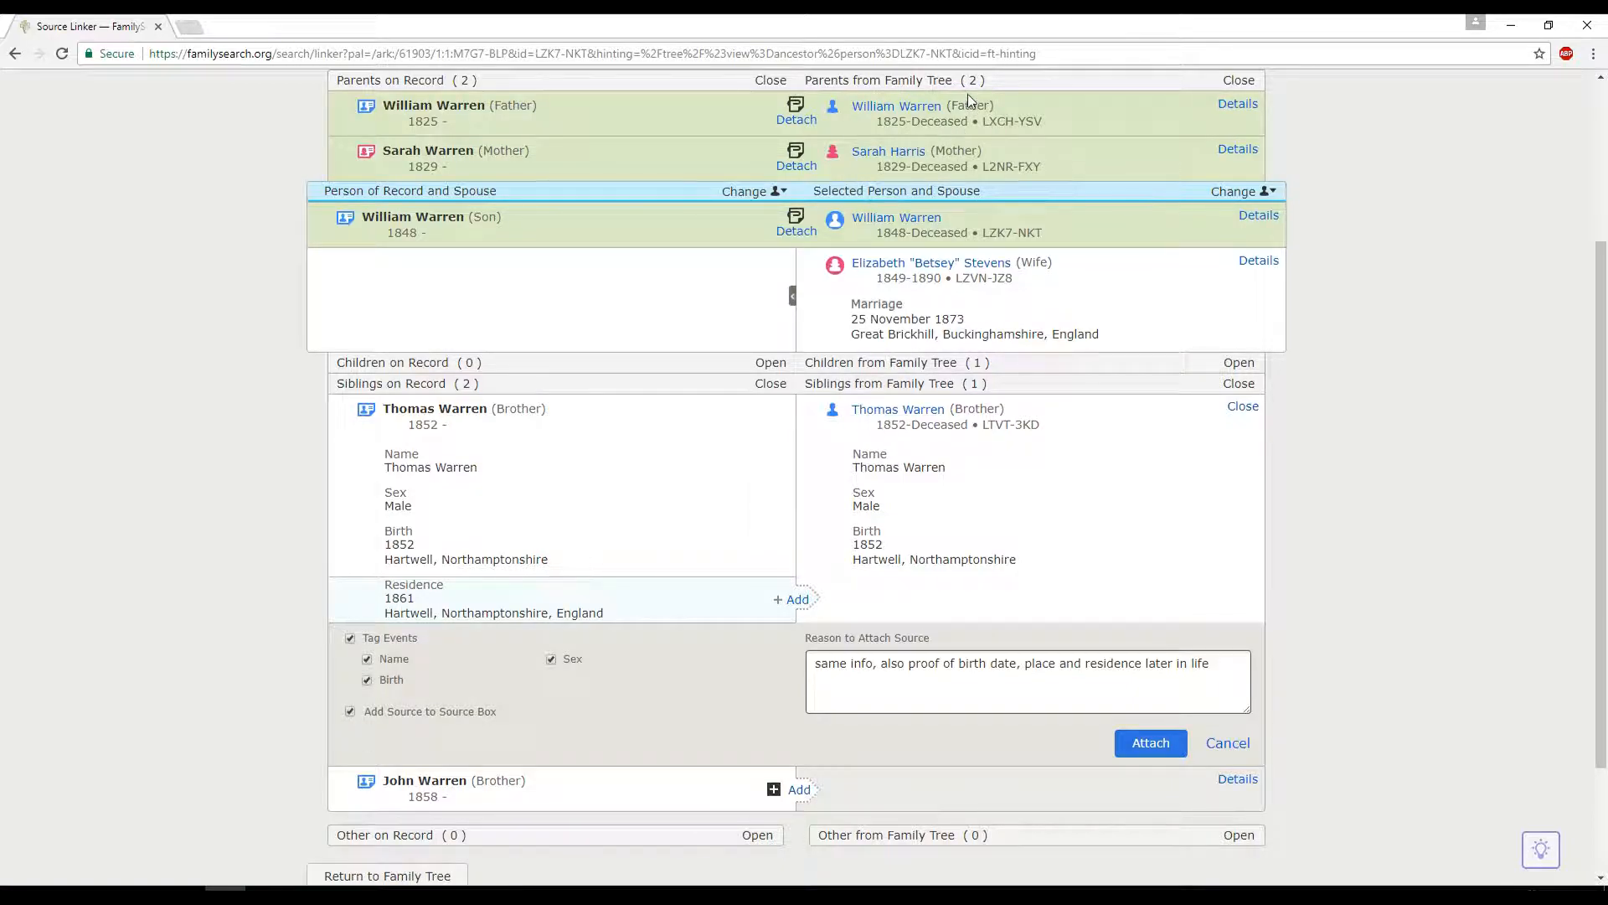
scroll(837, 553, down, 1)
click(793, 514)
click(1151, 661)
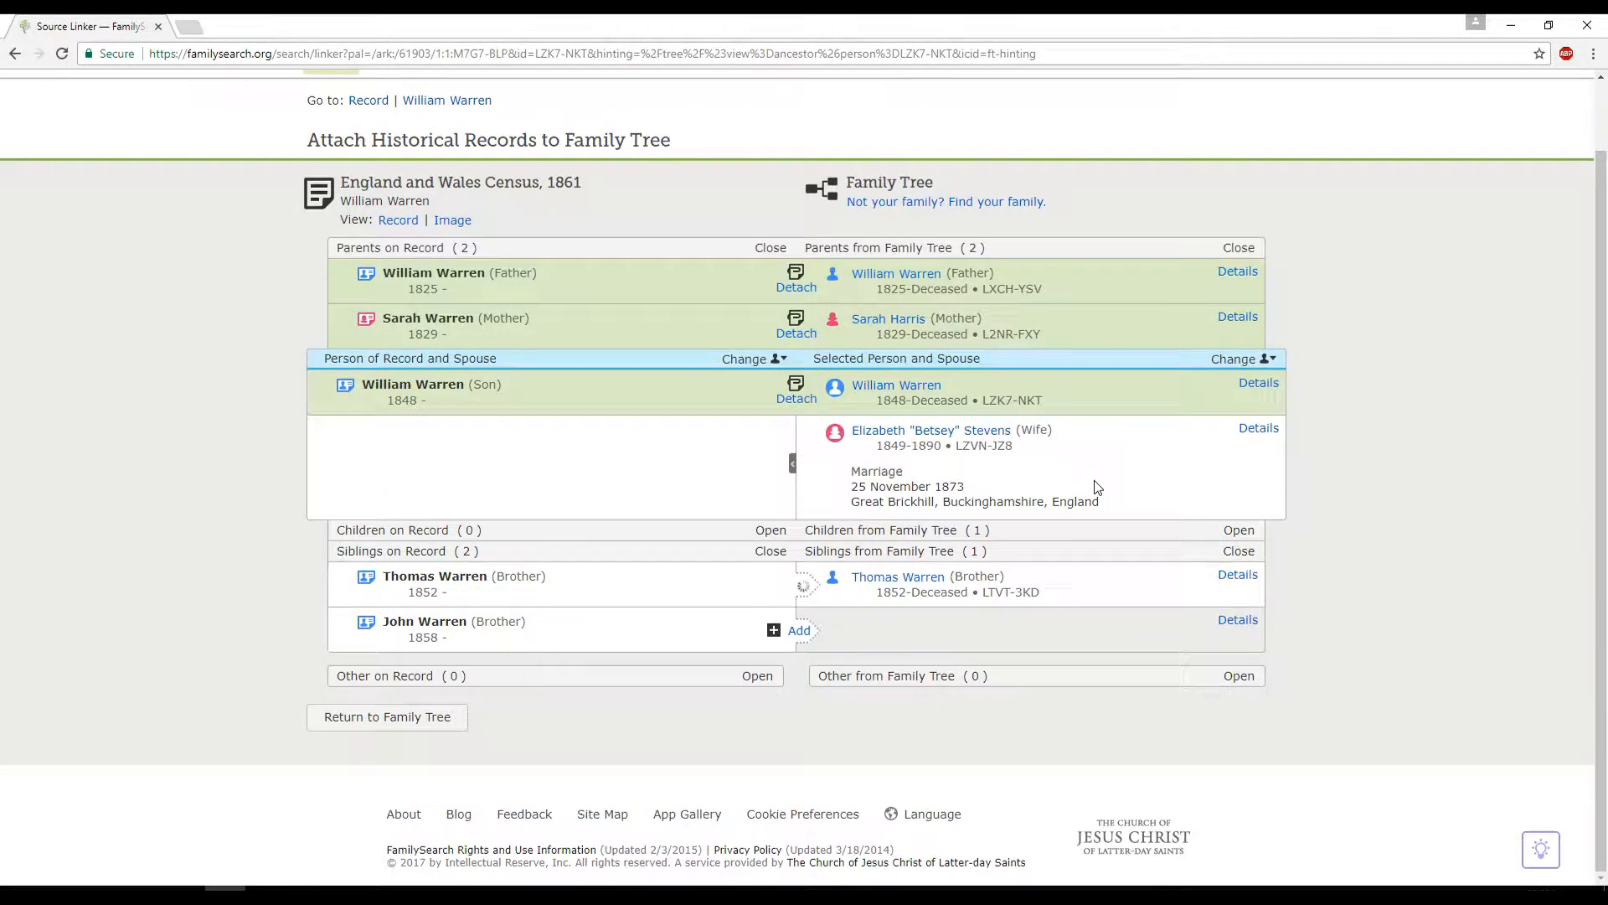
Start adding the younger brother on the record, born 1858, to the tree and review the possible duplicates for birthplace, spouse and parents.
click(808, 637)
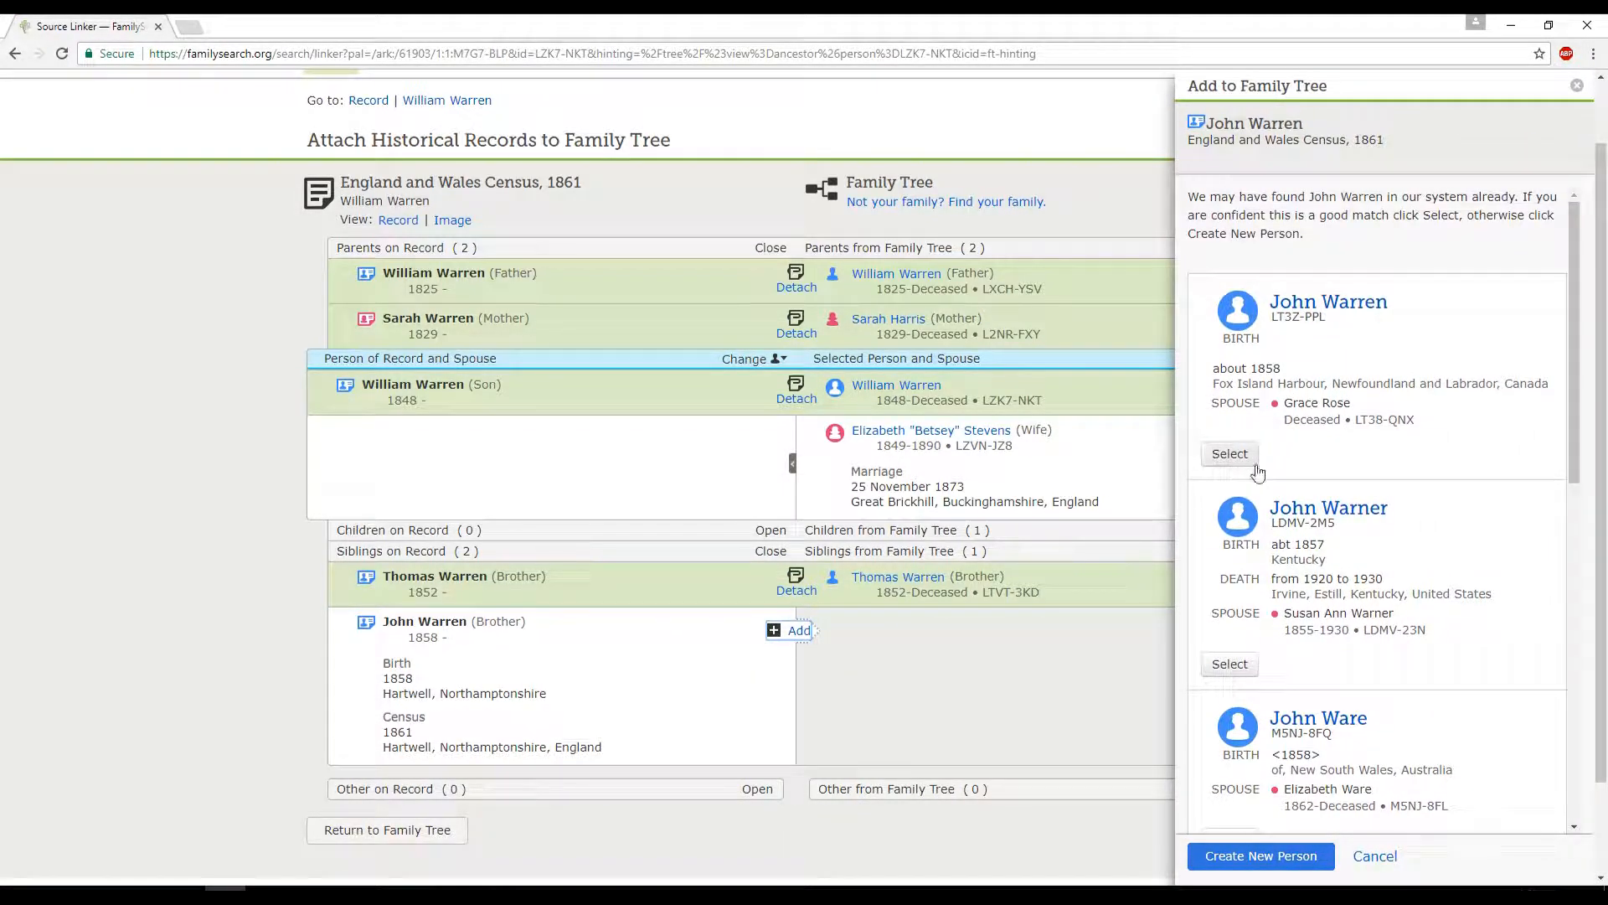
scroll(1333, 467, down, 4)
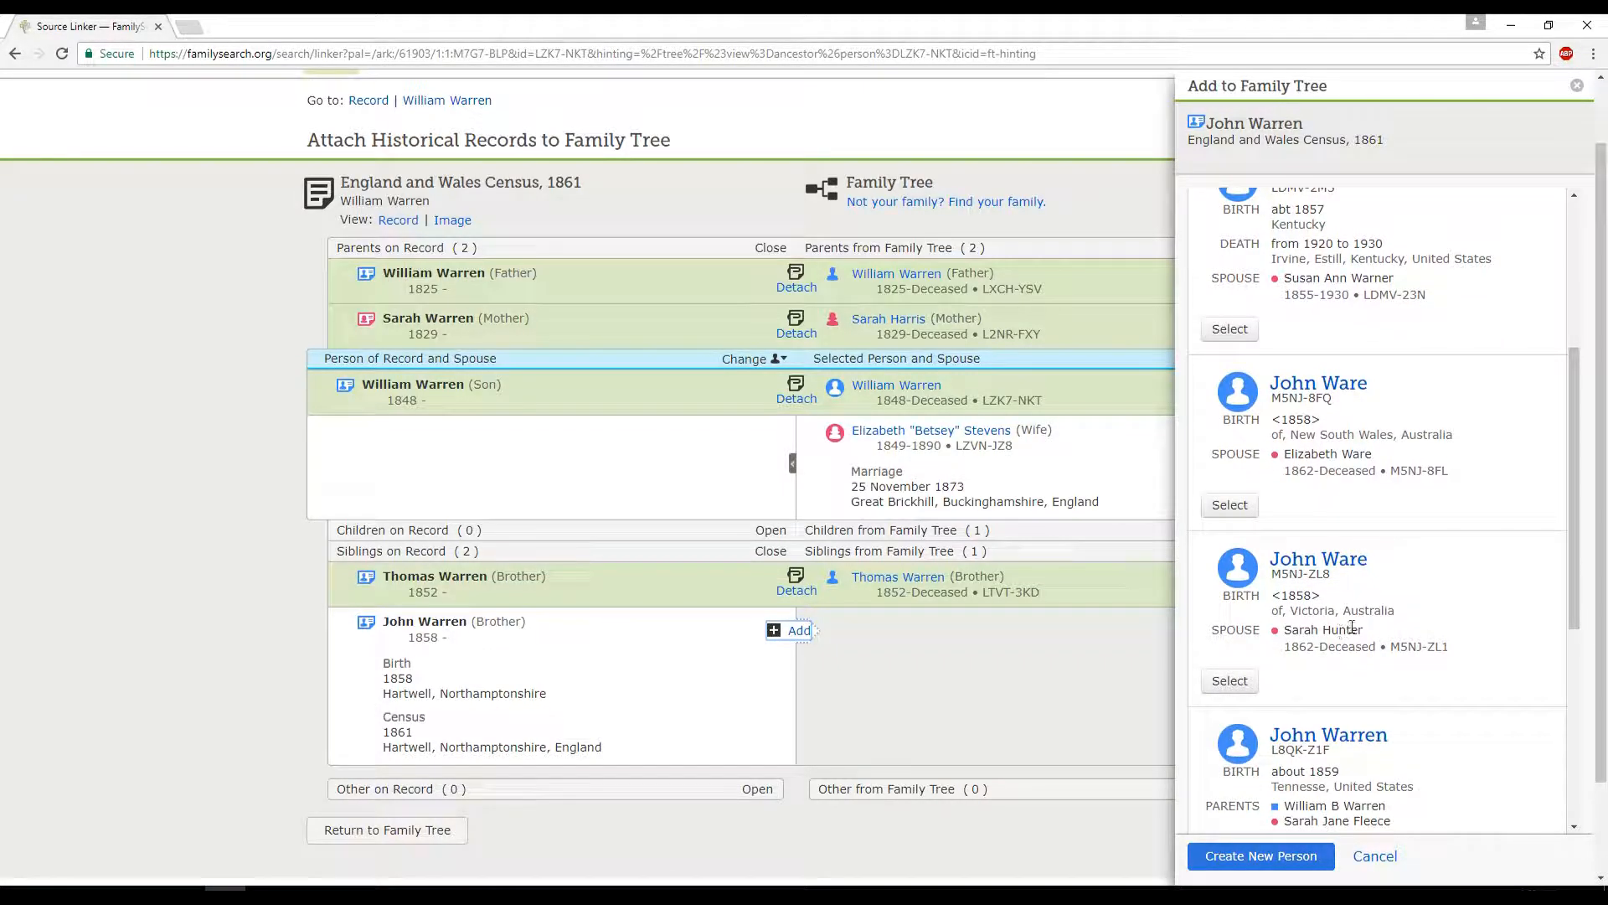
scroll(1353, 595, down, 2)
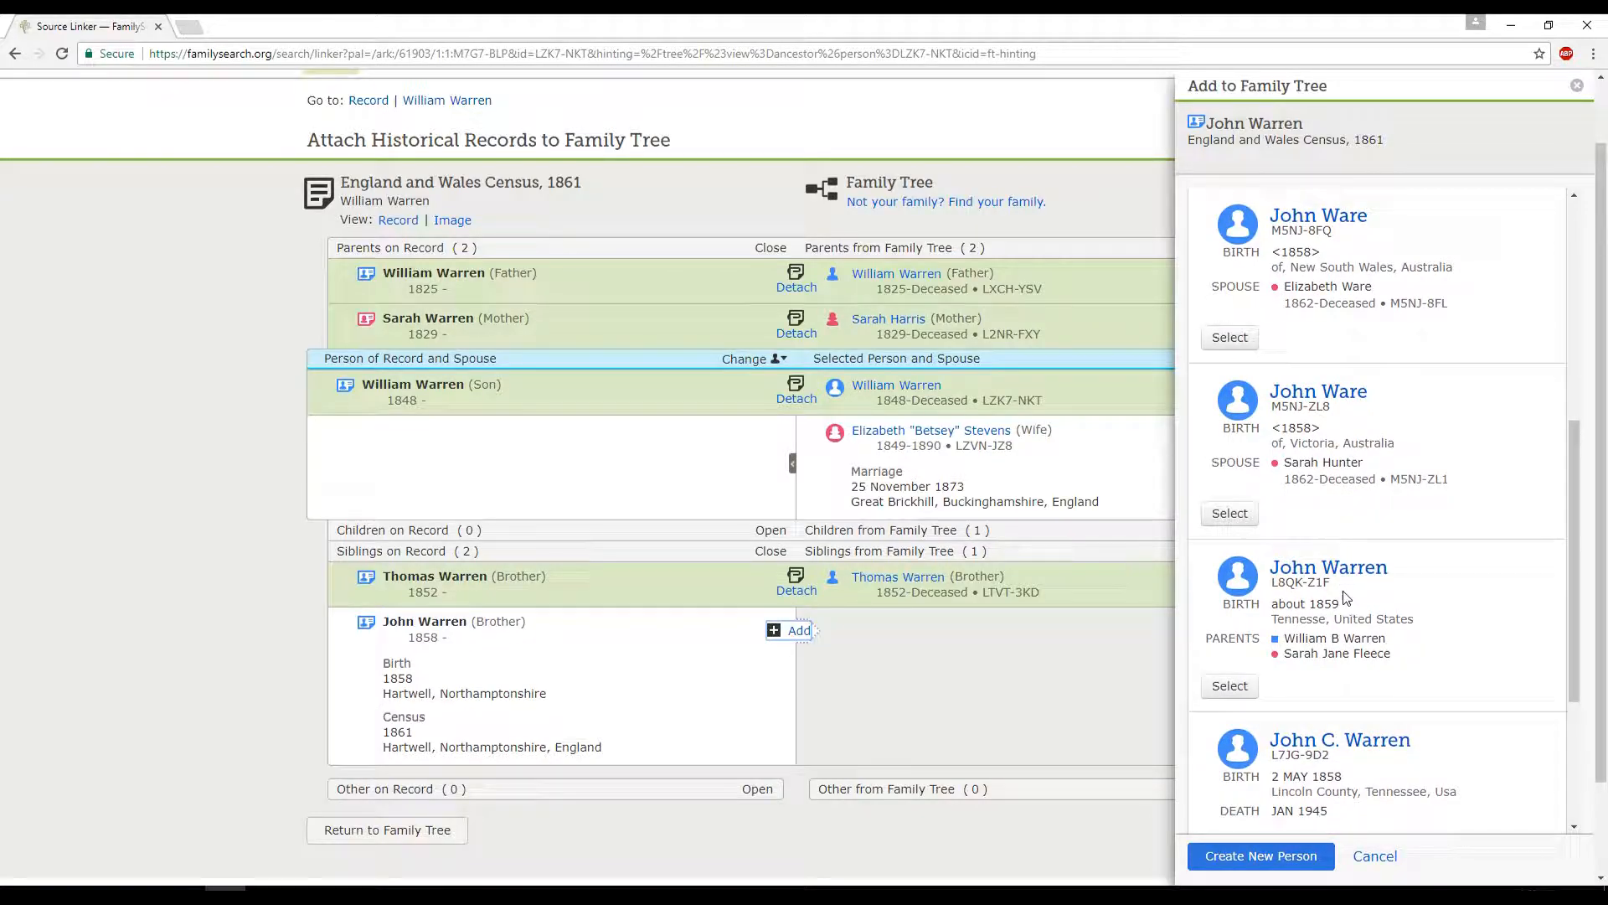
scroll(1353, 597, down, 3)
scroll(1390, 589, down, 2)
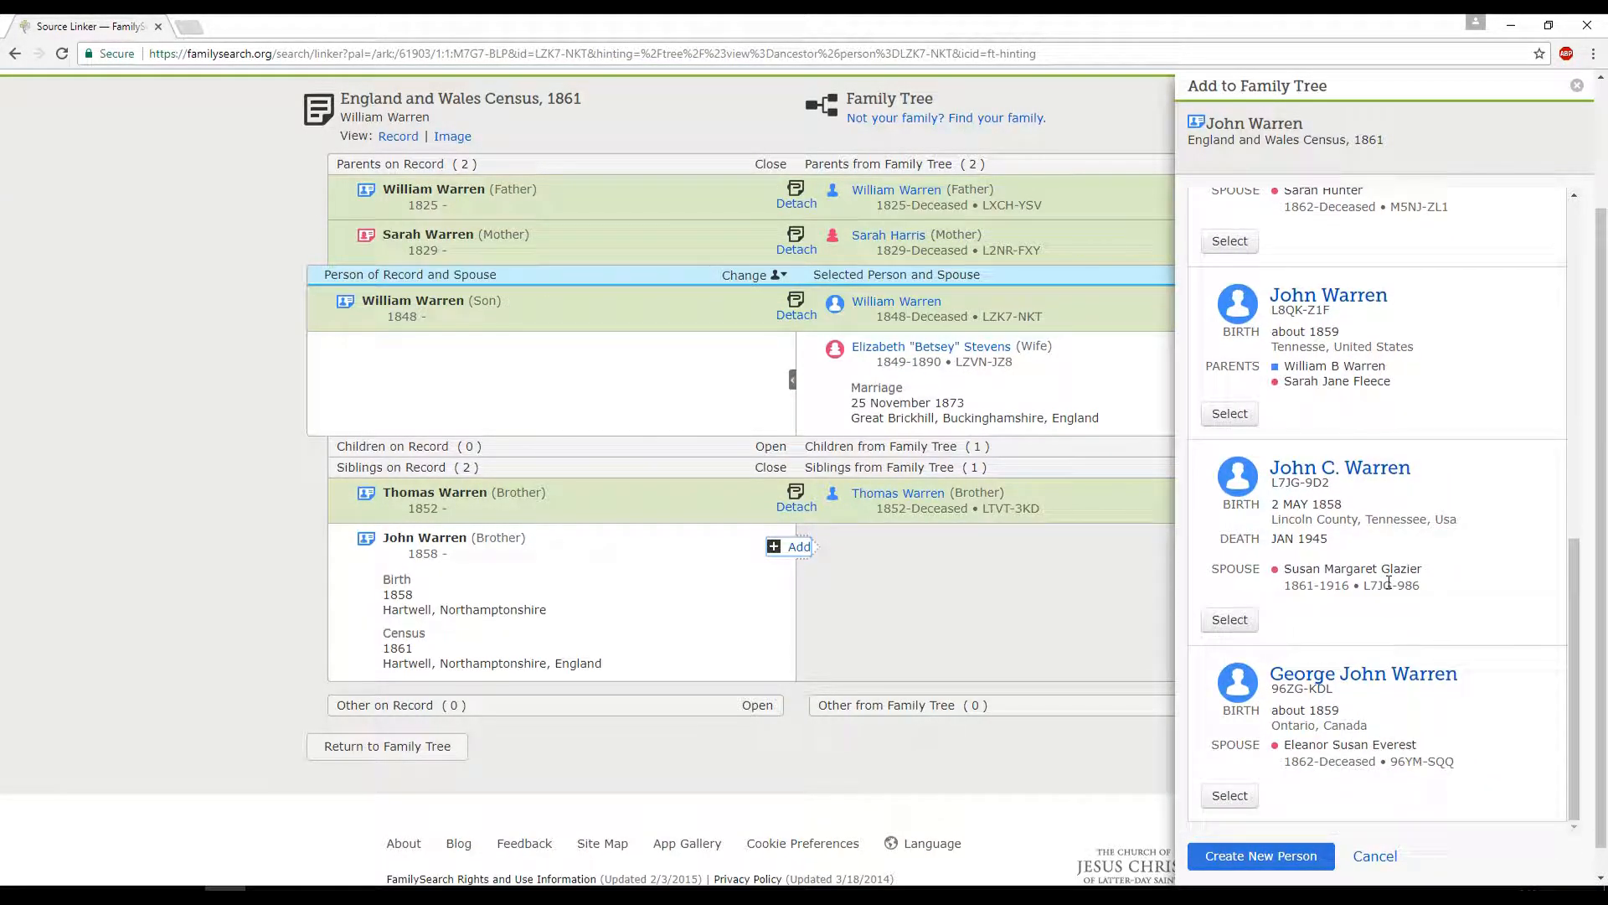
scroll(1389, 584, up, 10)
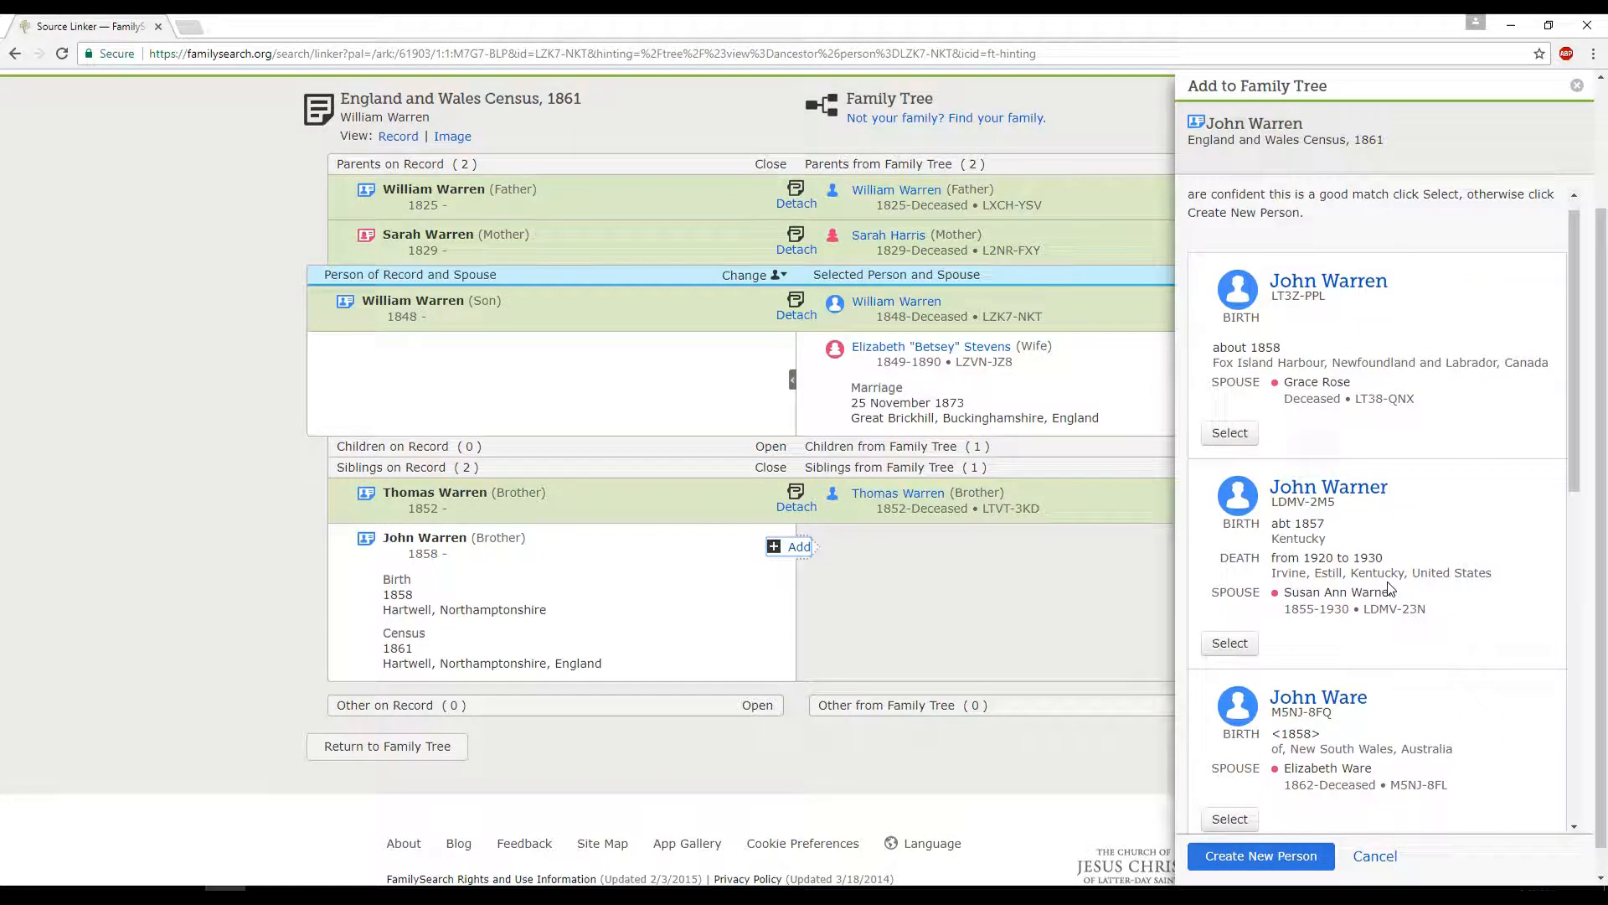
scroll(1389, 587, up, 1)
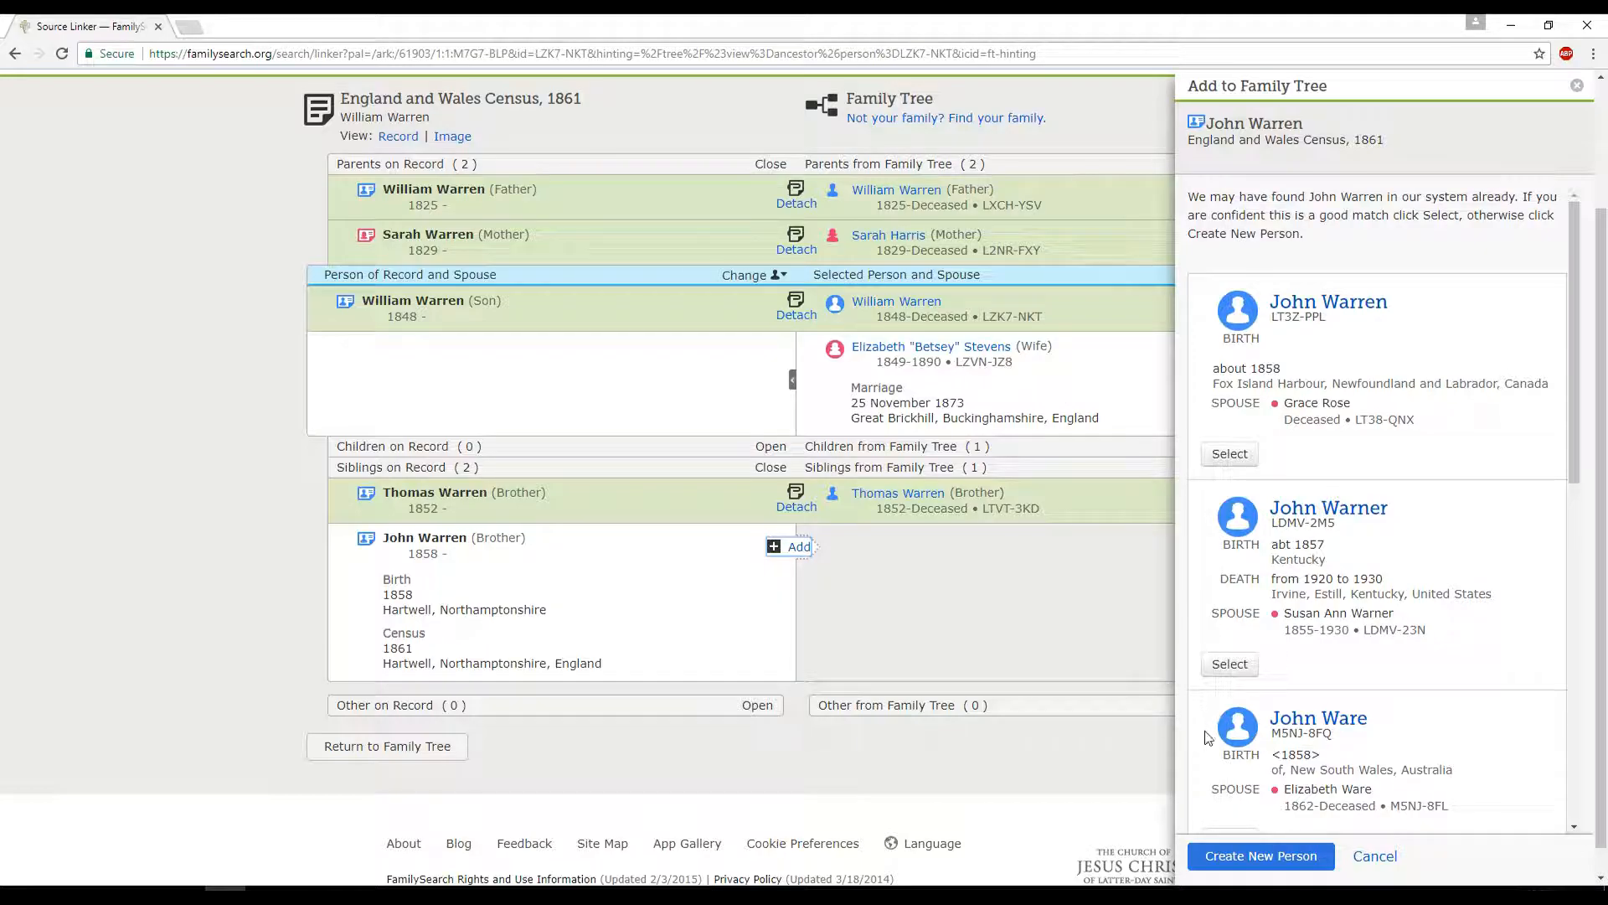
Create the younger brother as a new deceased person under both parents, add his 1861 residence and attach the census source.
click(1250, 856)
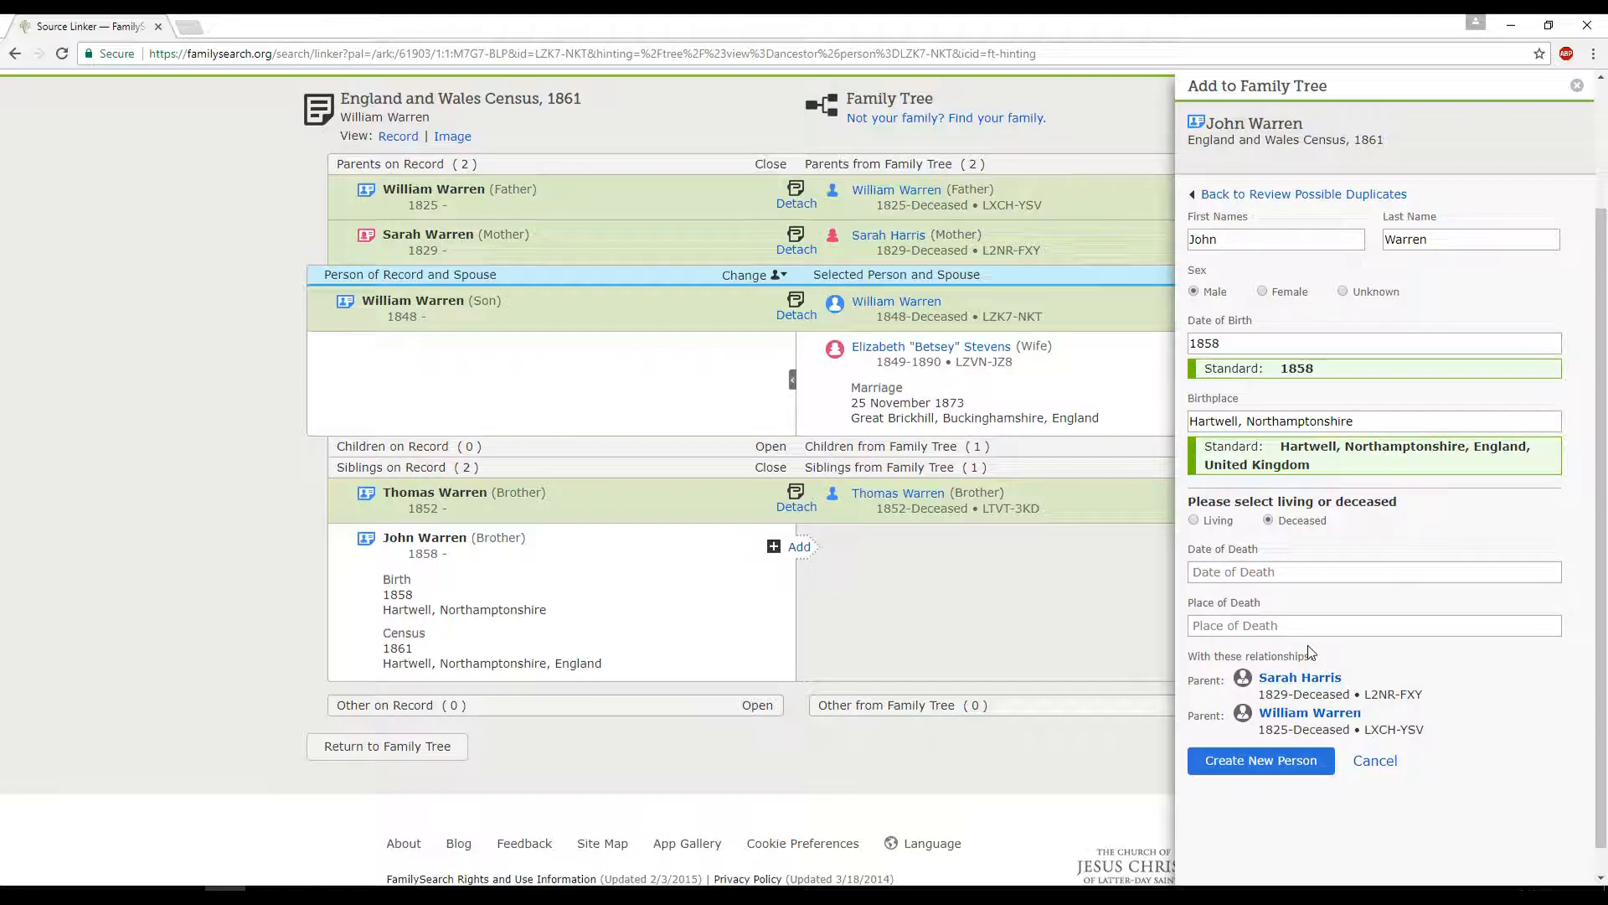
click(1269, 762)
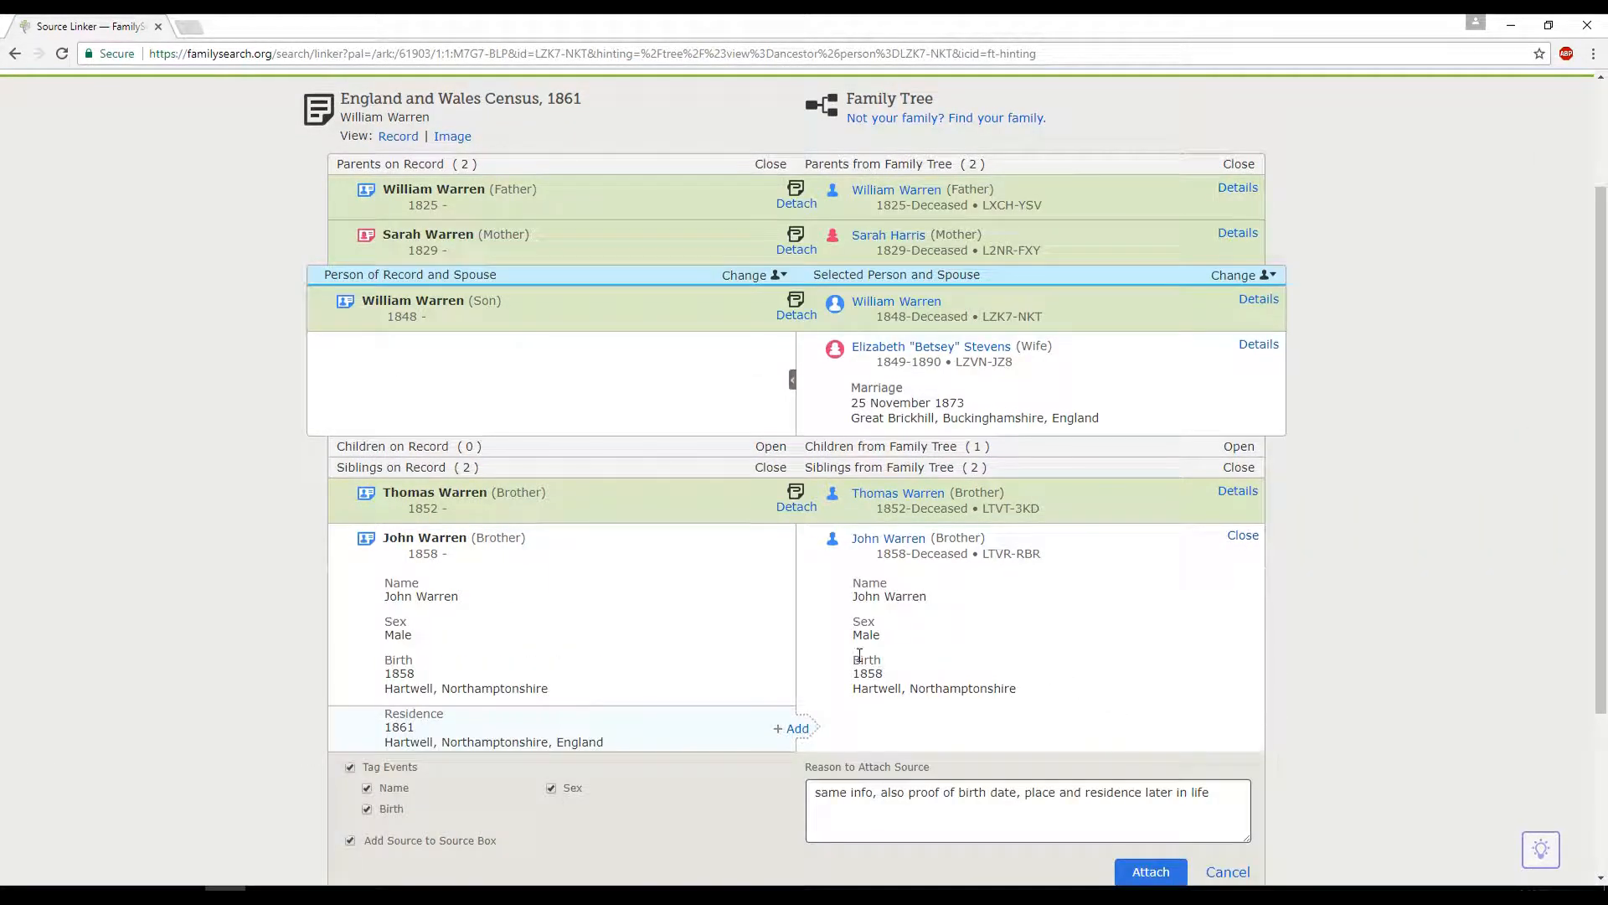
click(802, 733)
scroll(1128, 741, down, 1)
click(1151, 789)
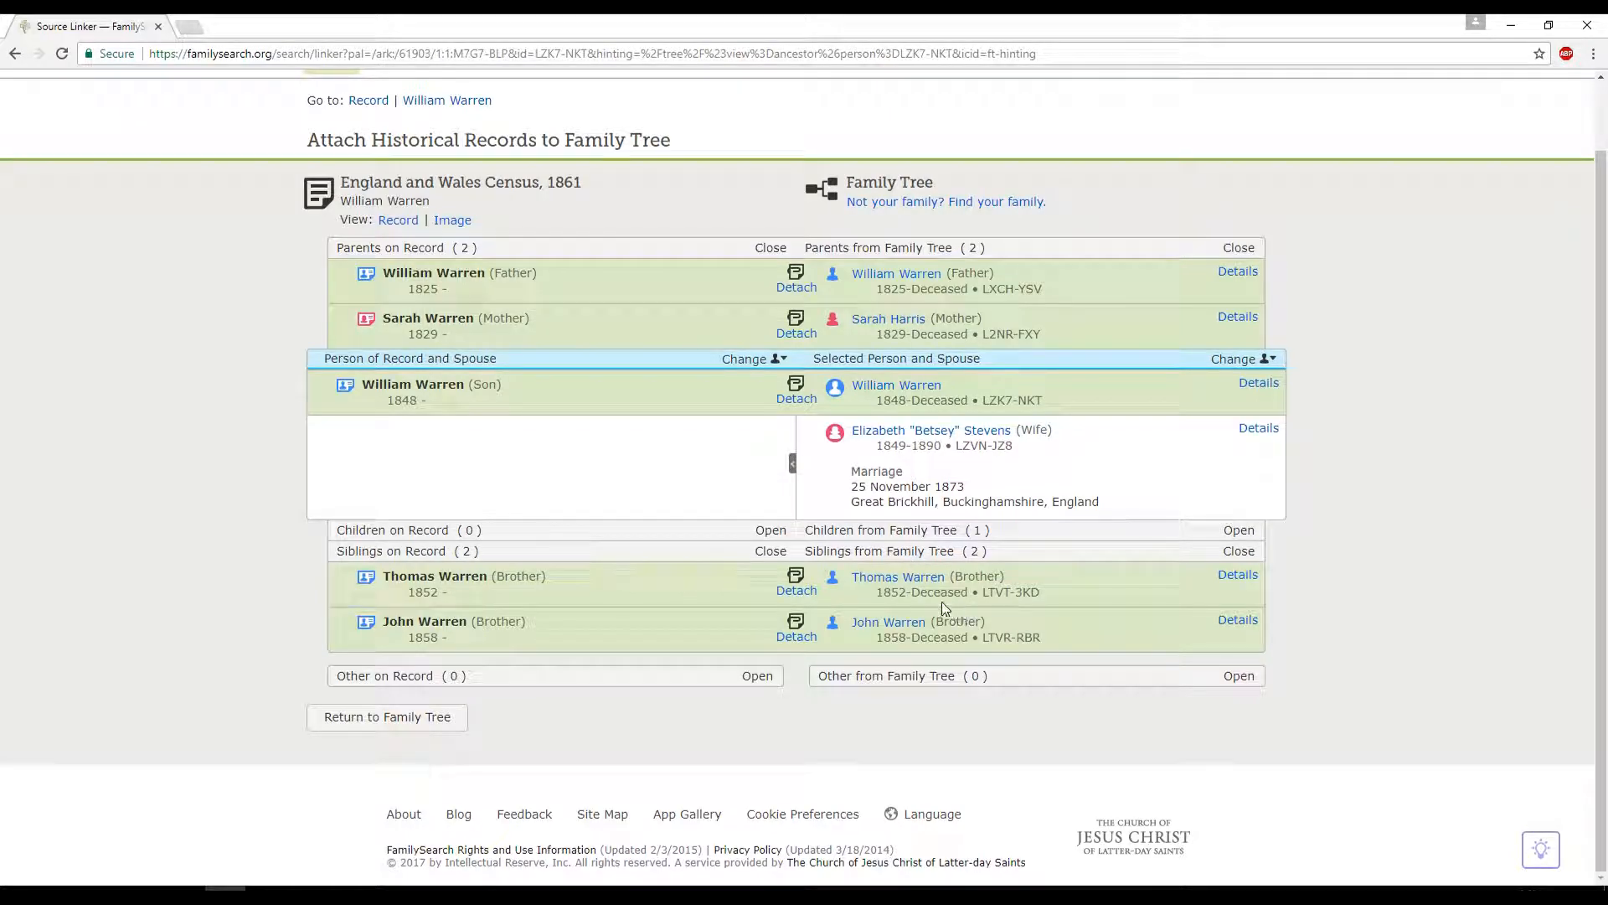
Open the older brother's person page separately from the source linker and start an ordinance request for him.
mouse_move(910, 579)
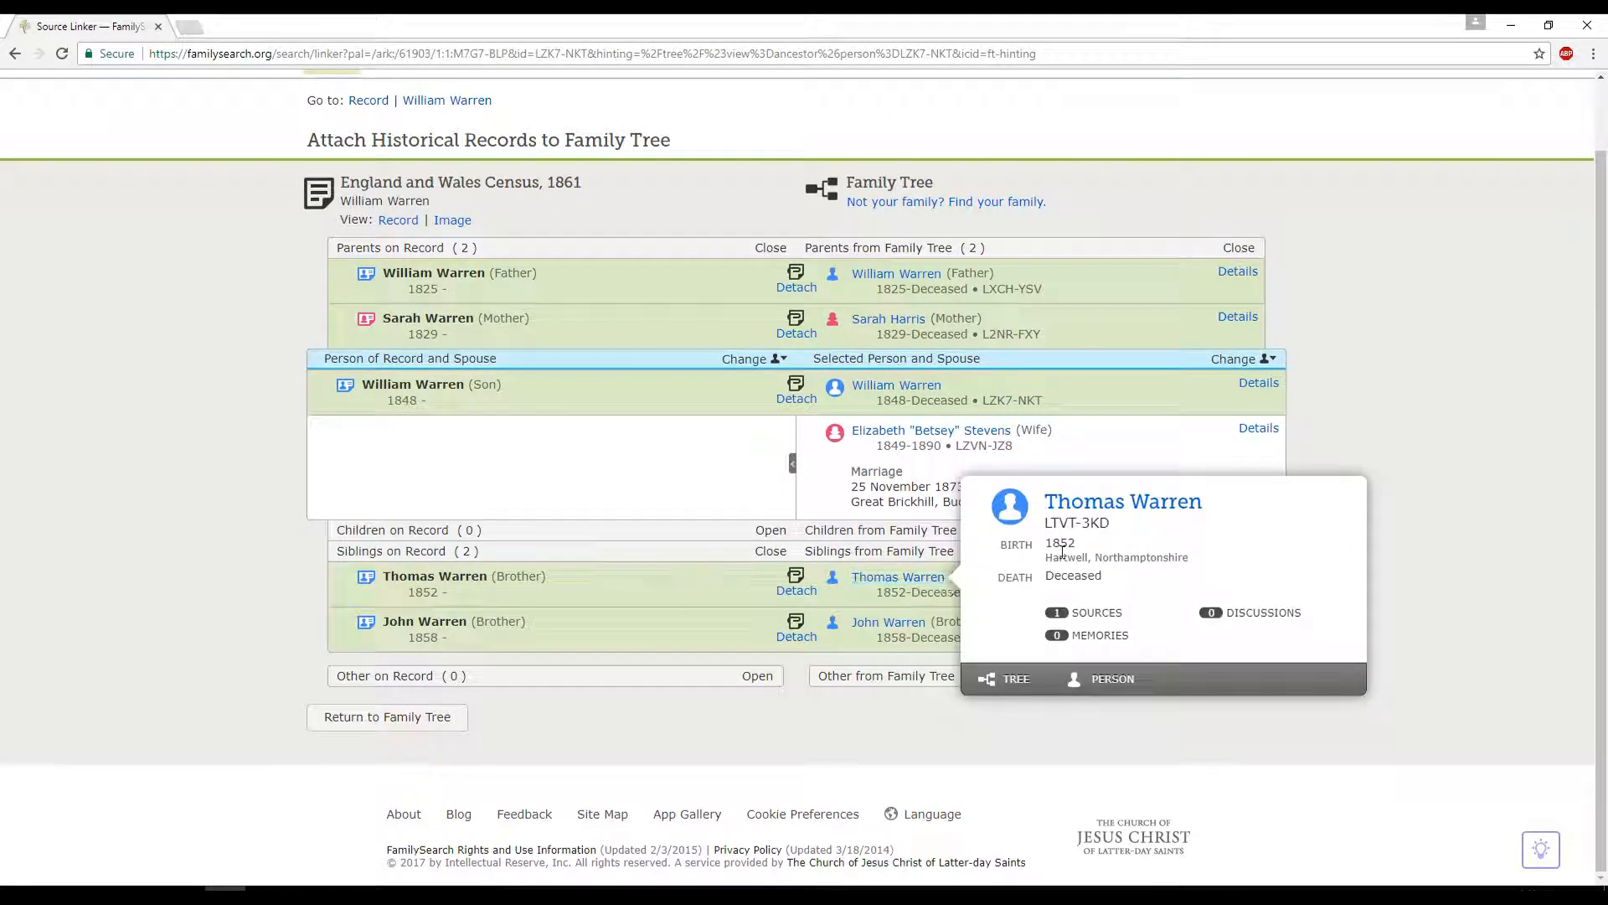
right_click(1099, 502)
click(1165, 512)
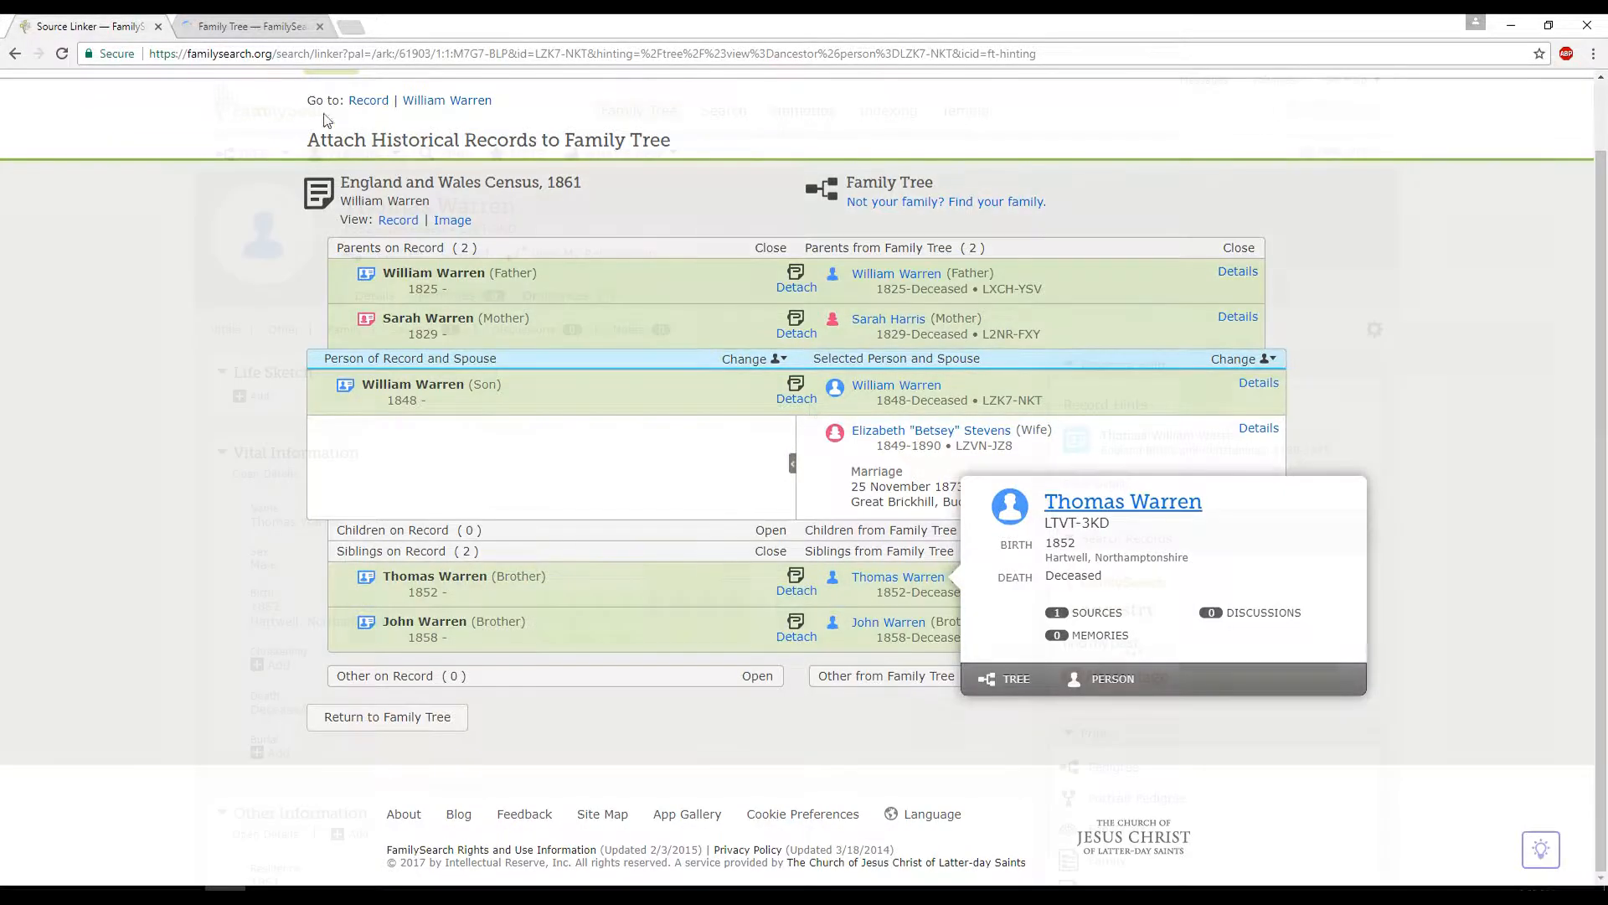
key(ctrl+Tab)
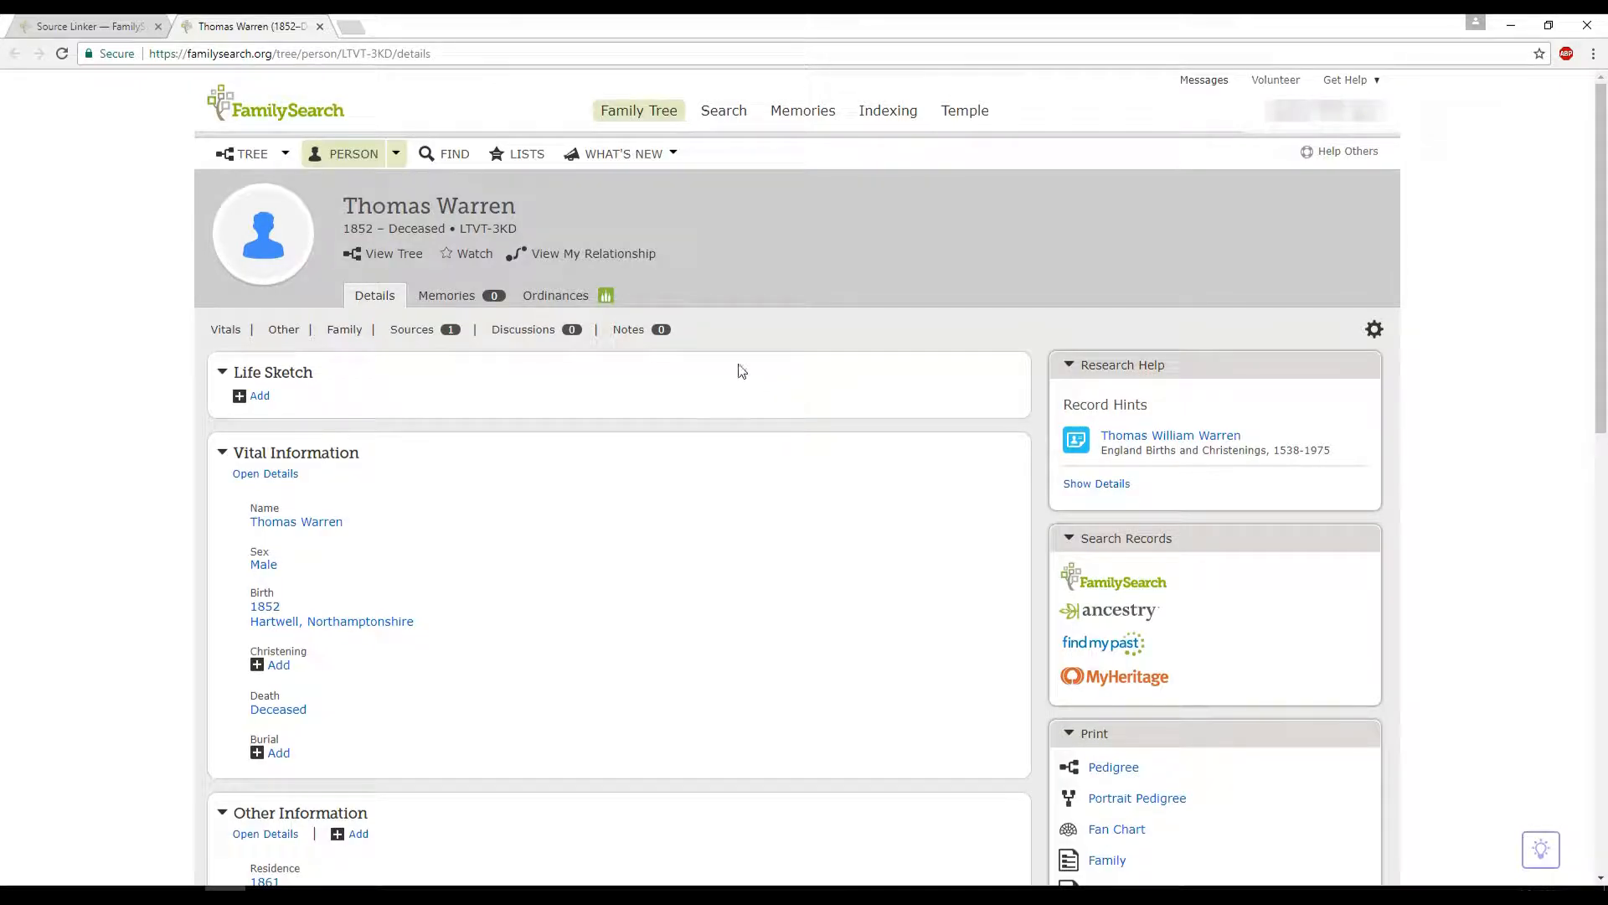
click(580, 300)
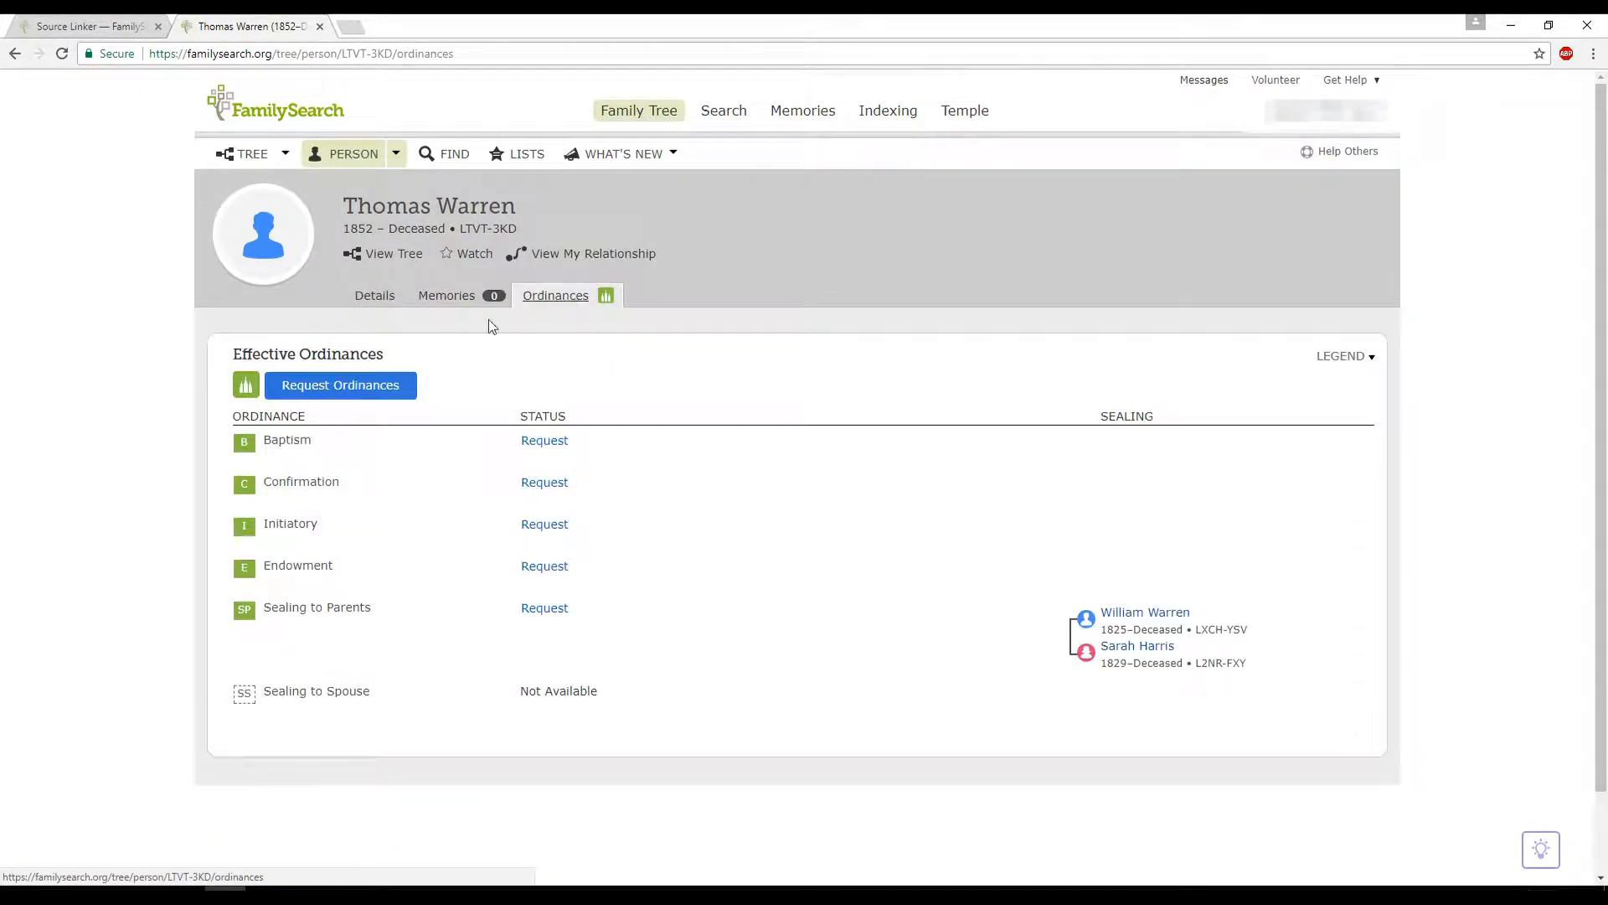
click(374, 392)
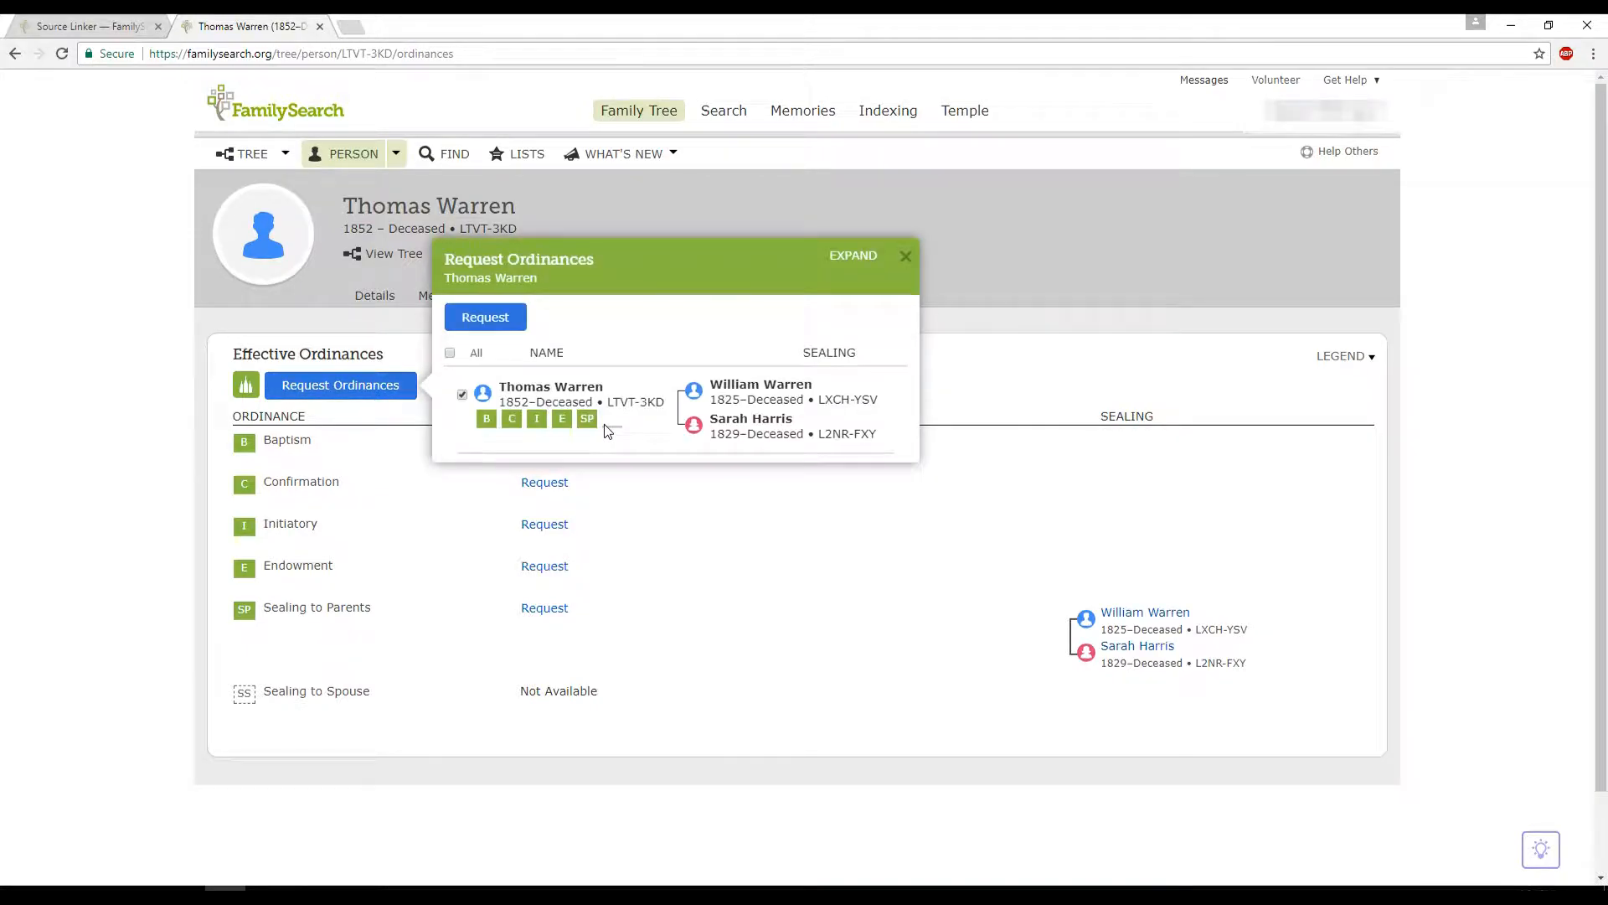